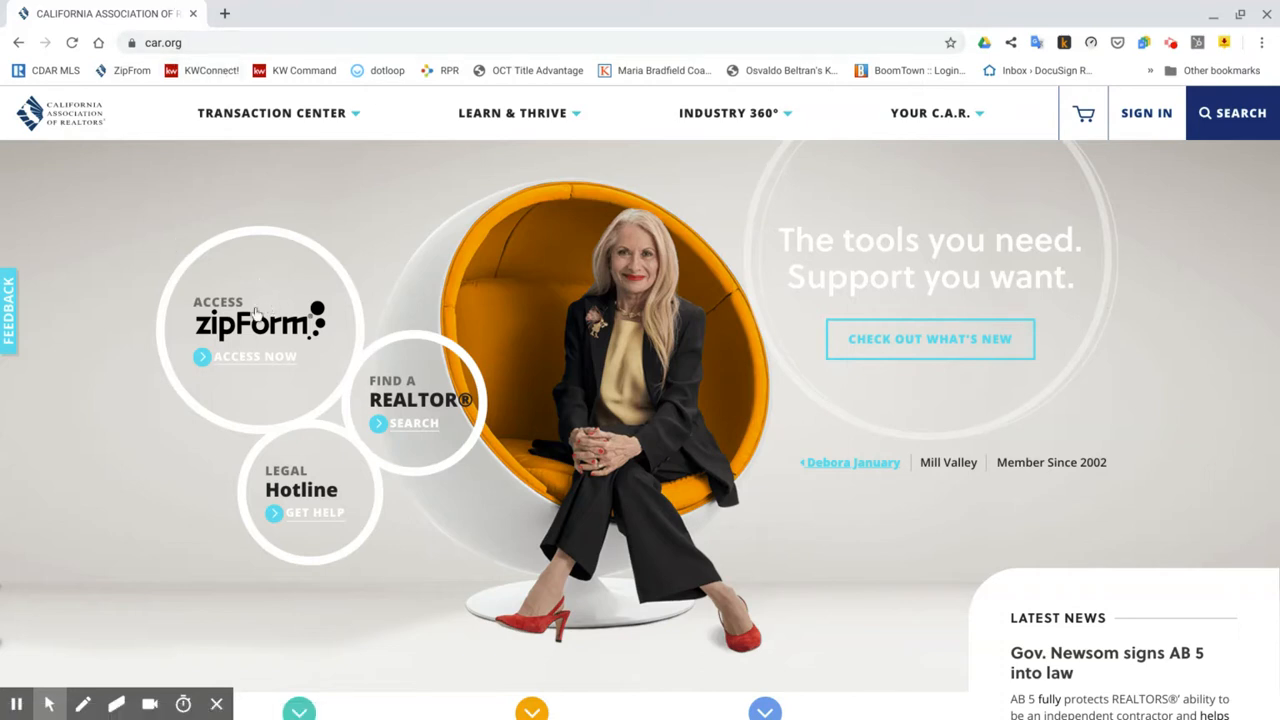
# Access zipForm from the C.A.R. home page and continue to the zipForm Plus transactions
pyautogui.click(270, 367)
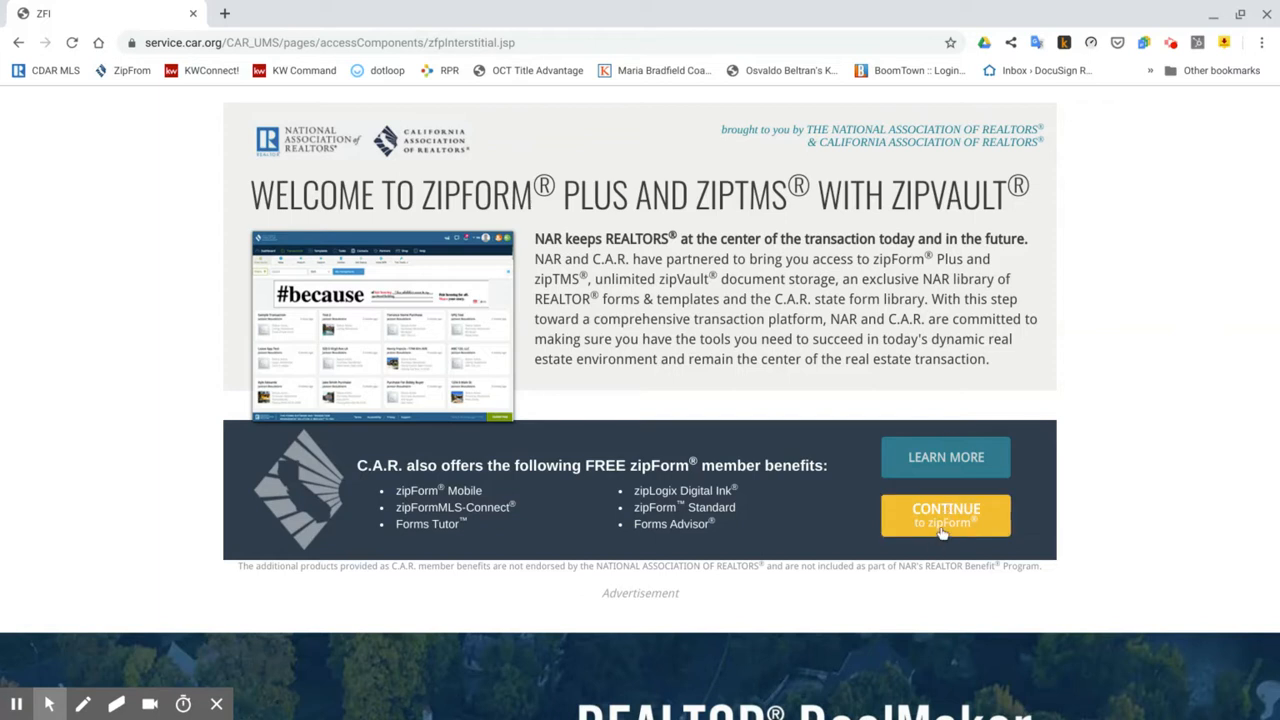
pyautogui.click(939, 525)
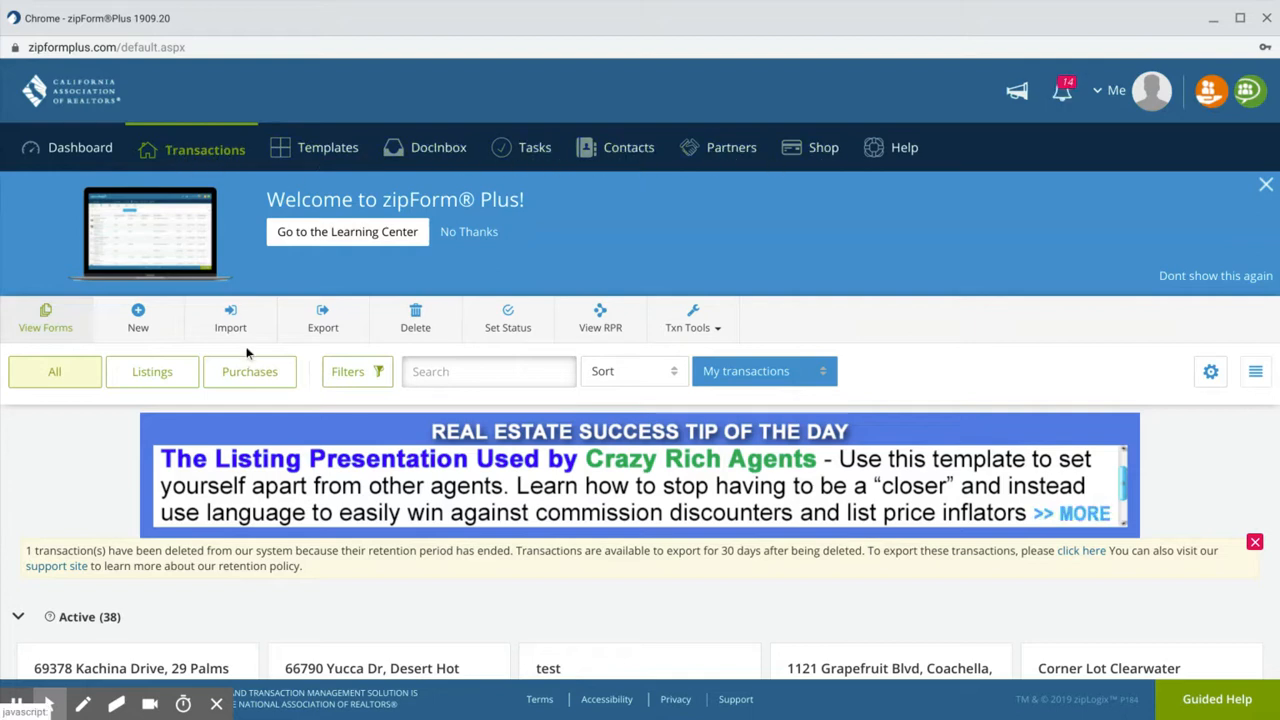
# Look through the transactions grouped by status, from Active and Pending through Closed, Inactive, Fell Through and Prospect
pyautogui.scroll(-5, 125, 442)
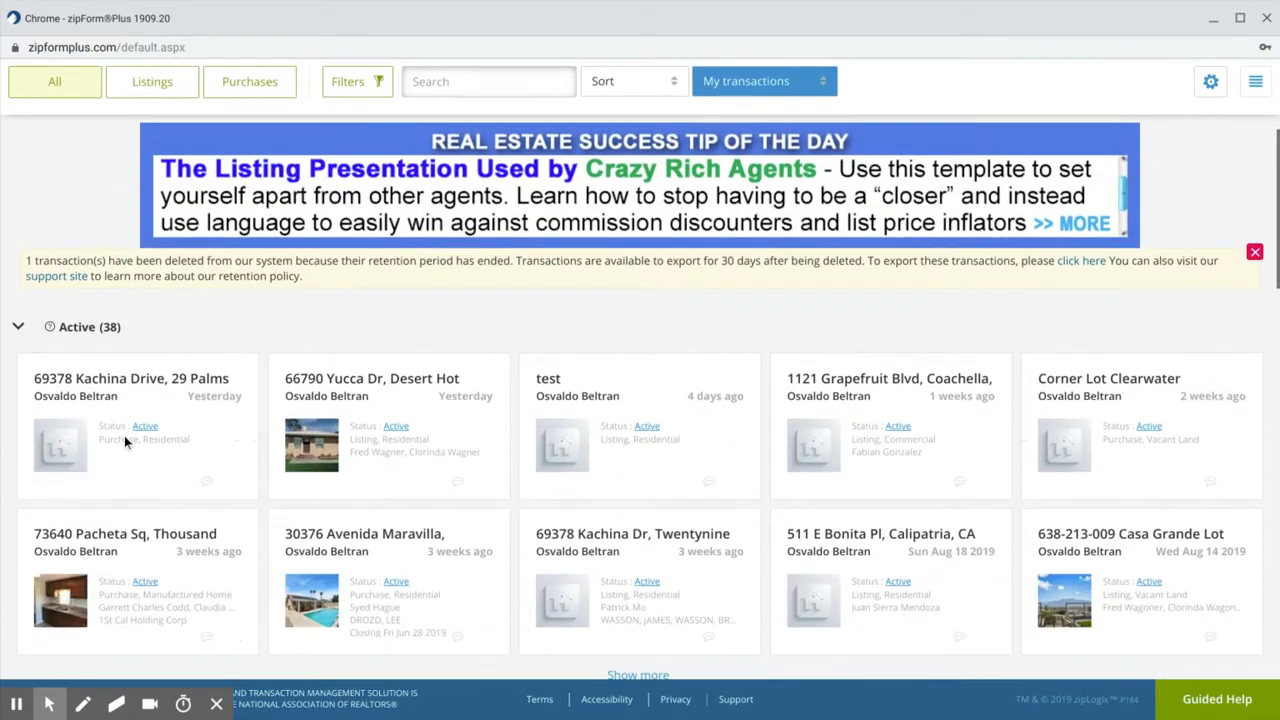
pyautogui.scroll(-4, 124, 435)
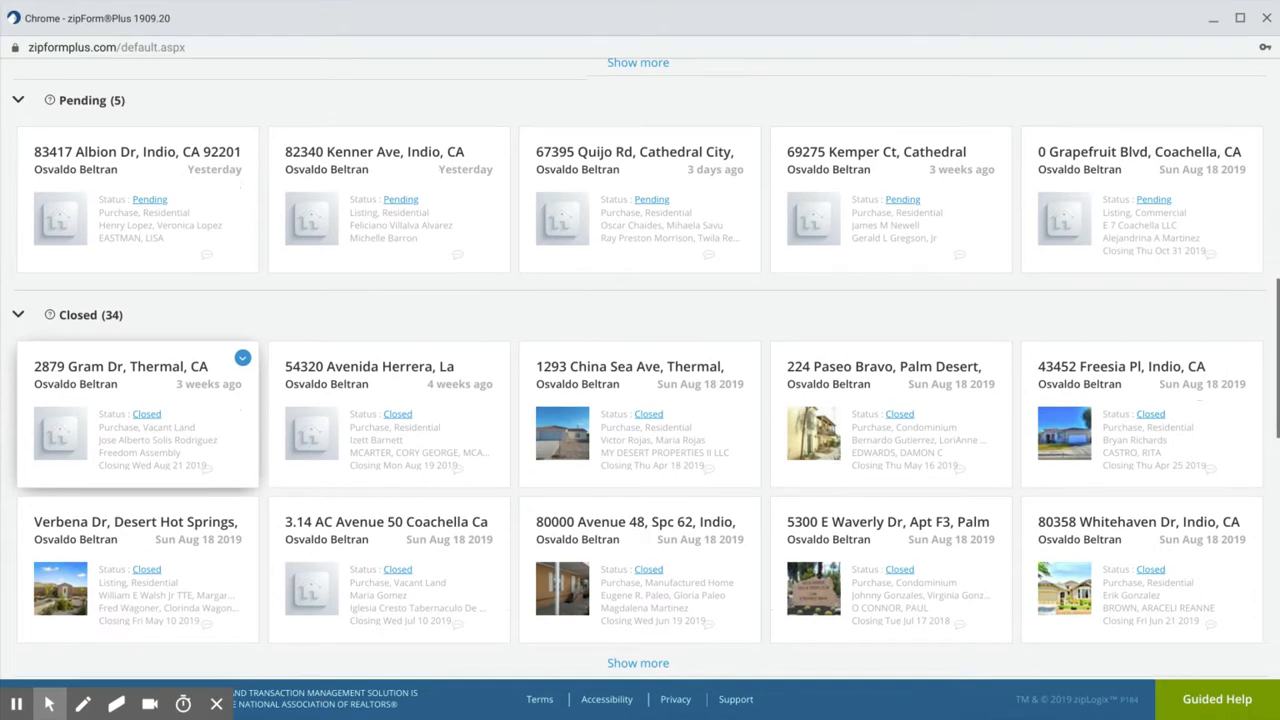
pyautogui.scroll(-3, 124, 375)
pyautogui.scroll(-4, 124, 375)
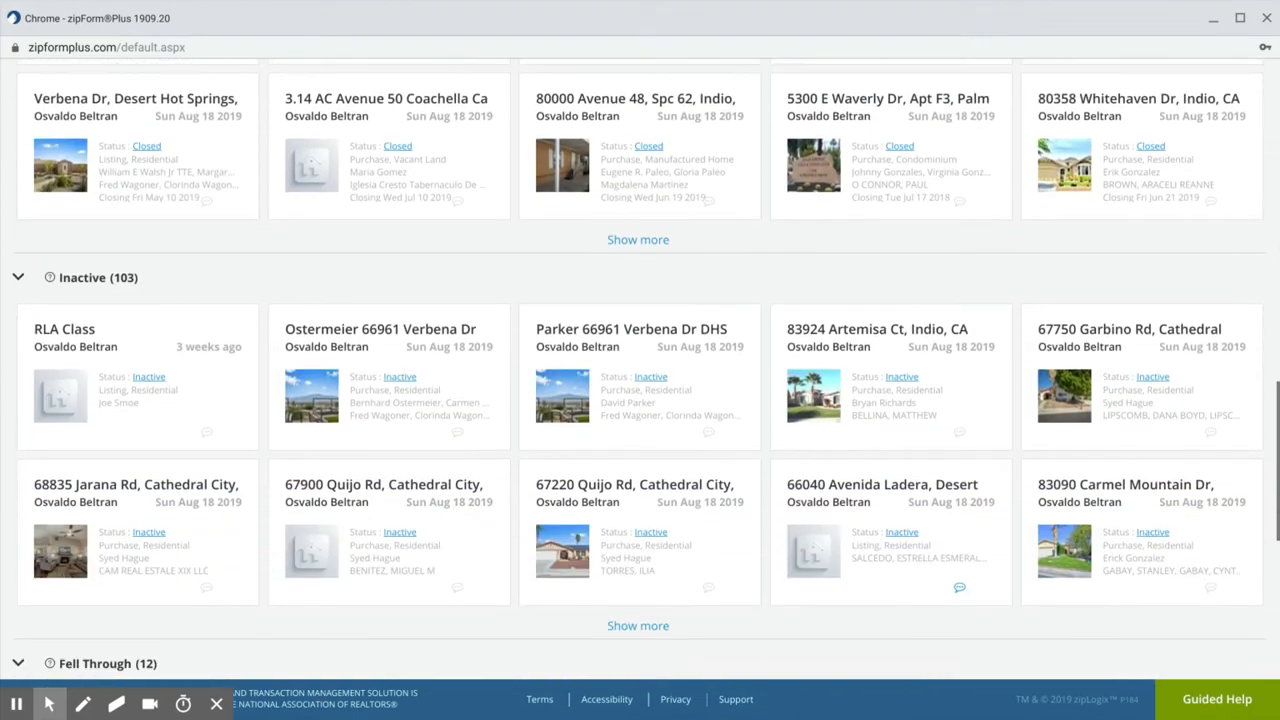
pyautogui.scroll(-5, 124, 375)
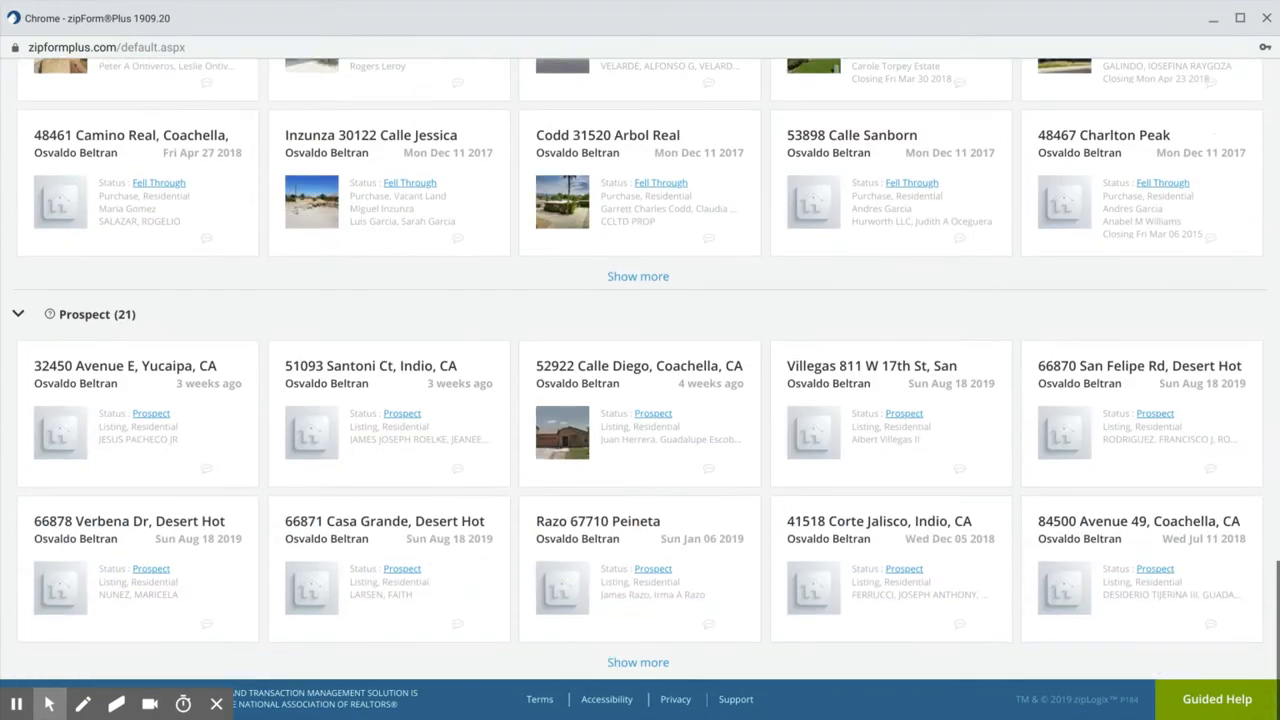
pyautogui.scroll(2, 124, 375)
pyautogui.scroll(20, 124, 375)
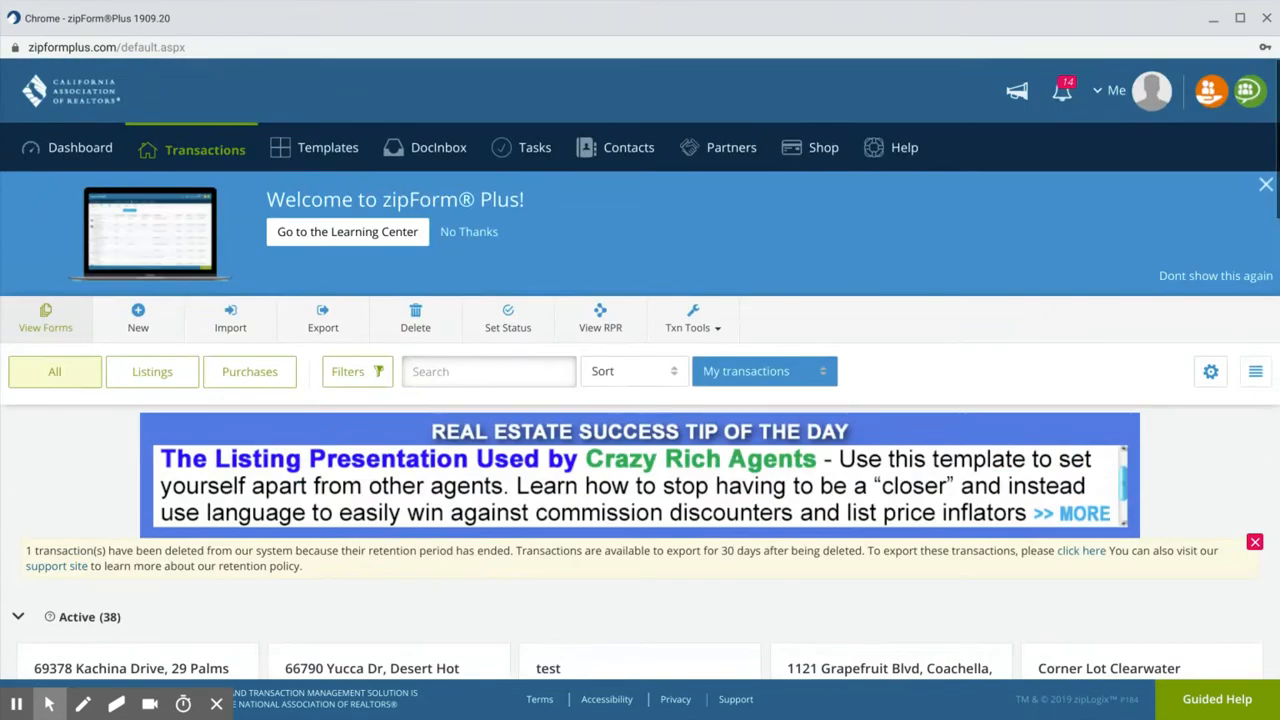
pyautogui.scroll(-5, 124, 375)
pyautogui.scroll(-6, 640, 368)
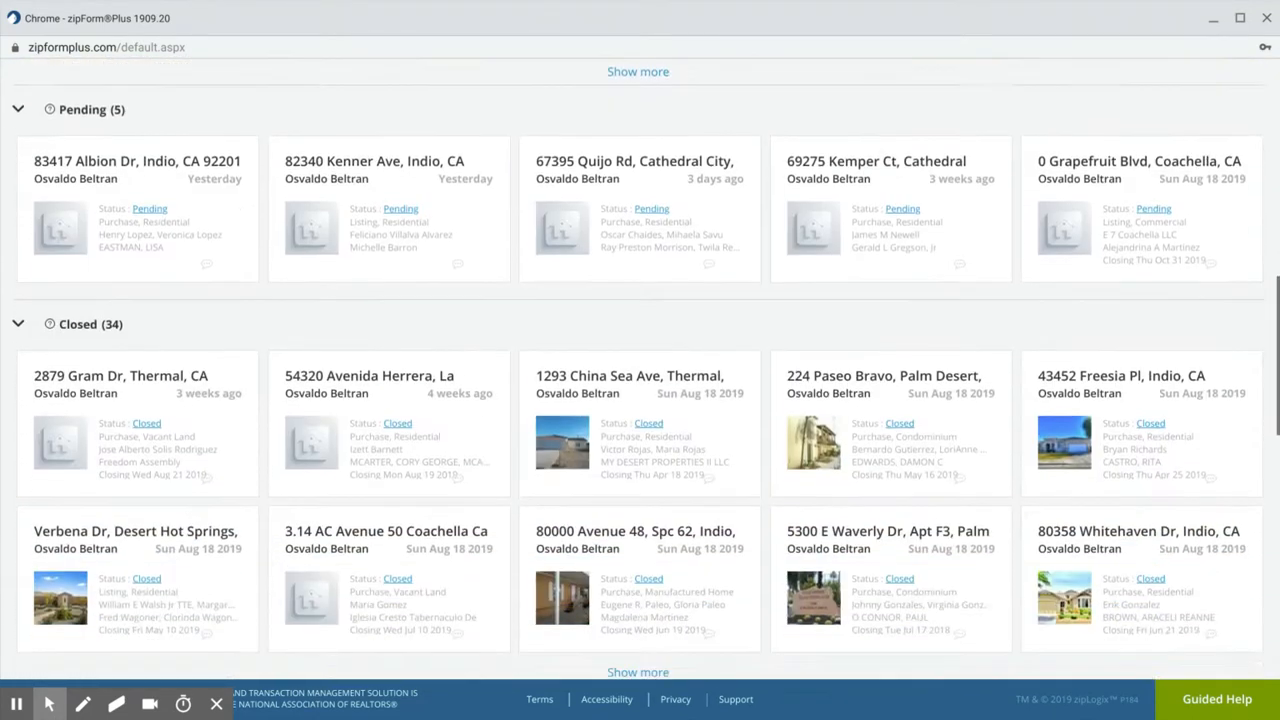
pyautogui.scroll(5, 640, 368)
pyautogui.scroll(7, 195, 300)
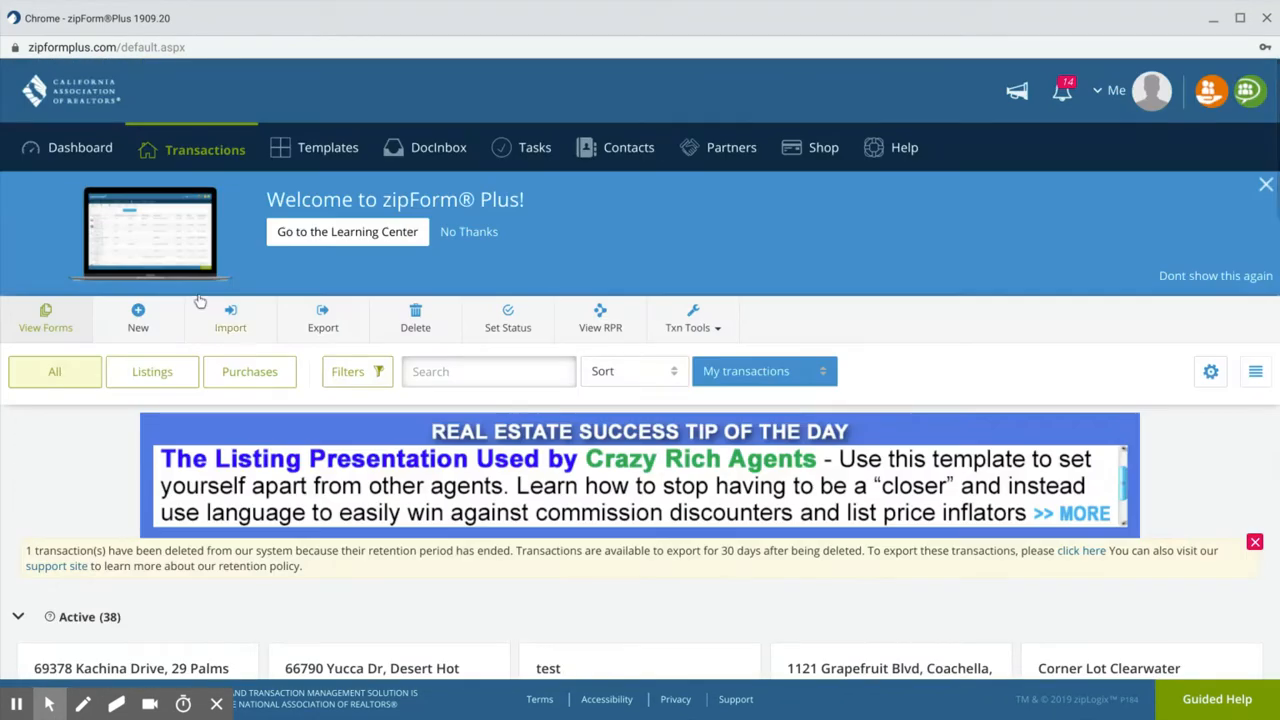
# Start a new template of the New Purchase or Offer type
pyautogui.click(315, 160)
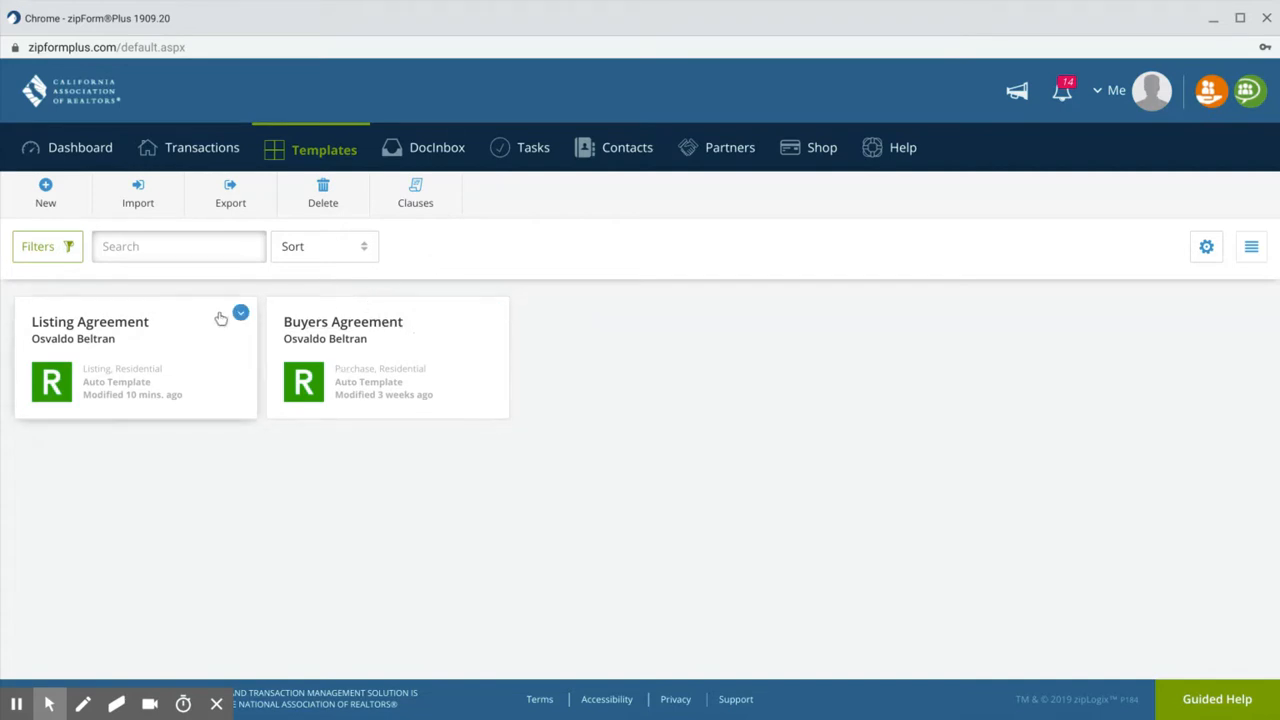
pyautogui.click(59, 201)
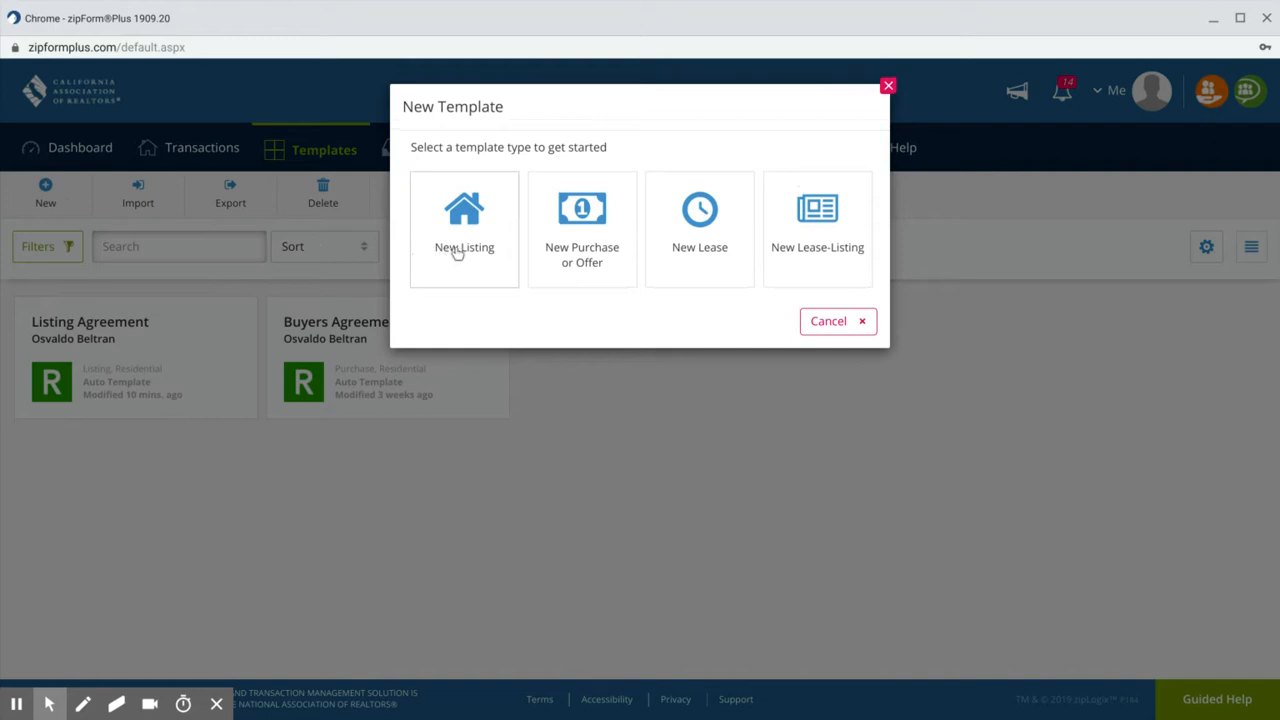
pyautogui.click(603, 248)
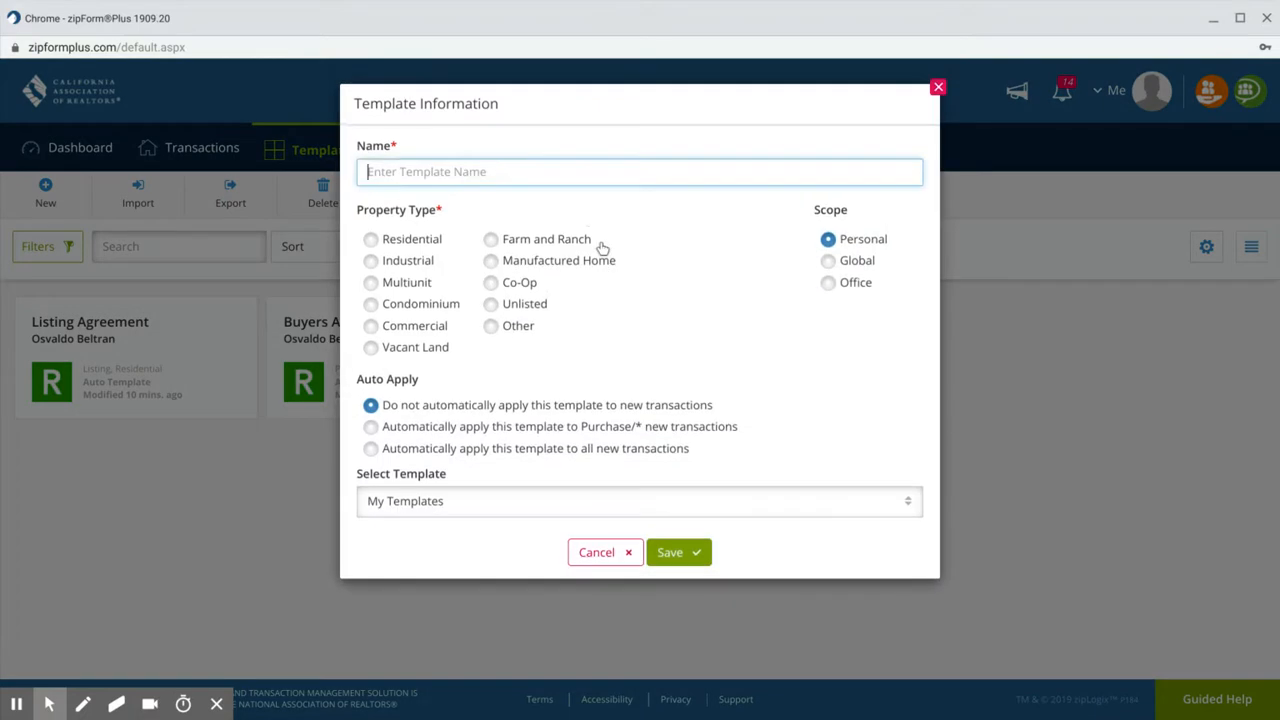
# Name the template Buyers Template, make it Residential and automatically applied to Purchase/Residential new transactions, and save it
pyautogui.click(486, 178)
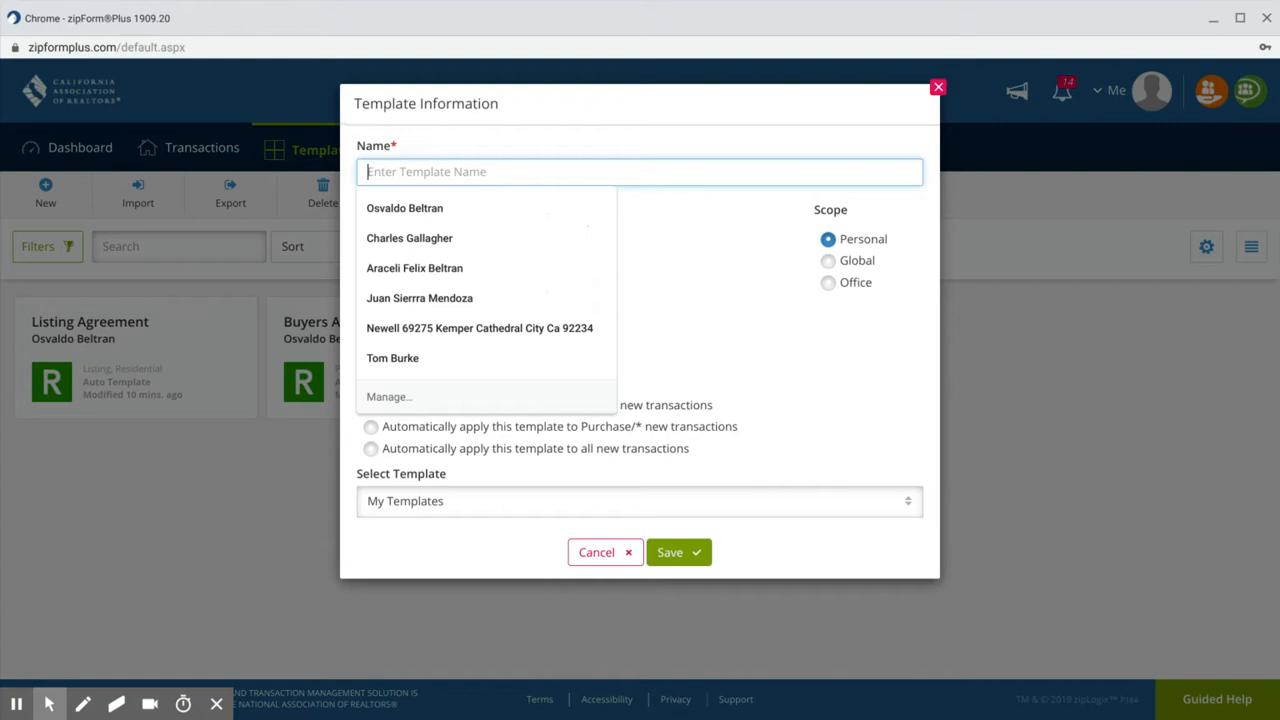
pyautogui.write('Buyers')
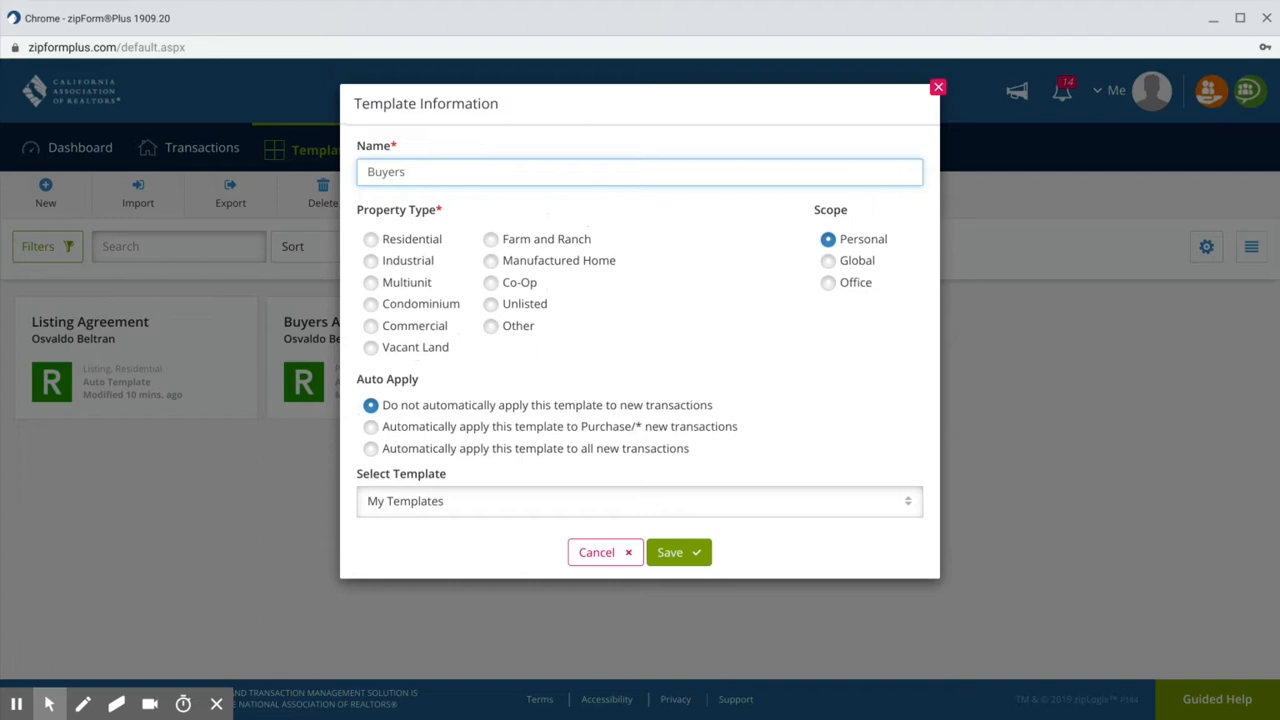
pyautogui.write(' Template')
pyautogui.click(371, 242)
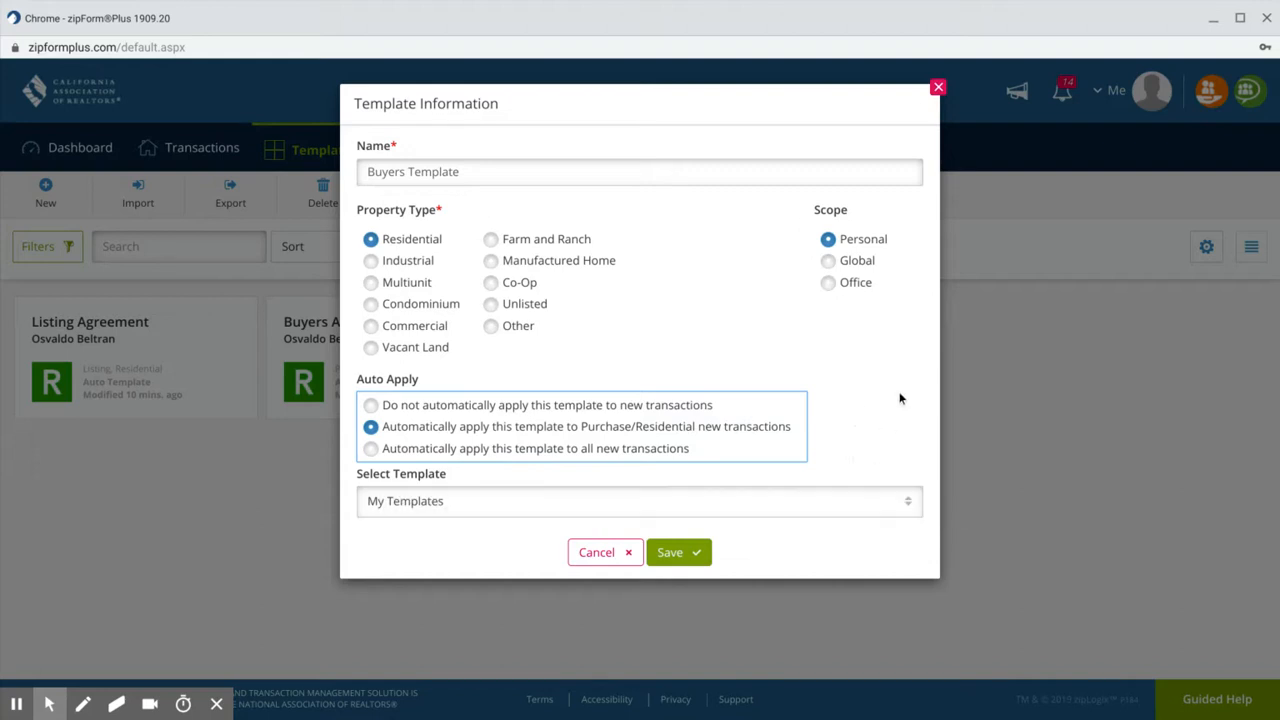
pyautogui.click(800, 511)
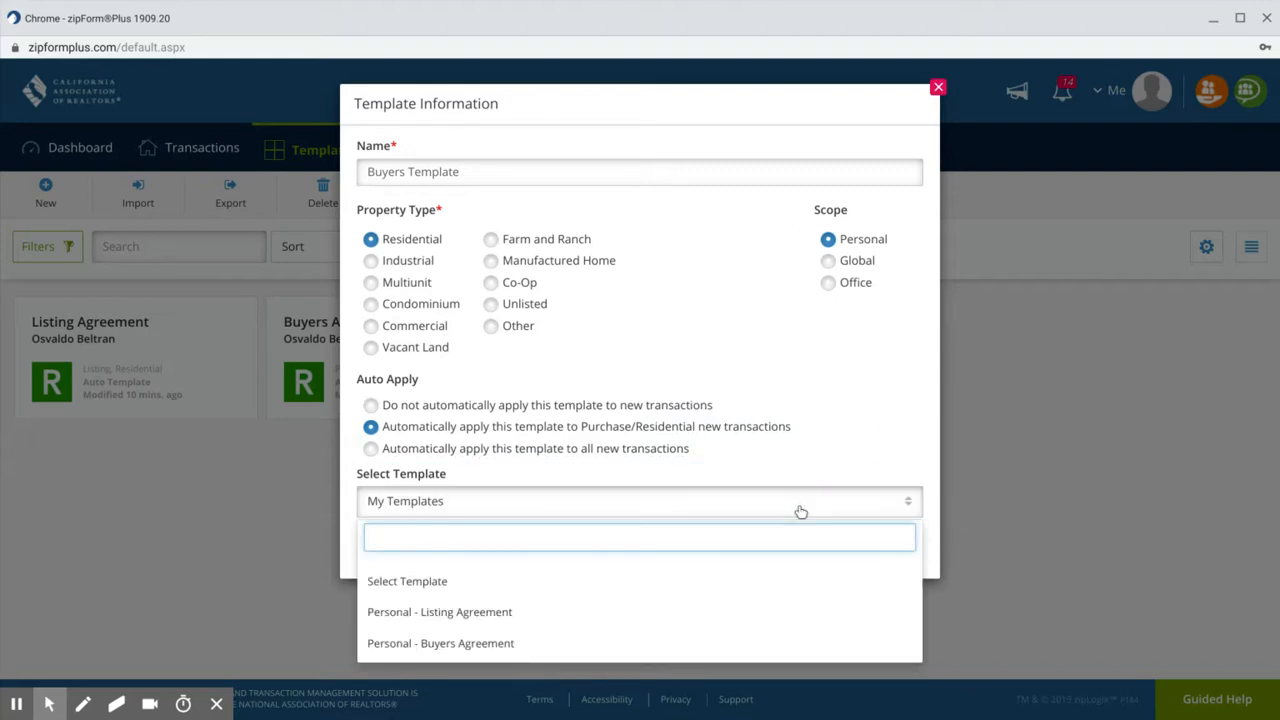
pyautogui.click(800, 511)
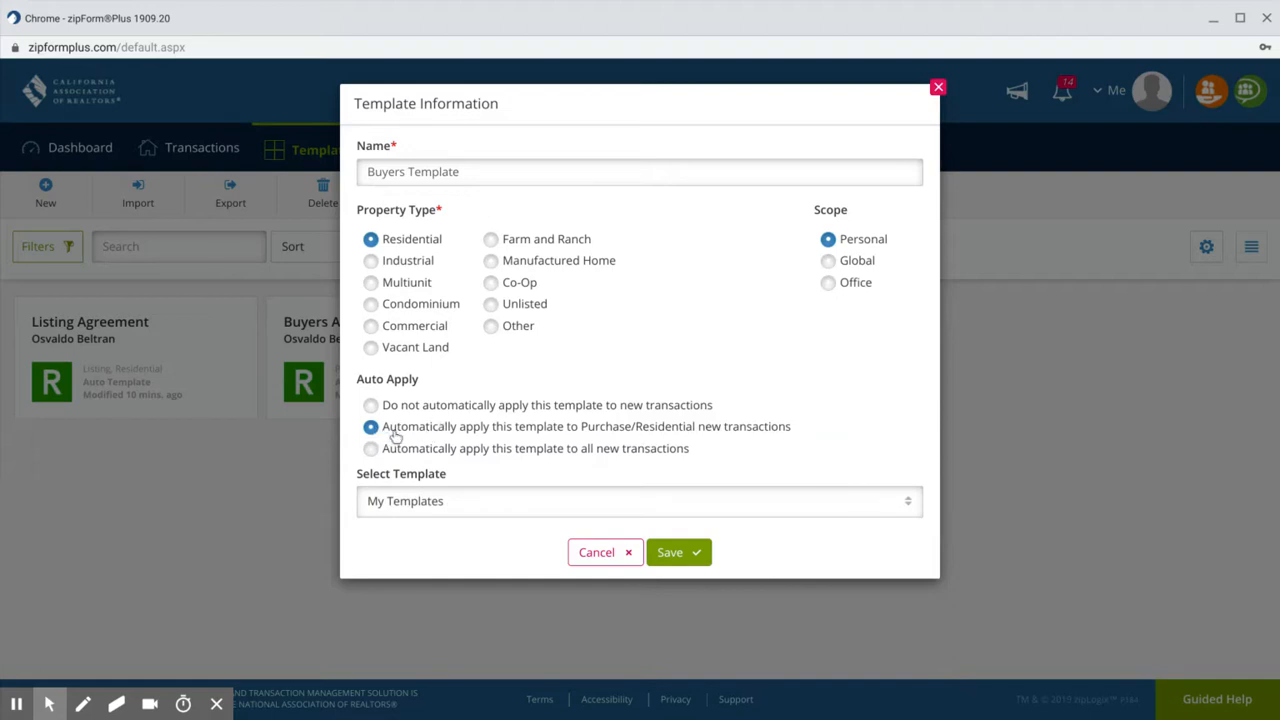
pyautogui.click(680, 553)
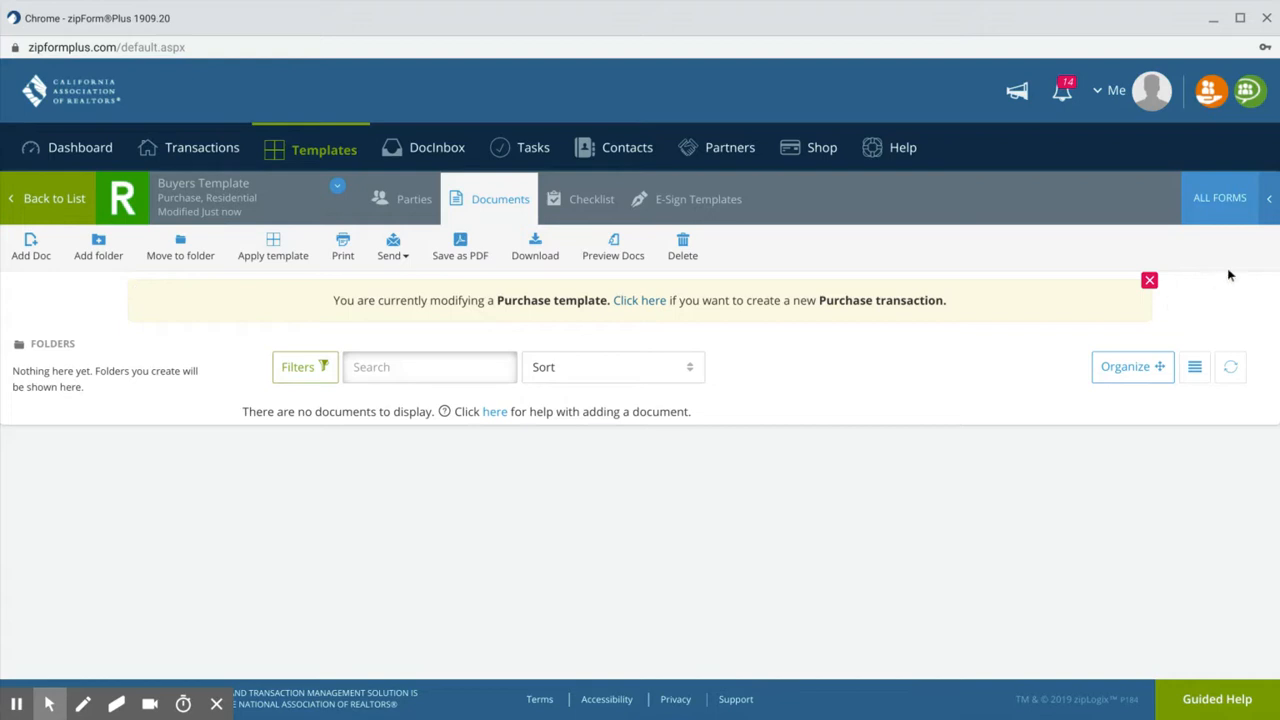
# Browse the California Association of REALTORS form library available for the new Buyers Template, then close it
pyautogui.click(1272, 202)
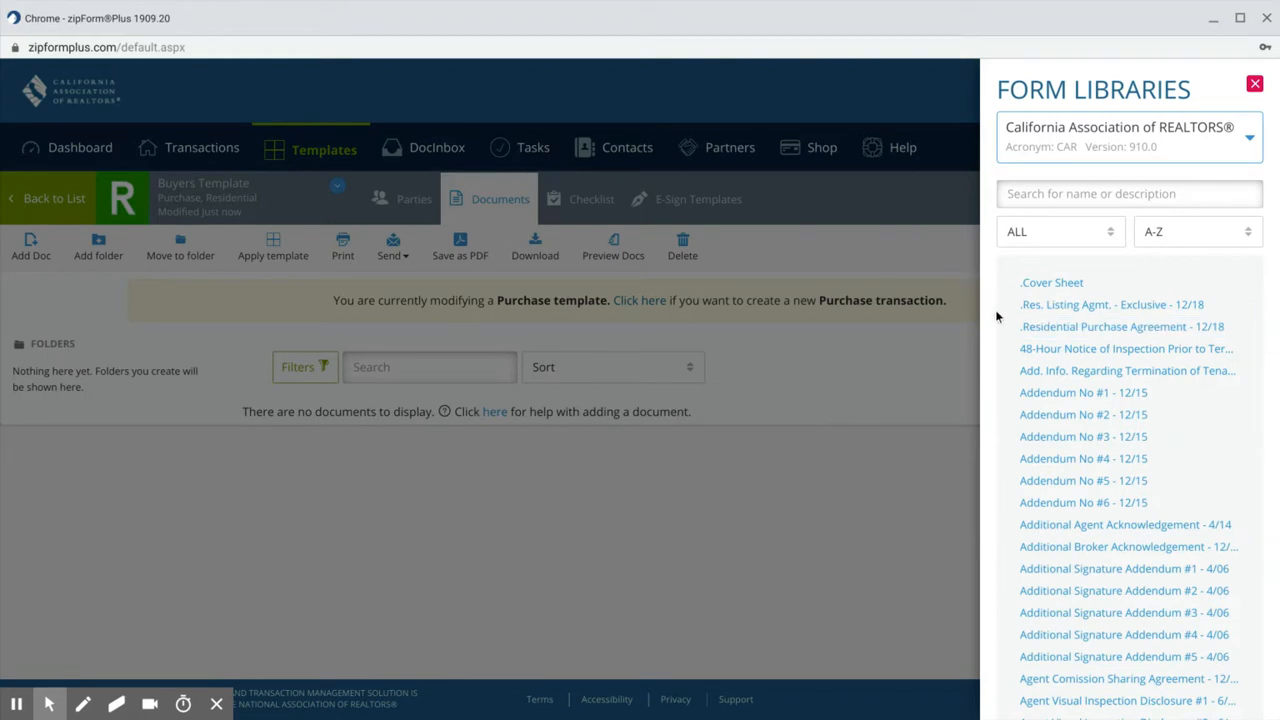
pyautogui.scroll(-5, 1005, 323)
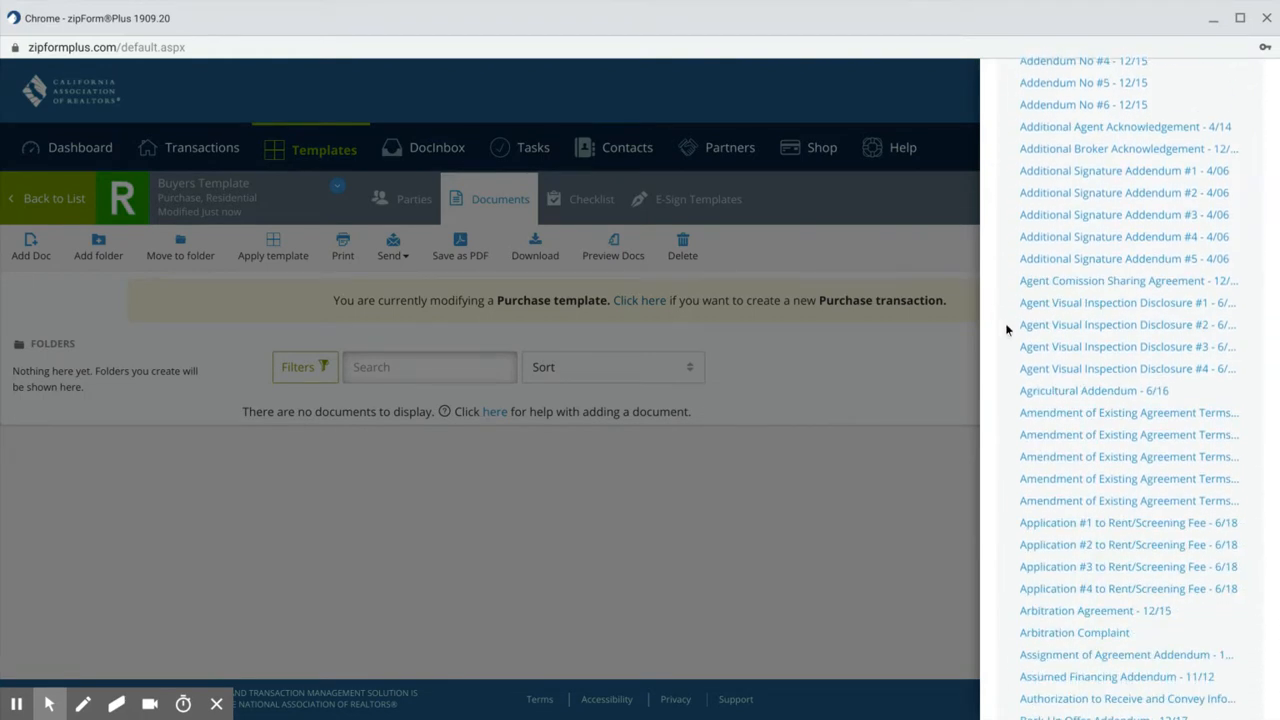
pyautogui.scroll(-4, 1006, 325)
pyautogui.scroll(9, 1006, 325)
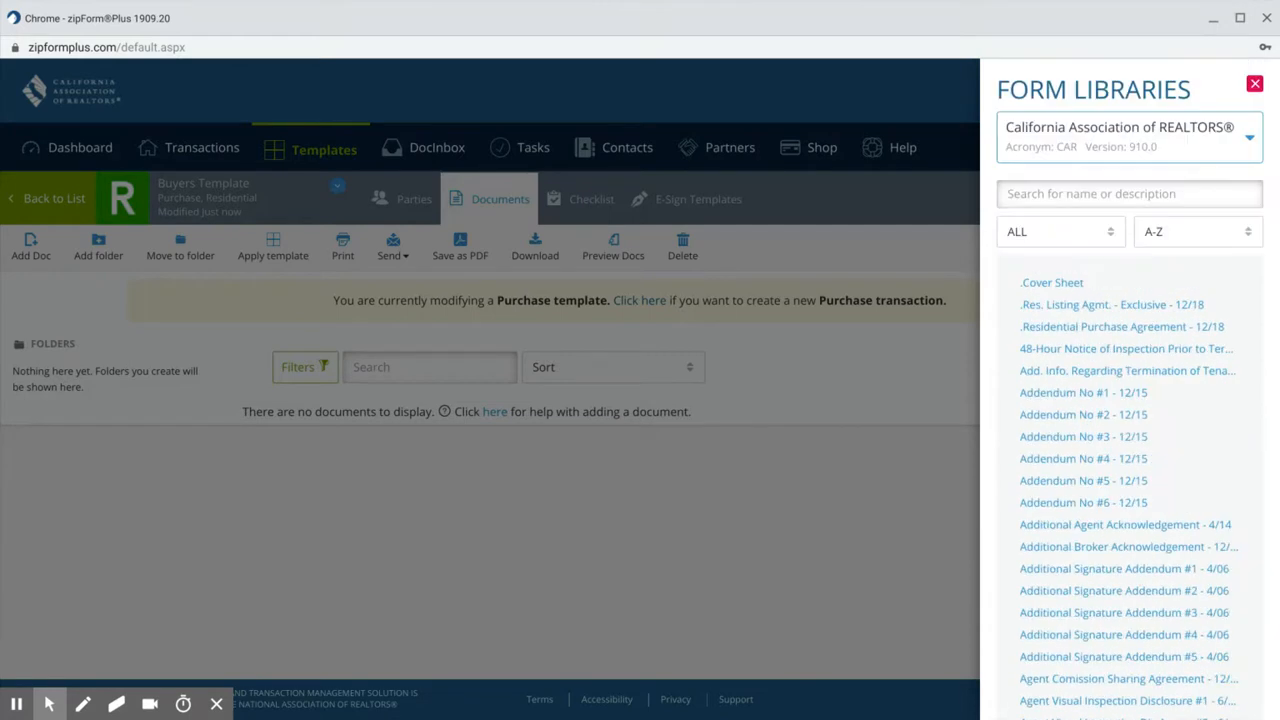
pyautogui.scroll(-1, 1130, 384)
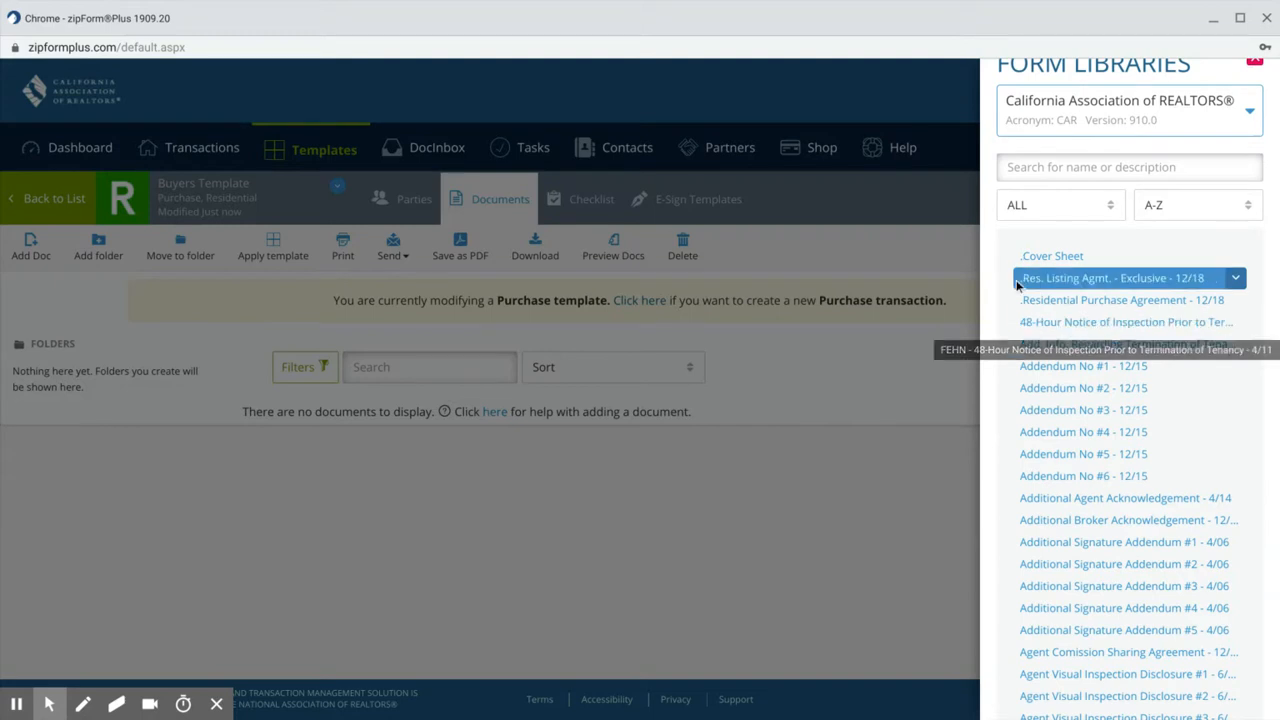
pyautogui.click(1256, 65)
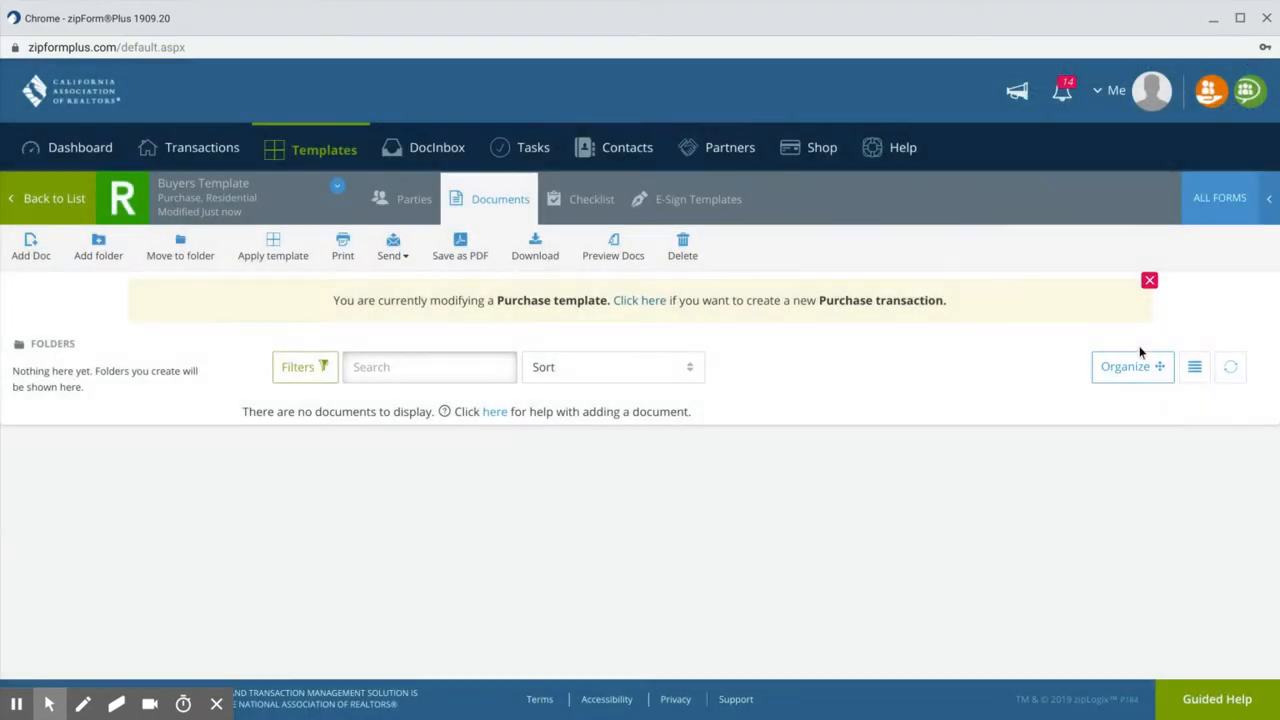
# Open the existing Buyers Agreement template and add the Addendum No #3 - 12/15 form from its form library
pyautogui.click(62, 199)
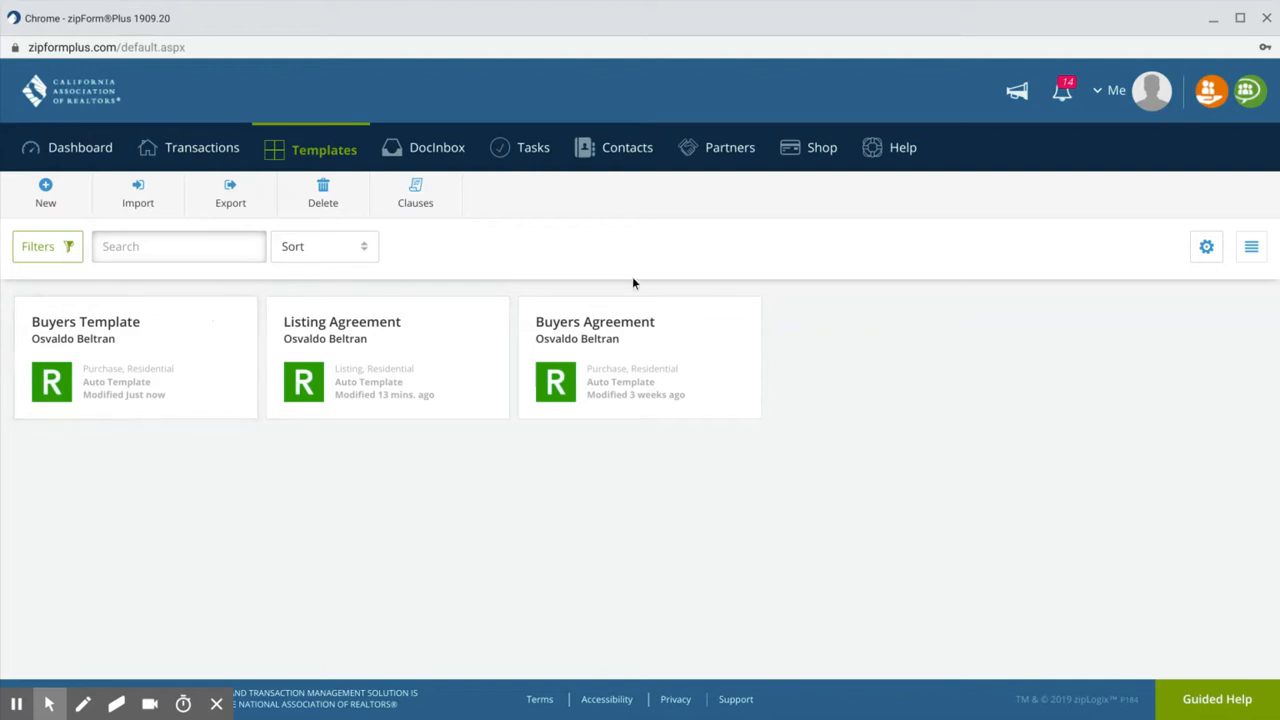
pyautogui.click(617, 330)
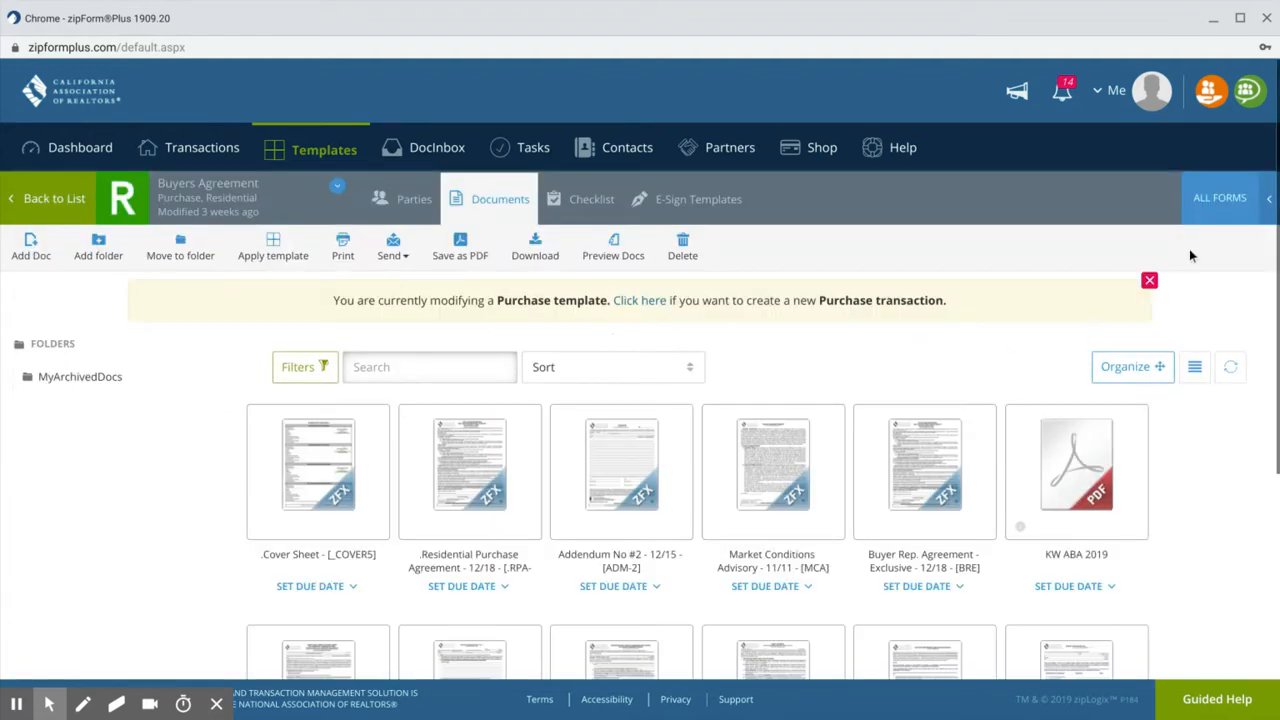
pyautogui.click(1266, 203)
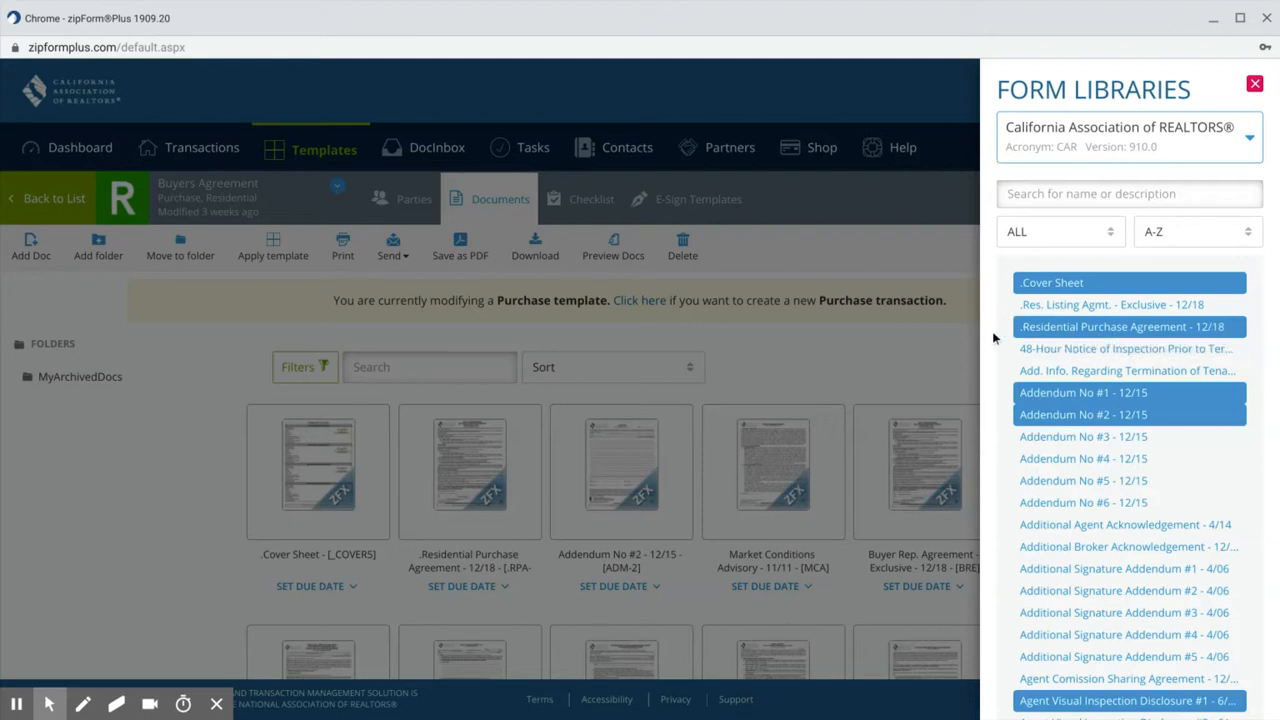
pyautogui.scroll(-1, 992, 334)
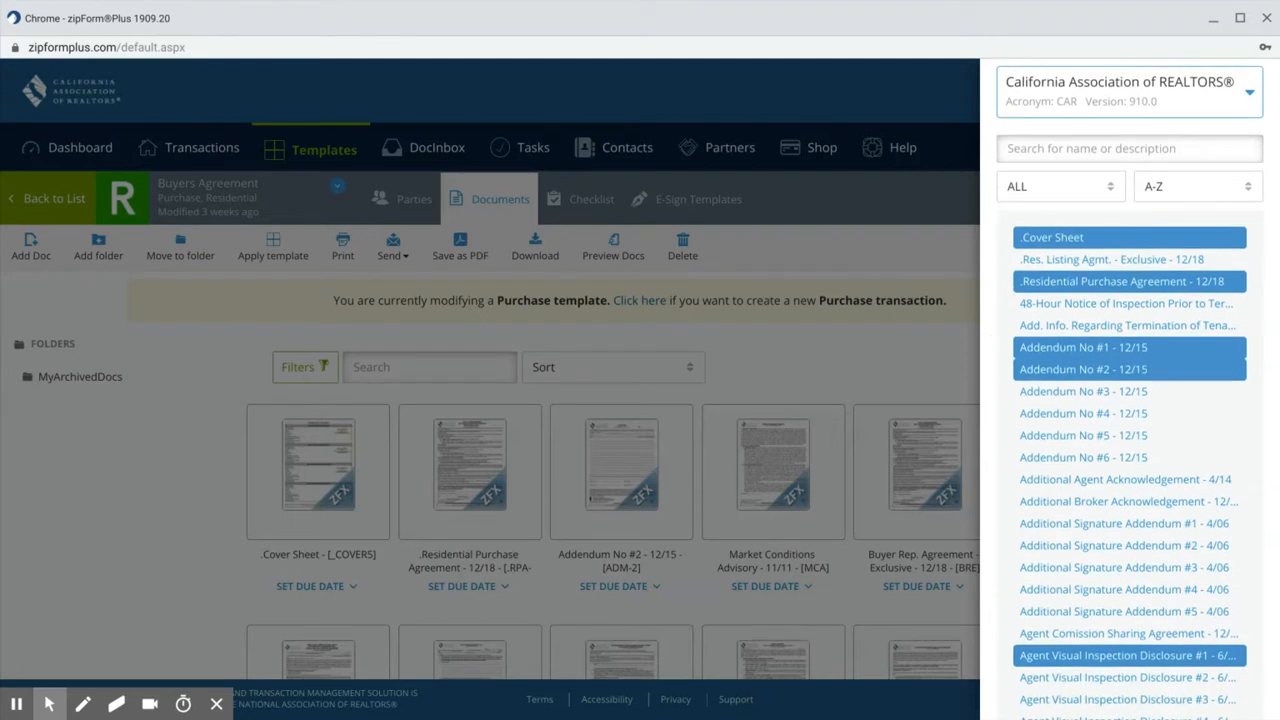
pyautogui.click(1028, 357)
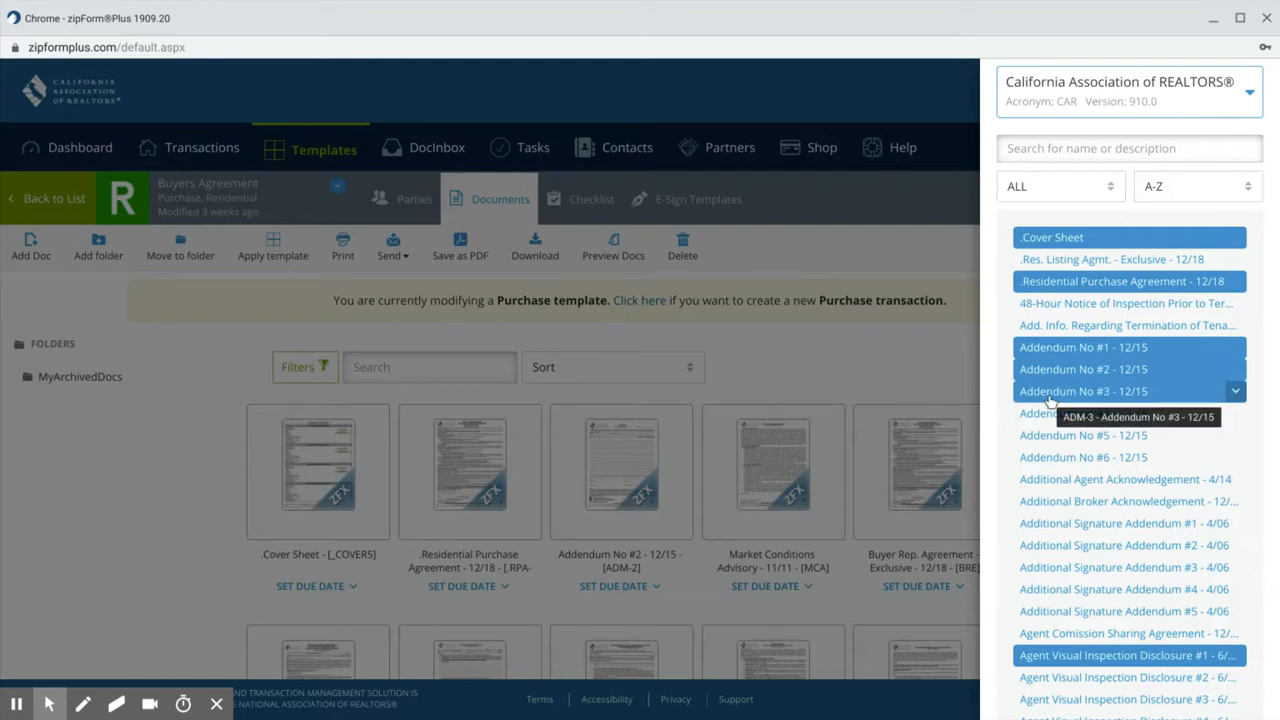
pyautogui.click(1050, 398)
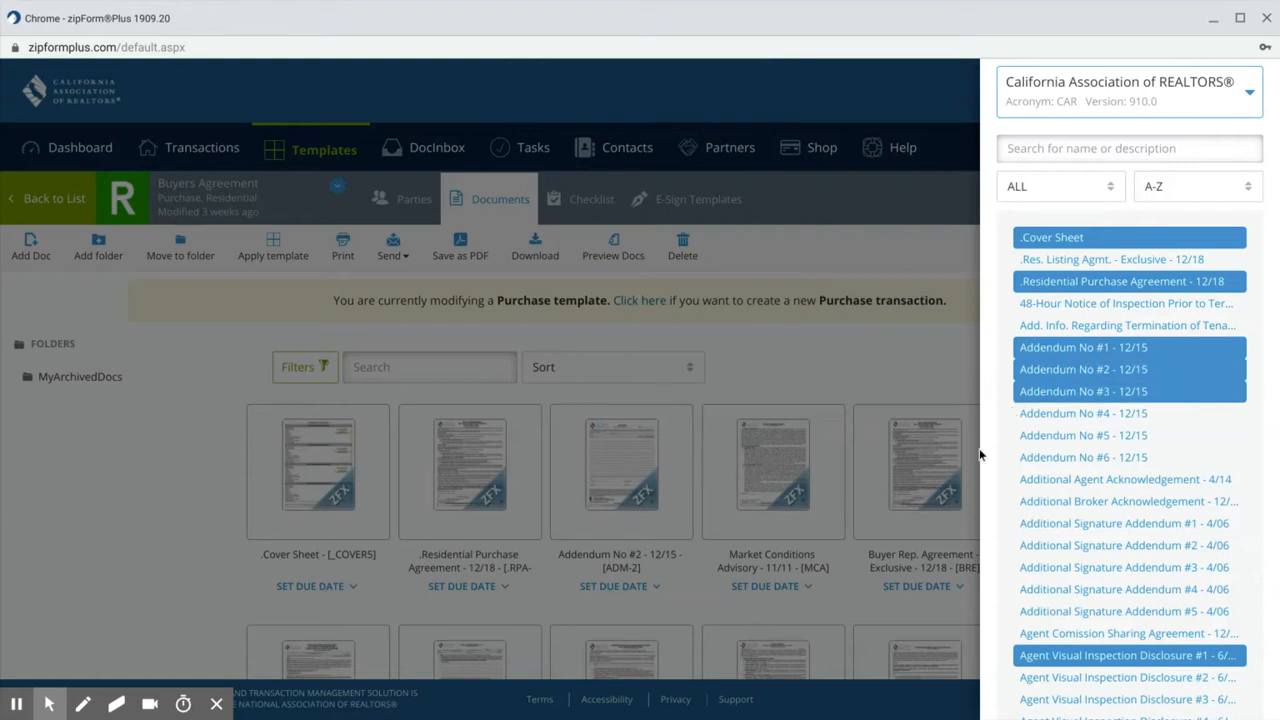
# Review the forms selected for the Buyers Agreement template throughout the California Association of REALTORS form library, then close the library
pyautogui.scroll(-5, 1005, 466)
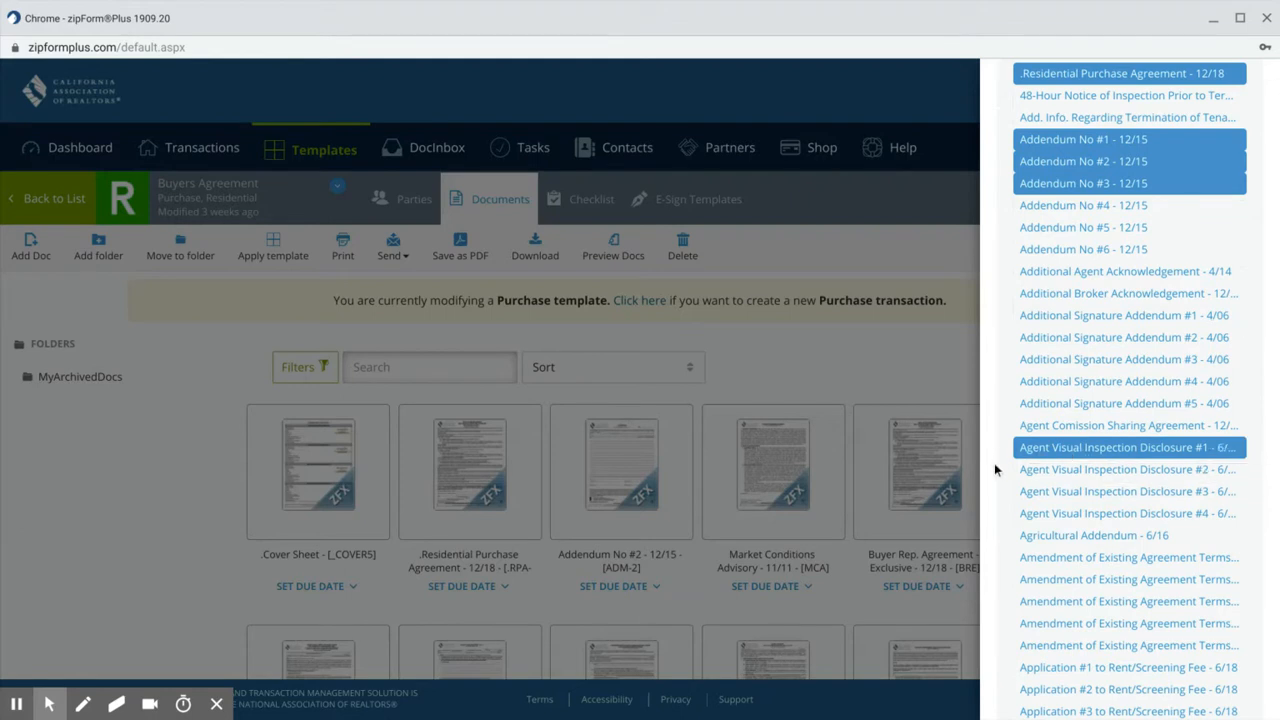
pyautogui.scroll(-6, 994, 463)
pyautogui.scroll(-6, 994, 463)
pyautogui.scroll(-2, 1004, 487)
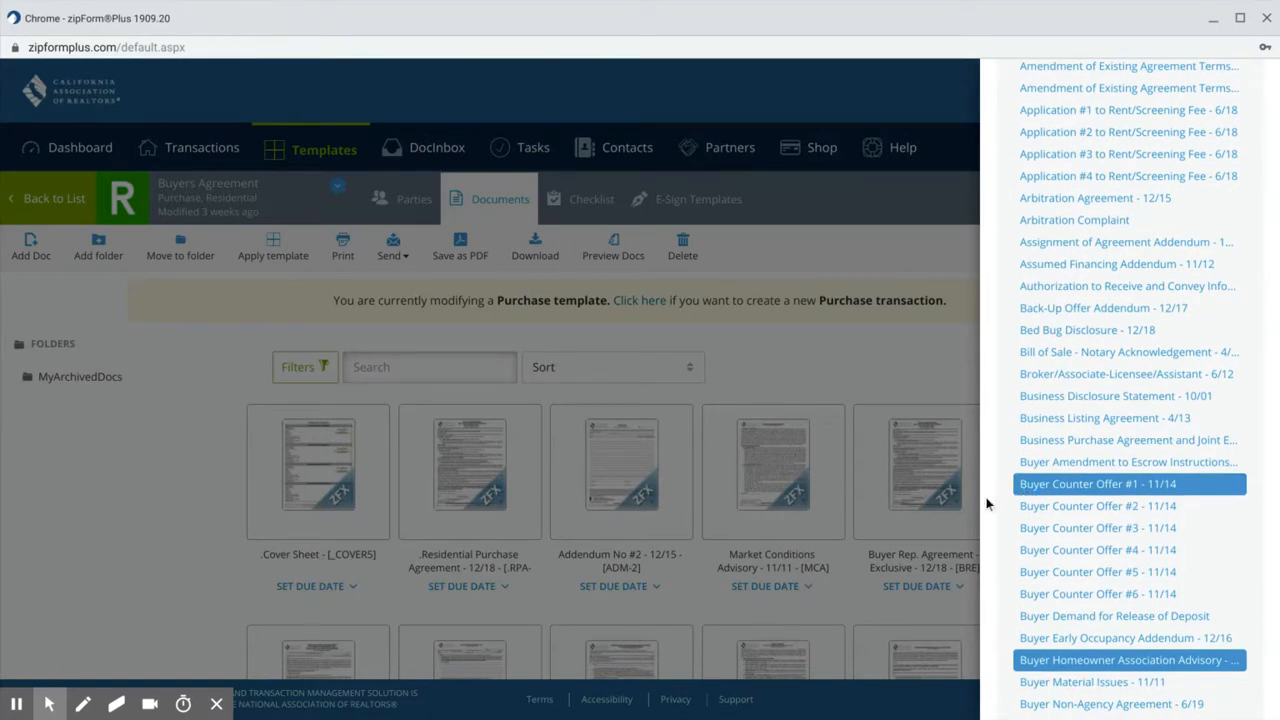
pyautogui.scroll(-4, 989, 499)
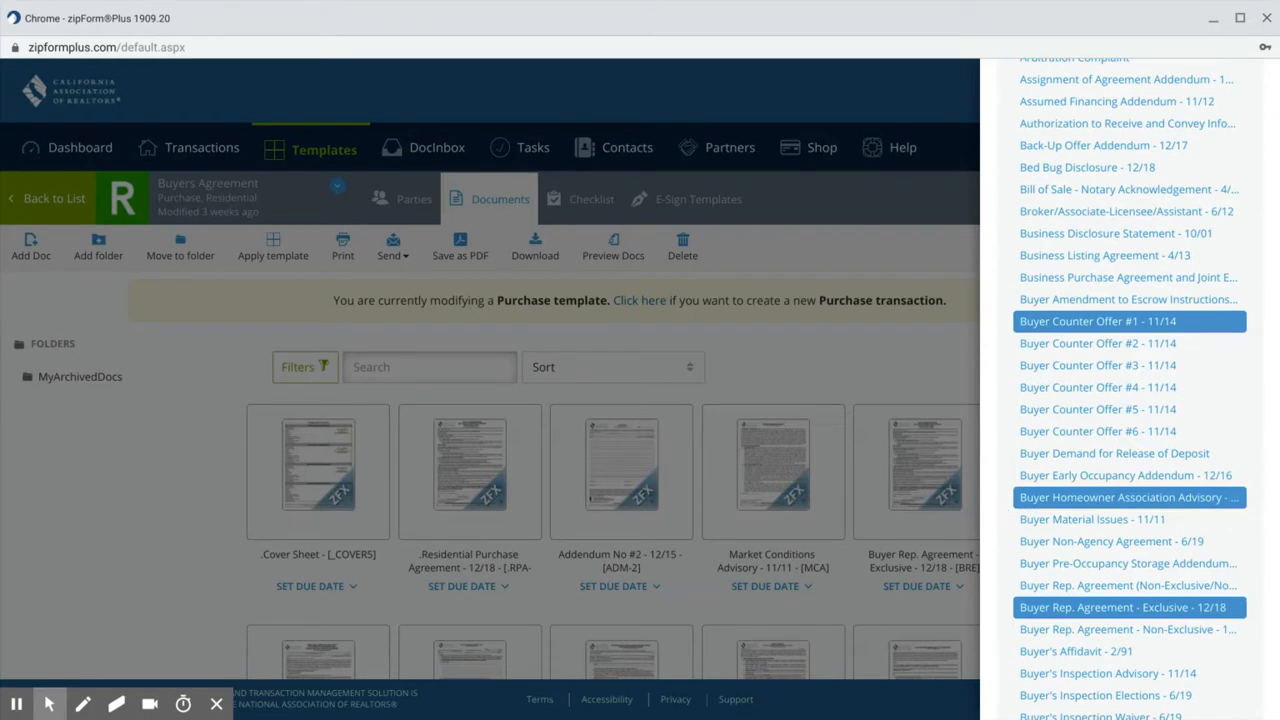
pyautogui.scroll(-2, 1130, 394)
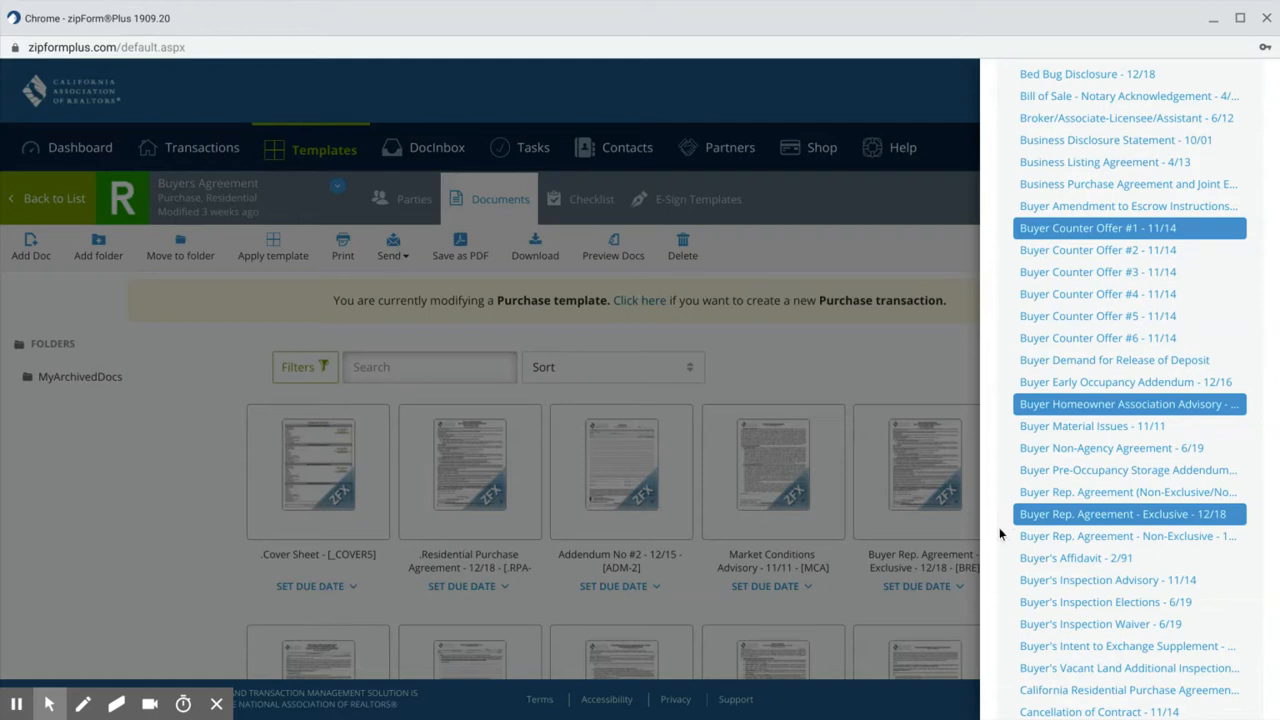
pyautogui.scroll(-10, 1000, 536)
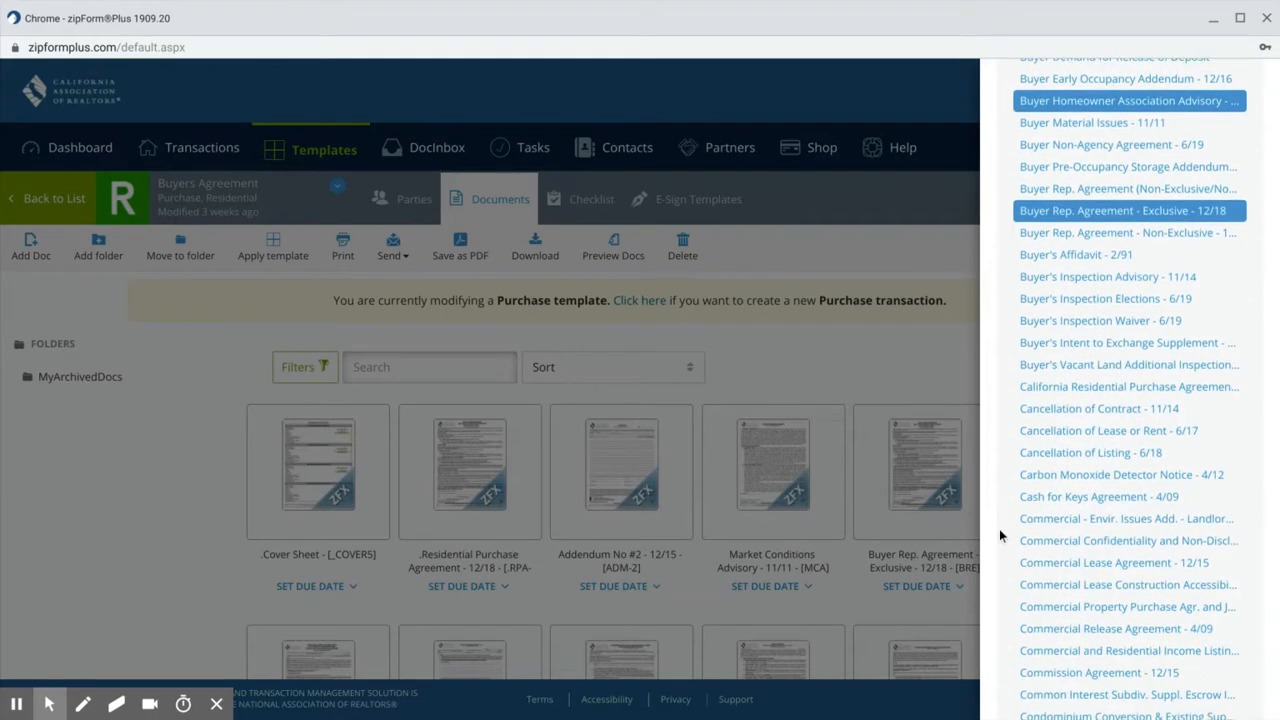
pyautogui.scroll(-4, 1000, 528)
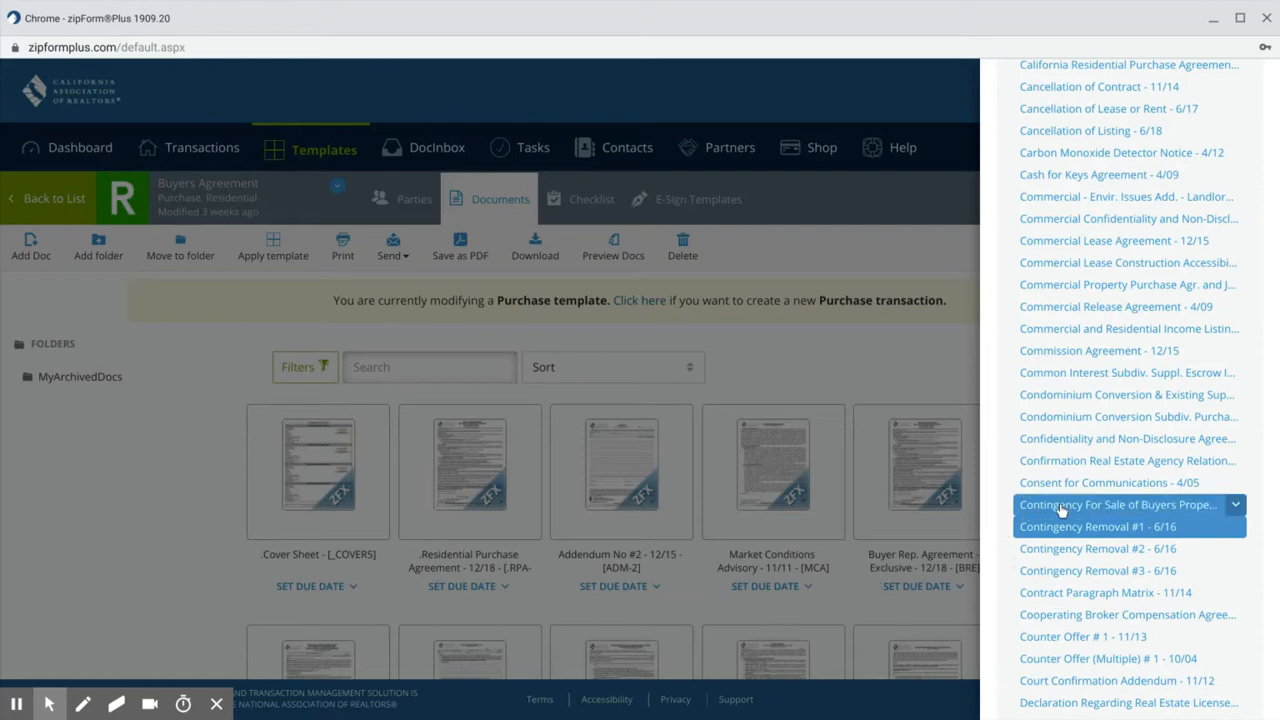
pyautogui.scroll(-3, 1000, 548)
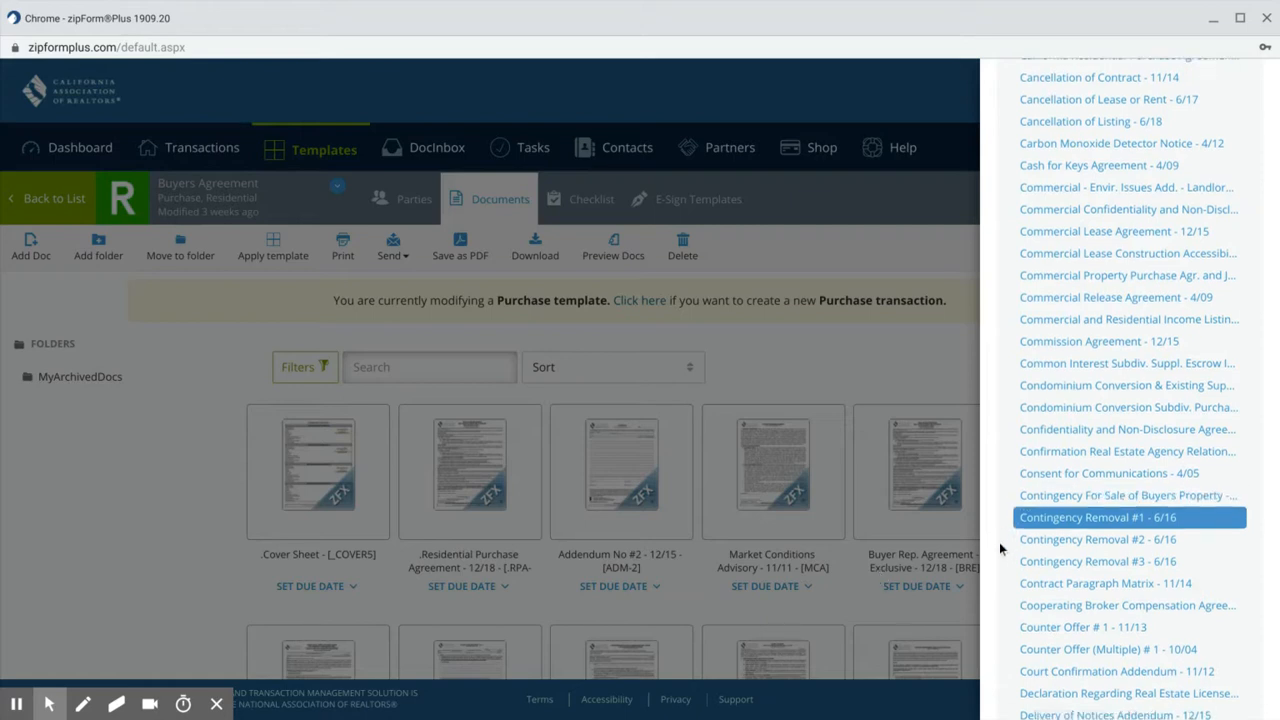
pyautogui.scroll(-5, 1130, 390)
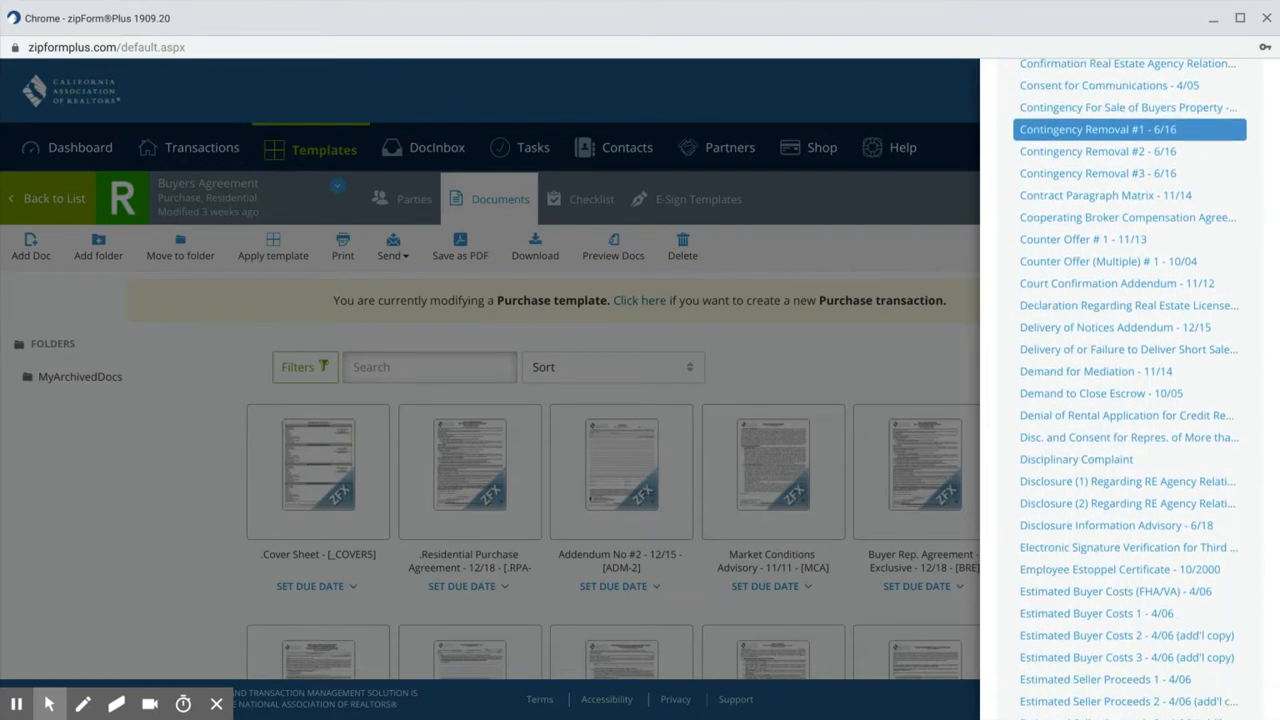
pyautogui.scroll(-3, 1130, 390)
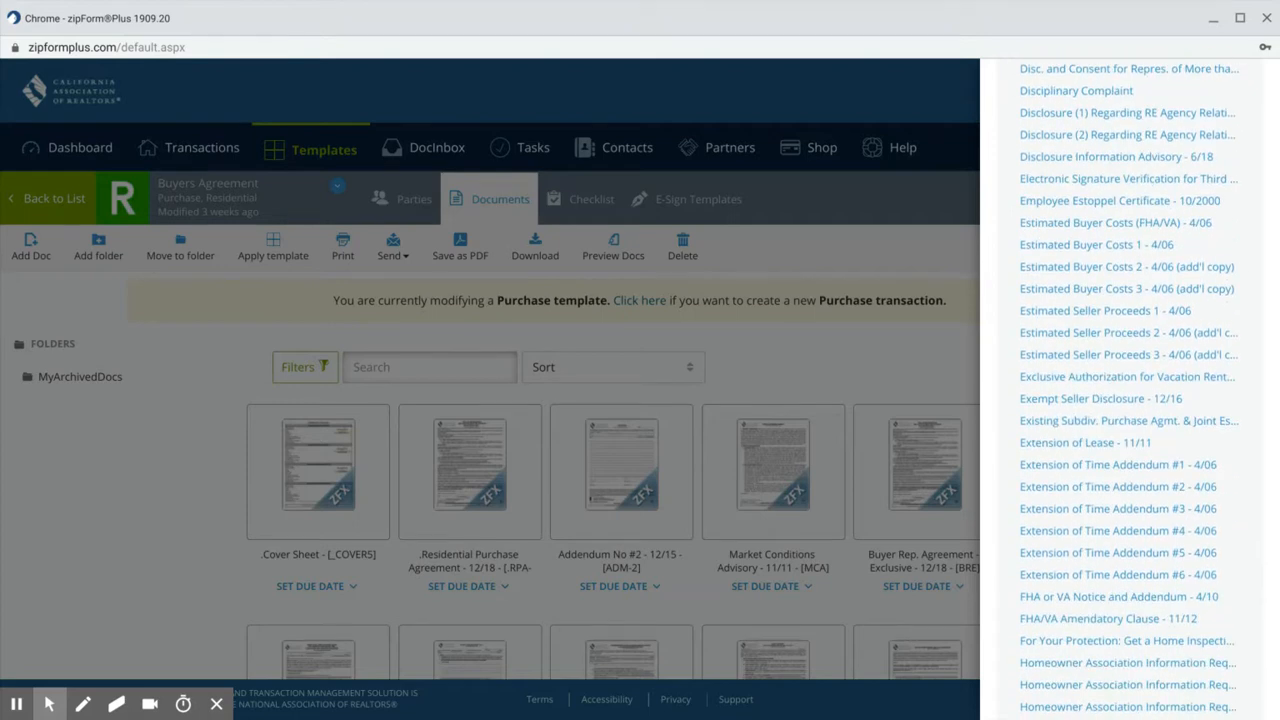
pyautogui.scroll(-4, 1130, 390)
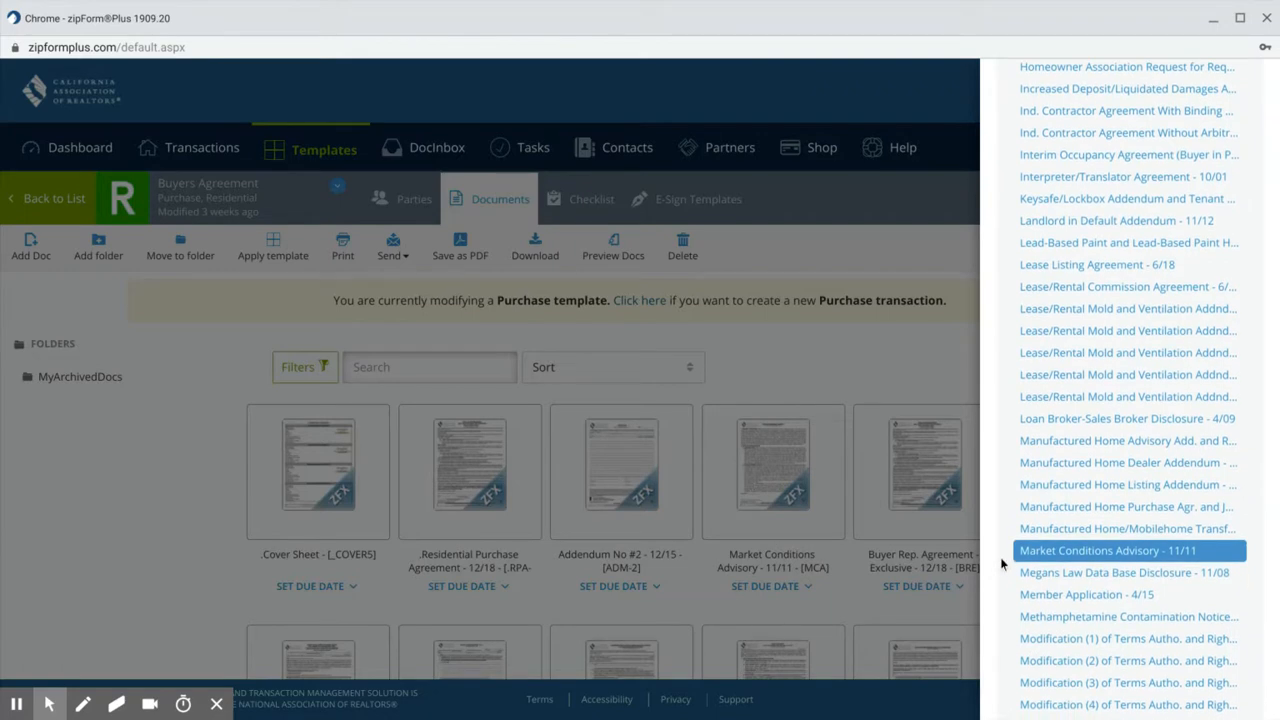
pyautogui.scroll(-5, 1001, 563)
pyautogui.scroll(-4, 1120, 560)
pyautogui.scroll(-1, 1005, 590)
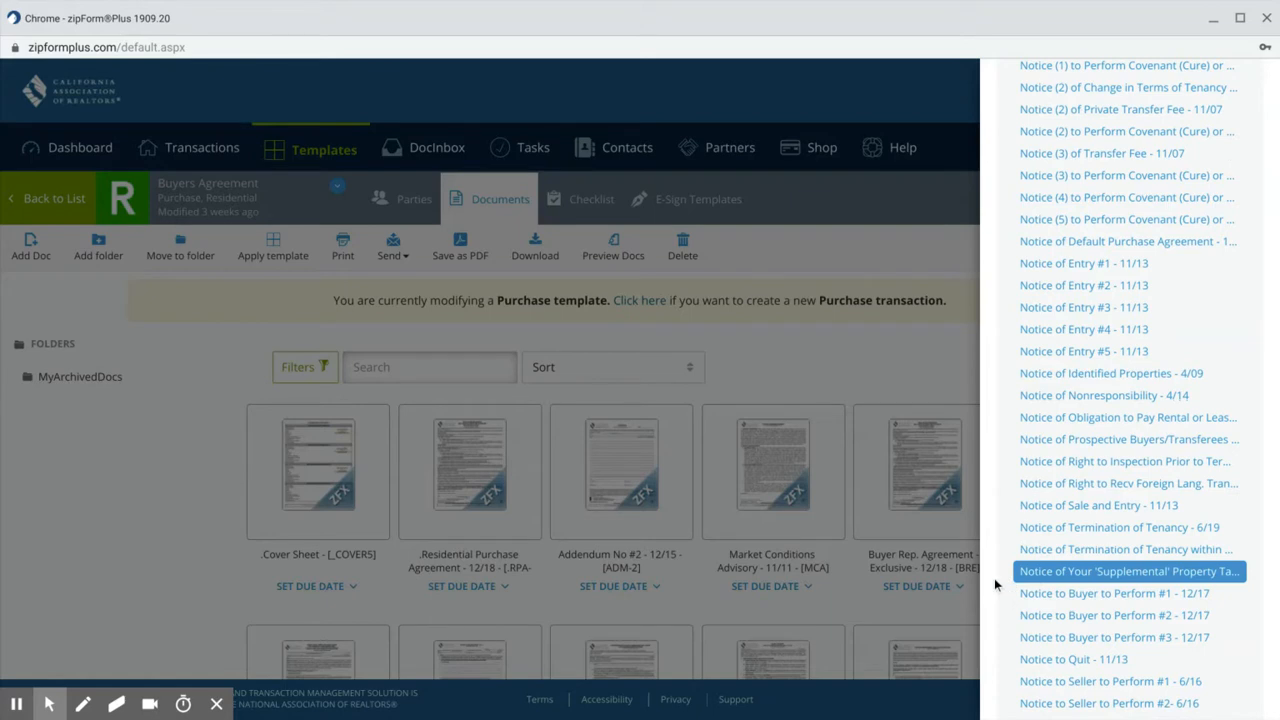
pyautogui.scroll(-3, 995, 585)
pyautogui.scroll(-2, 1008, 592)
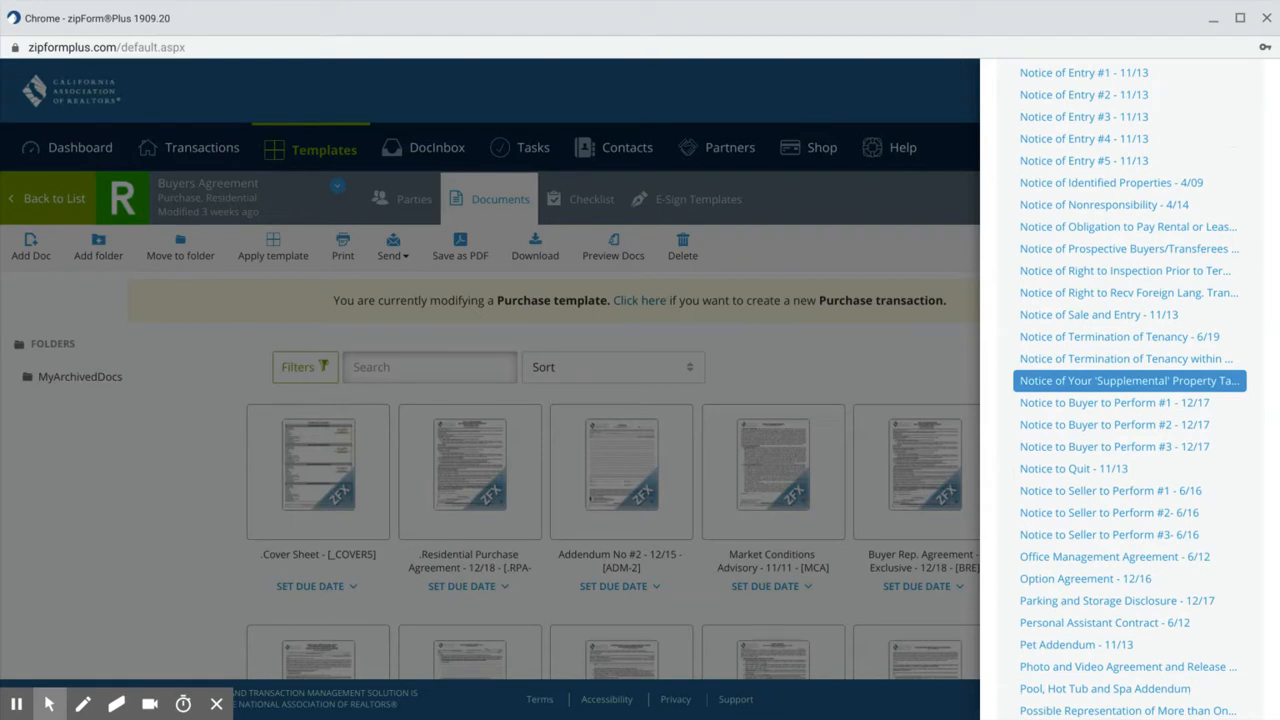
pyautogui.scroll(-7, 1130, 388)
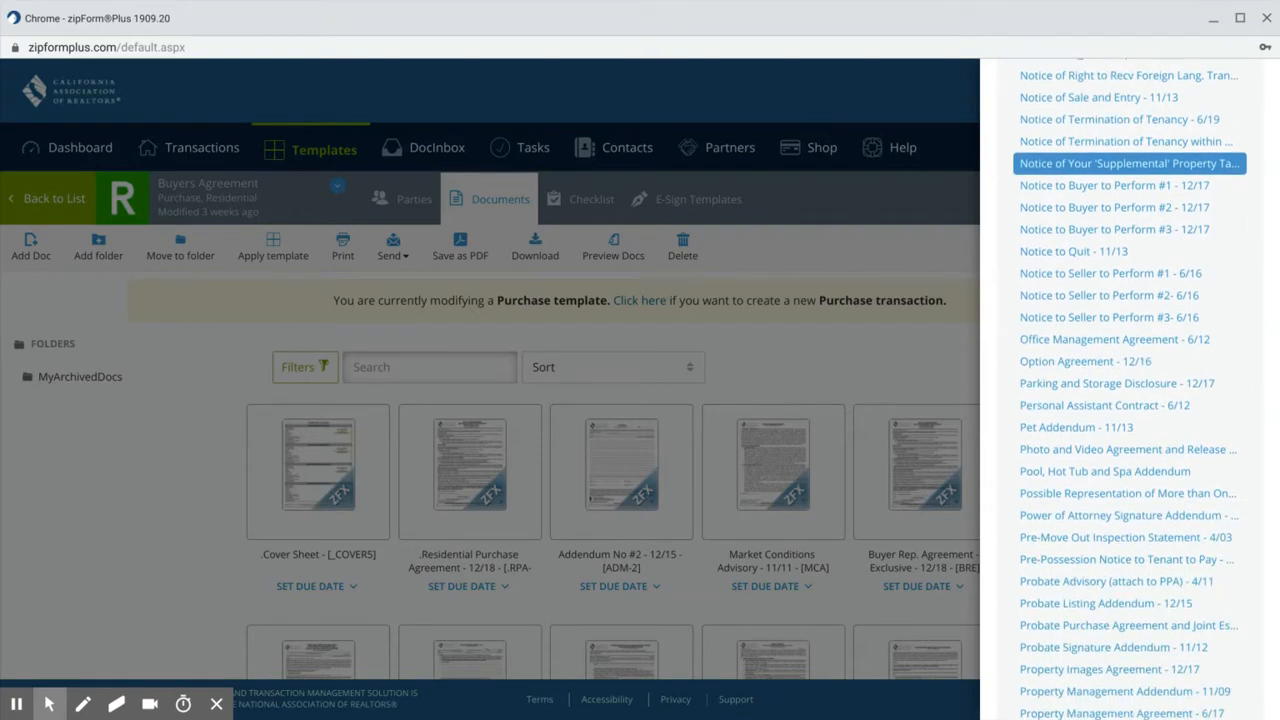
pyautogui.scroll(-3, 1130, 388)
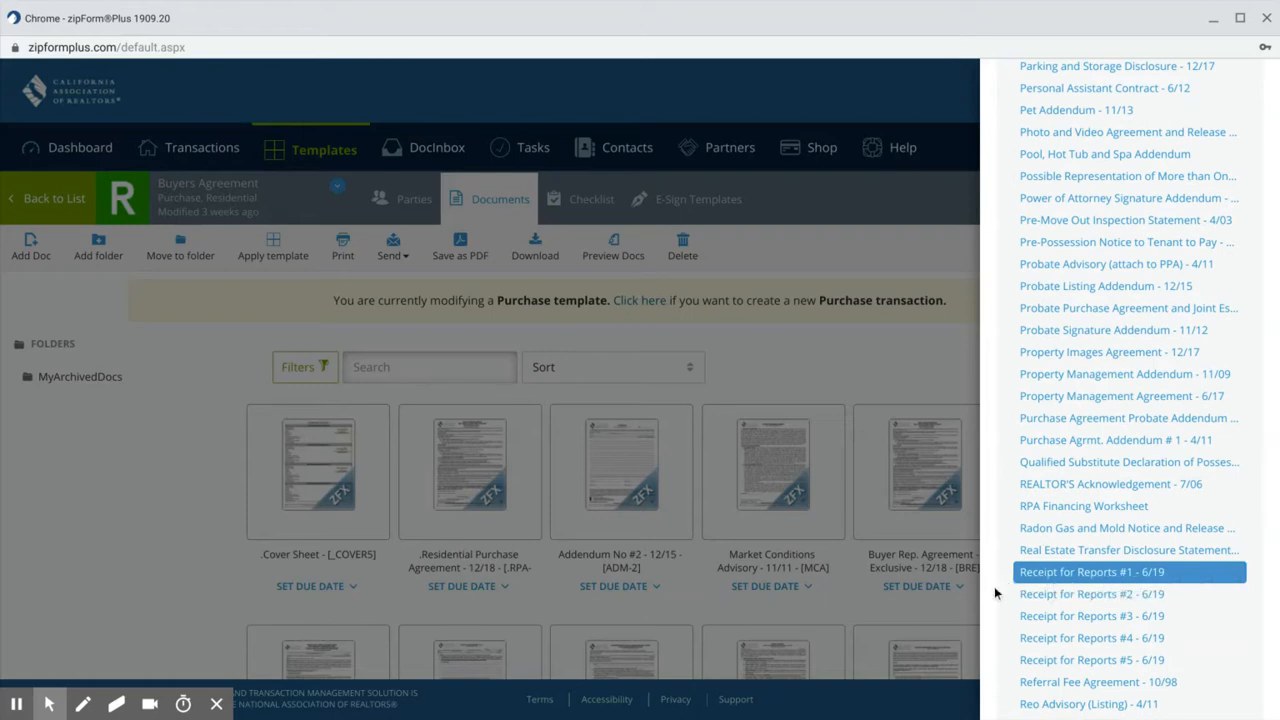
pyautogui.scroll(-2, 995, 590)
pyautogui.scroll(-1, 995, 592)
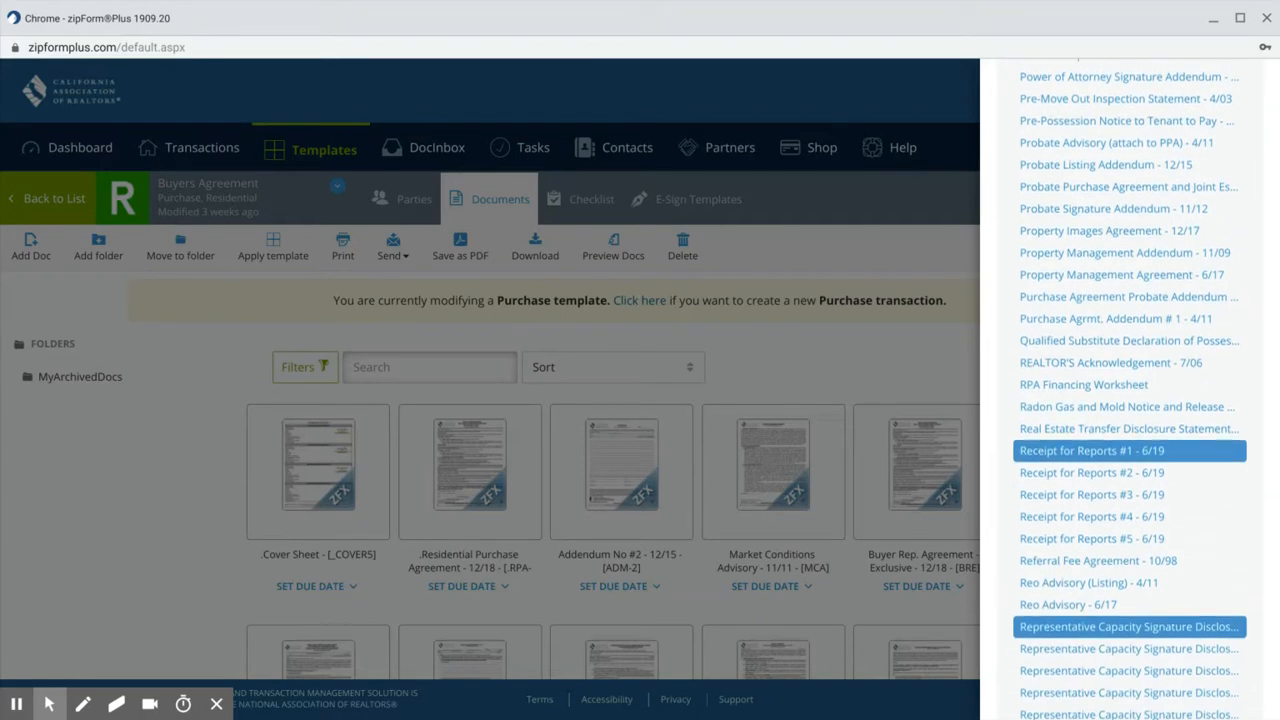
pyautogui.scroll(-2, 995, 592)
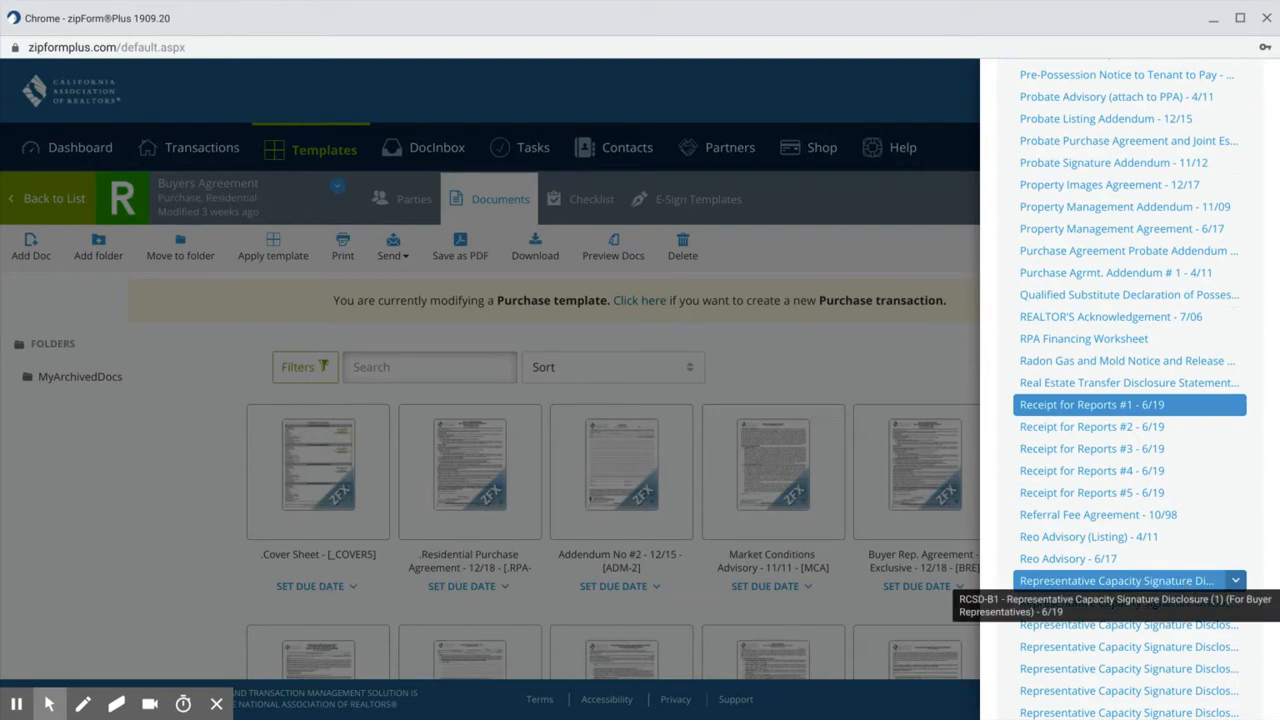
pyautogui.click(1166, 588)
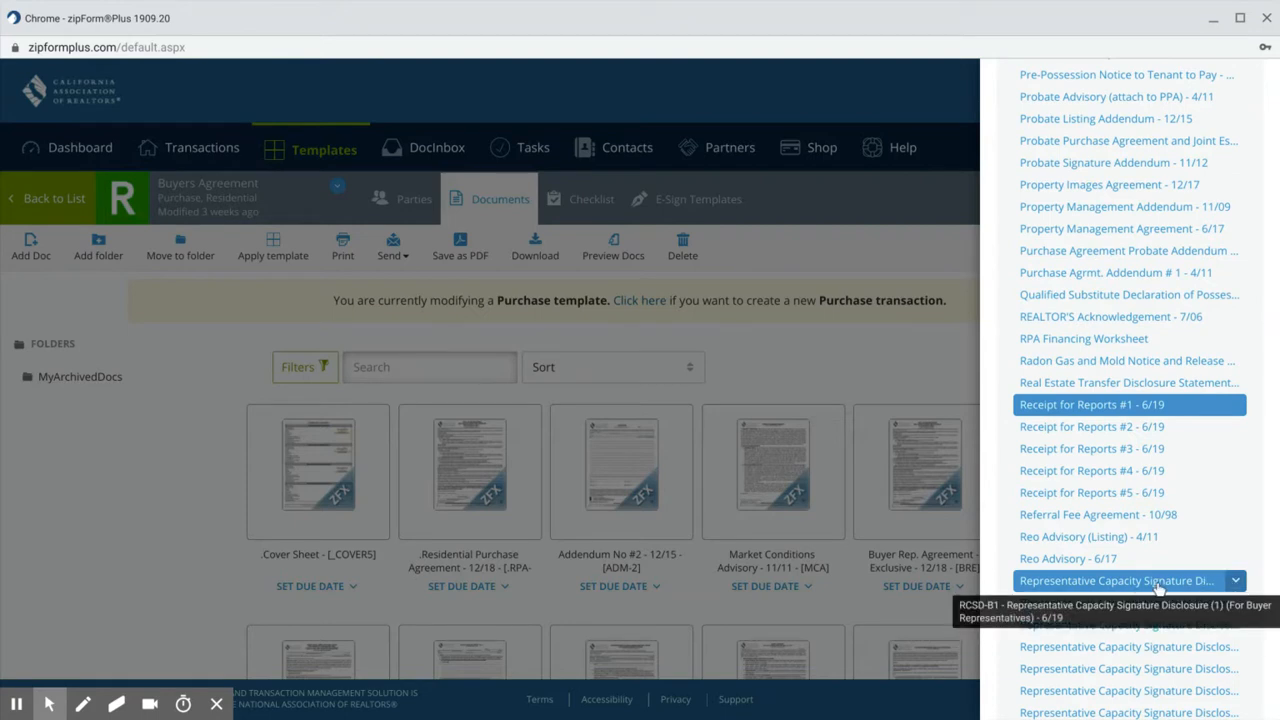
pyautogui.scroll(-5, 1000, 598)
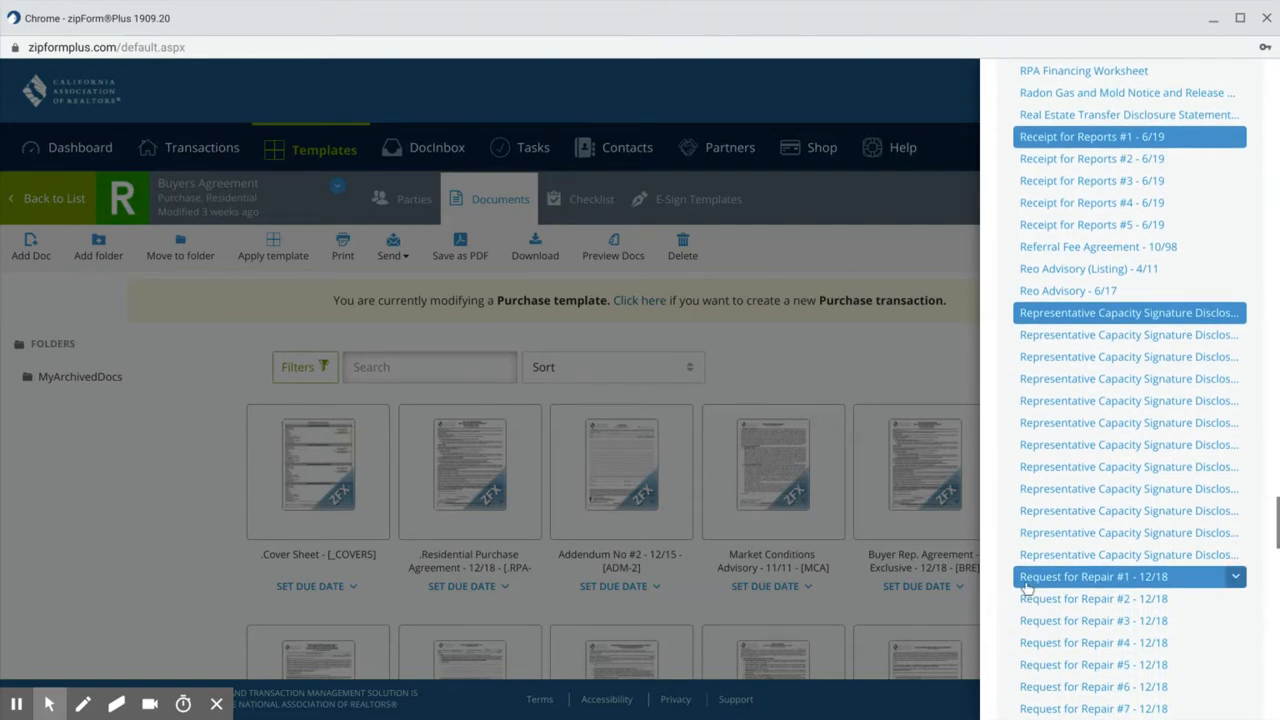
pyautogui.scroll(-3, 1000, 590)
pyautogui.scroll(-14, 1000, 590)
pyautogui.scroll(-15, 1130, 654)
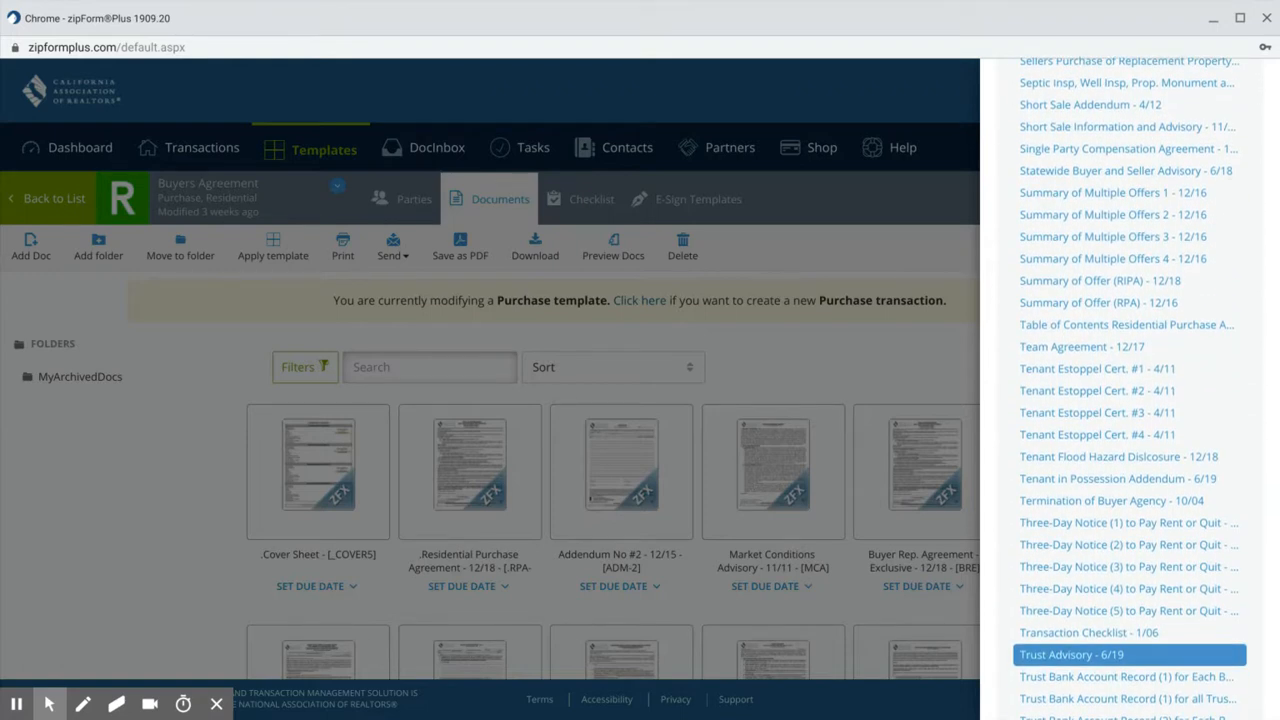
pyautogui.scroll(-2, 1130, 620)
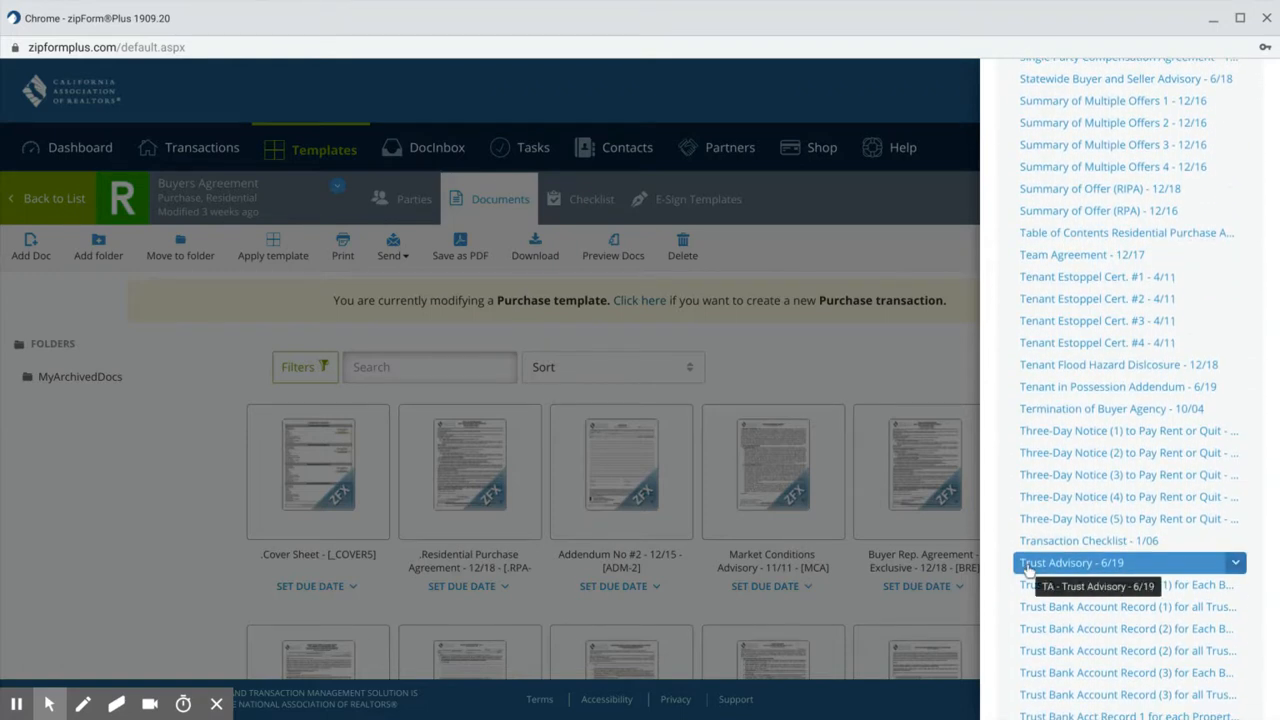
pyautogui.scroll(-8, 995, 585)
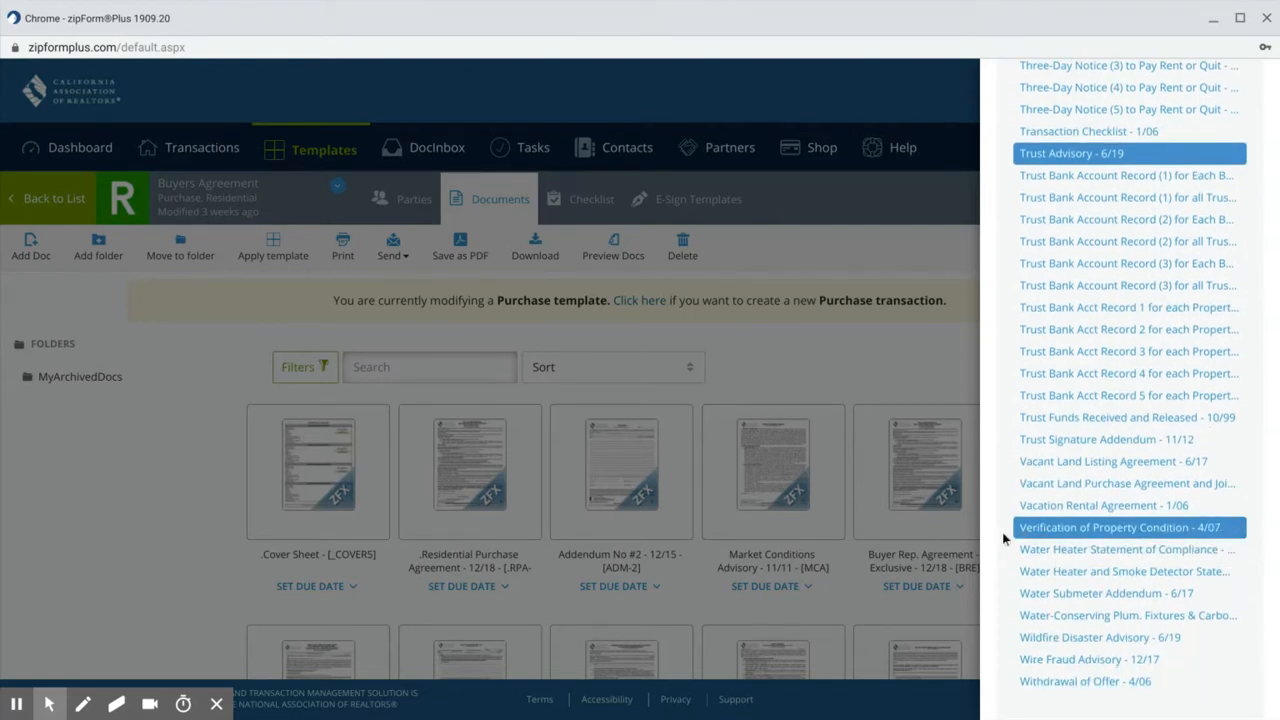
pyautogui.scroll(-1, 1005, 539)
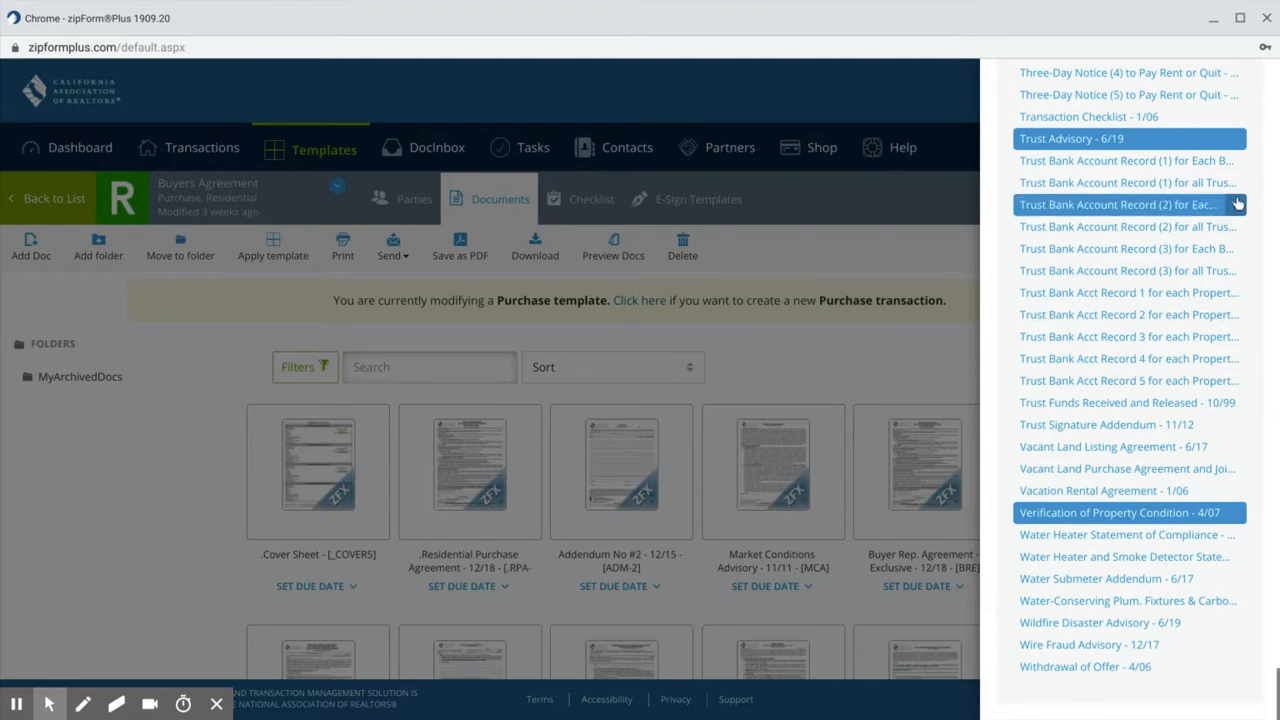
pyautogui.click(914, 368)
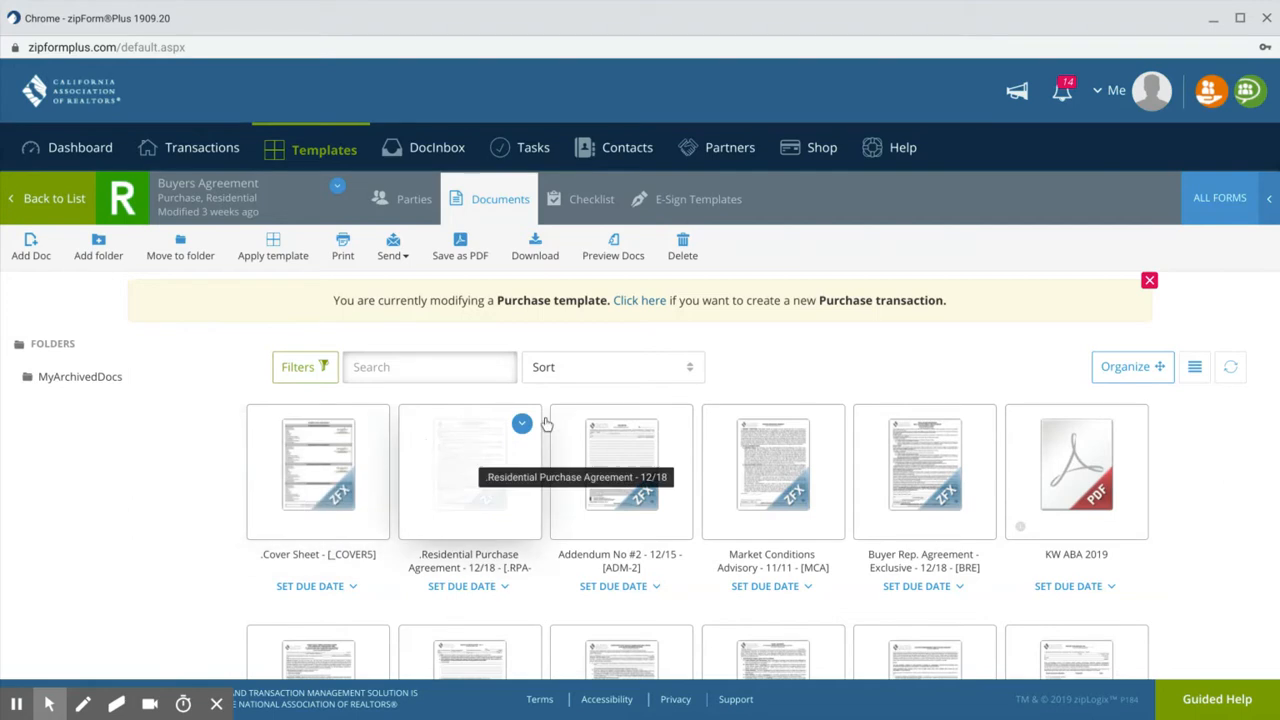
# Open the template's Cover Sheet form and examine the buyer and seller information on its first page
pyautogui.click(340, 478)
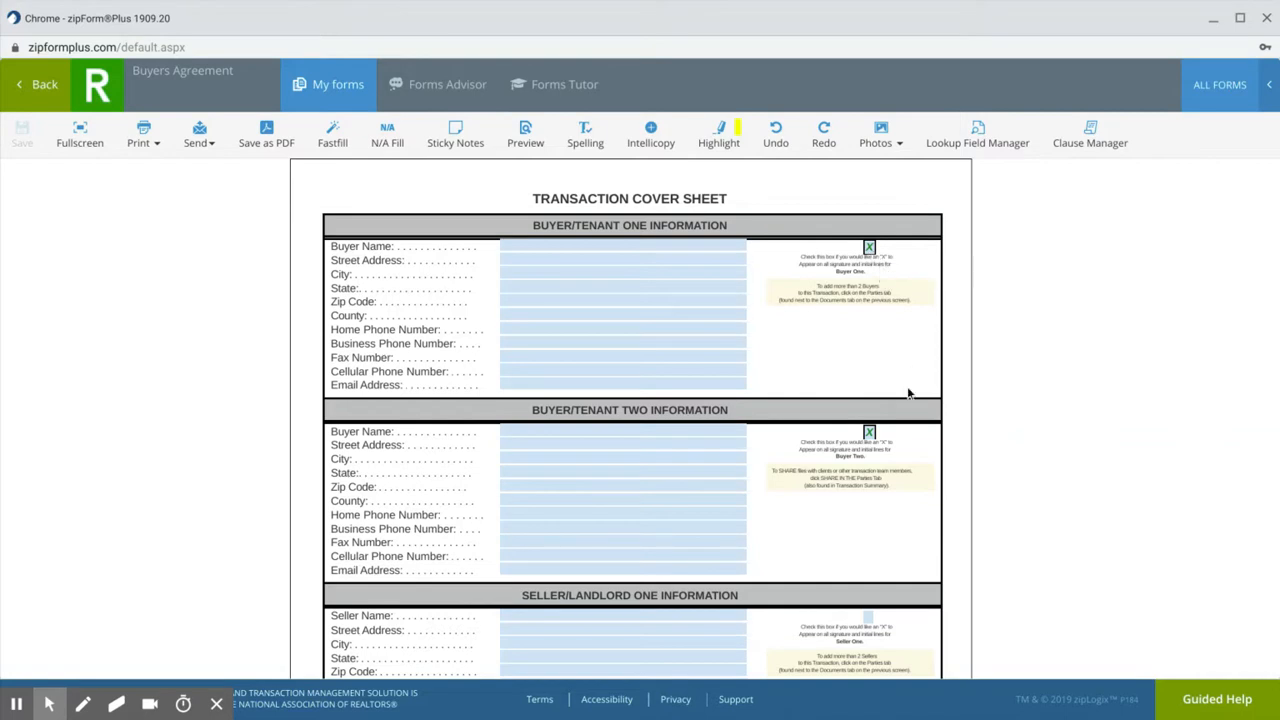
pyautogui.click(869, 428)
pyautogui.scroll(-2, 790, 390)
pyautogui.scroll(-3, 790, 390)
pyautogui.scroll(-3, 790, 390)
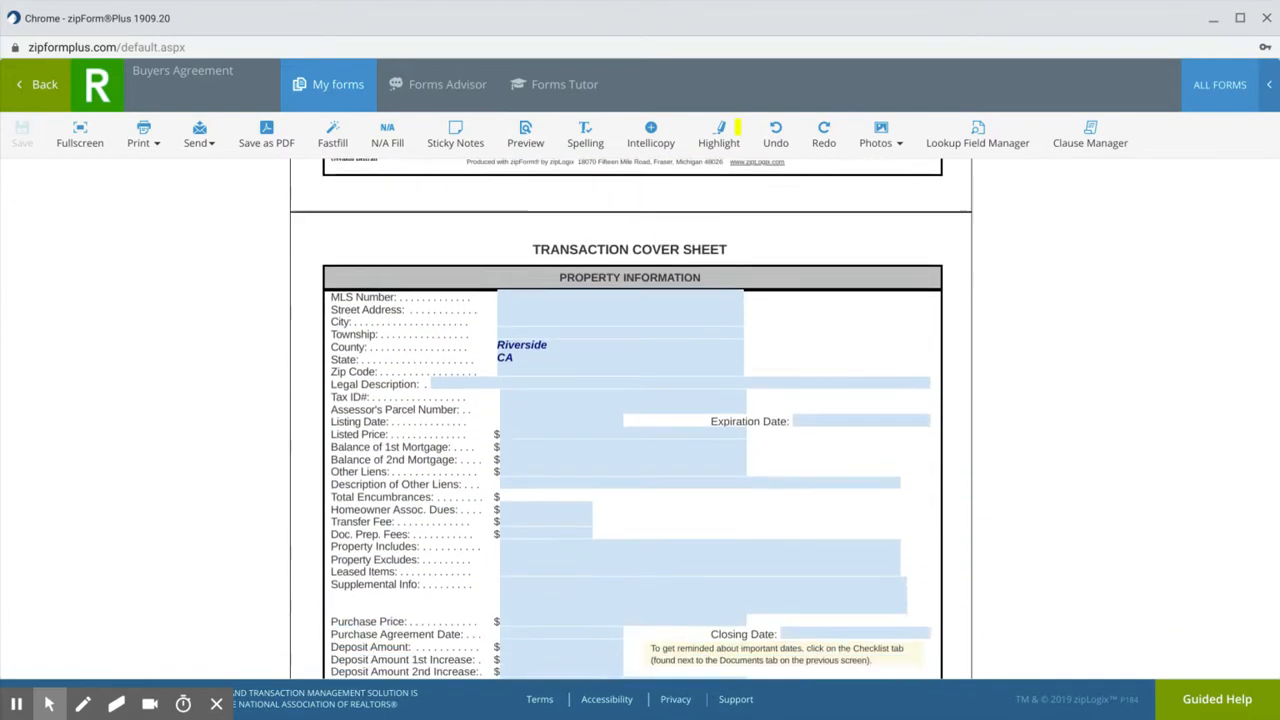
# Examine the prefilled property and escrow information on page 2 of the Transaction Cover Sheet, continuing to the buyer's broker information
pyautogui.scroll(-2, 631, 419)
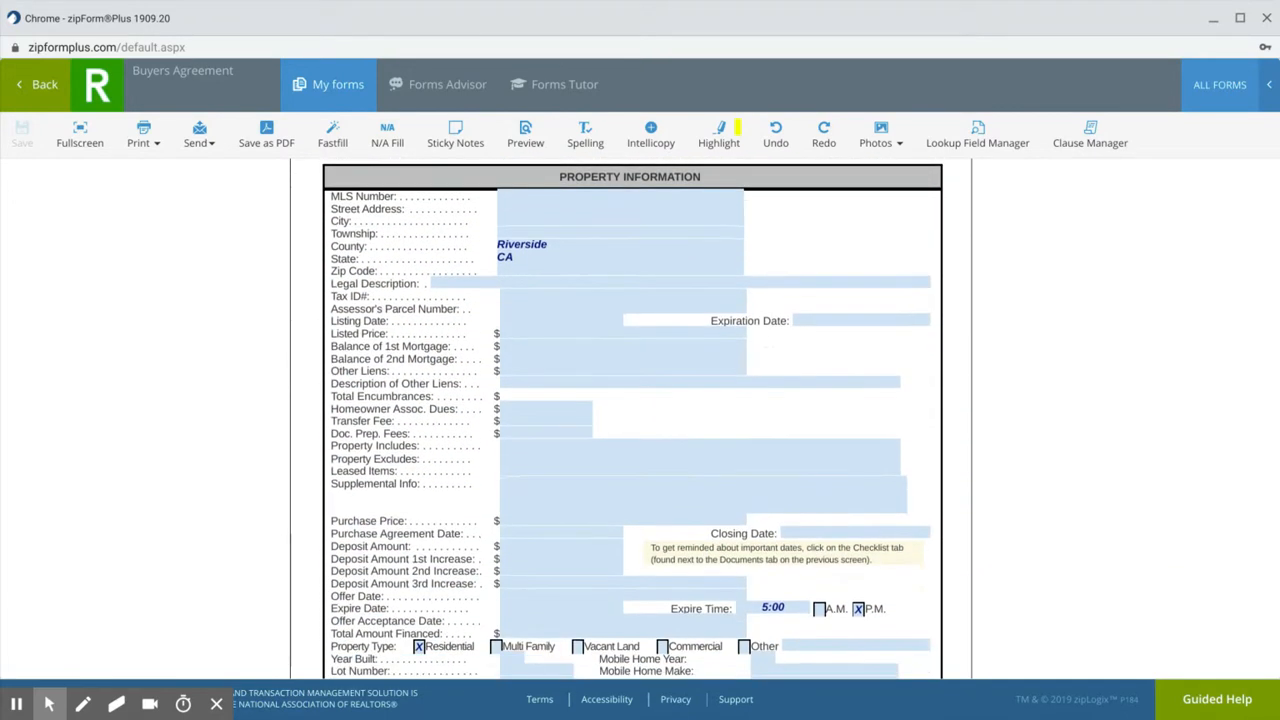
pyautogui.scroll(1, 617, 421)
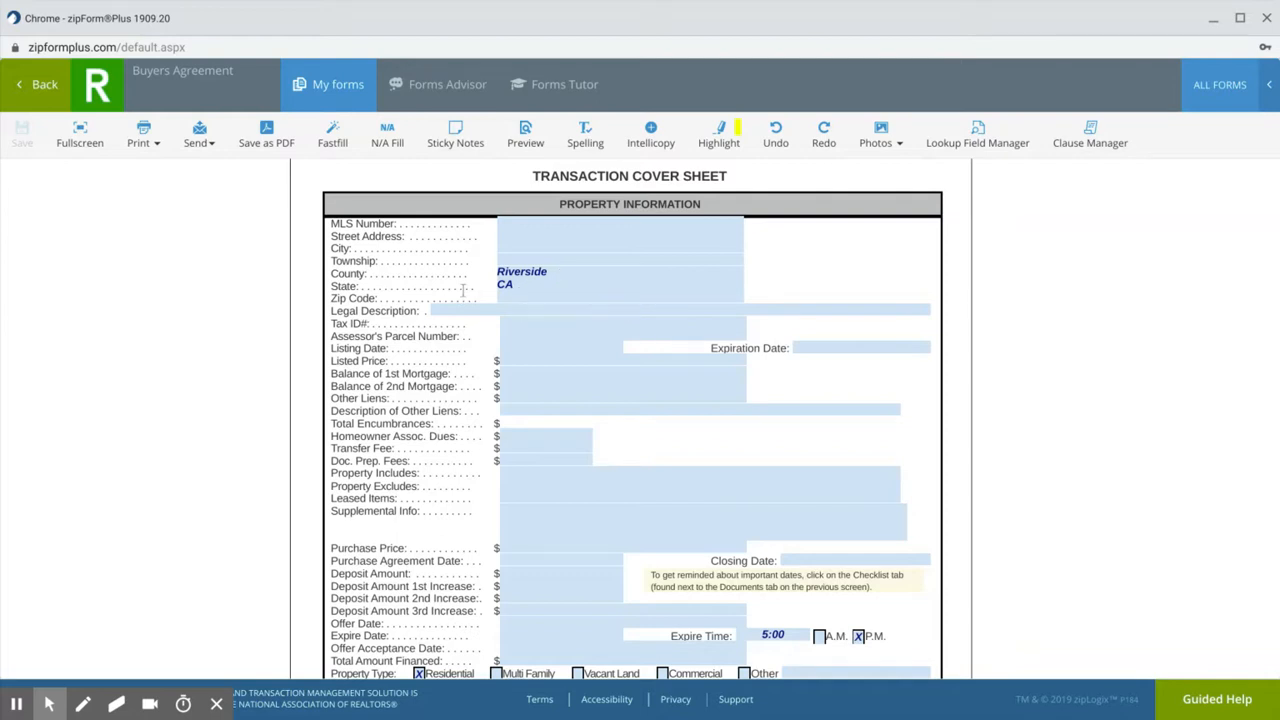
pyautogui.scroll(-1, 463, 290)
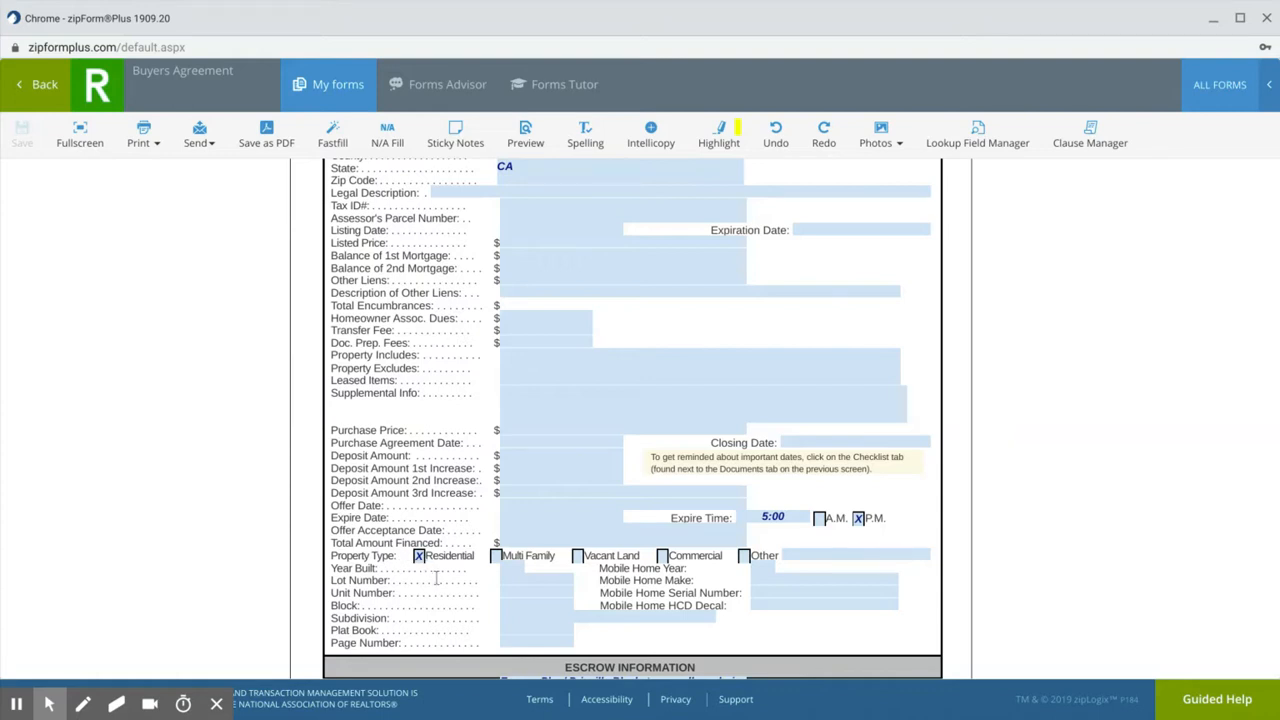
pyautogui.scroll(-1, 632, 419)
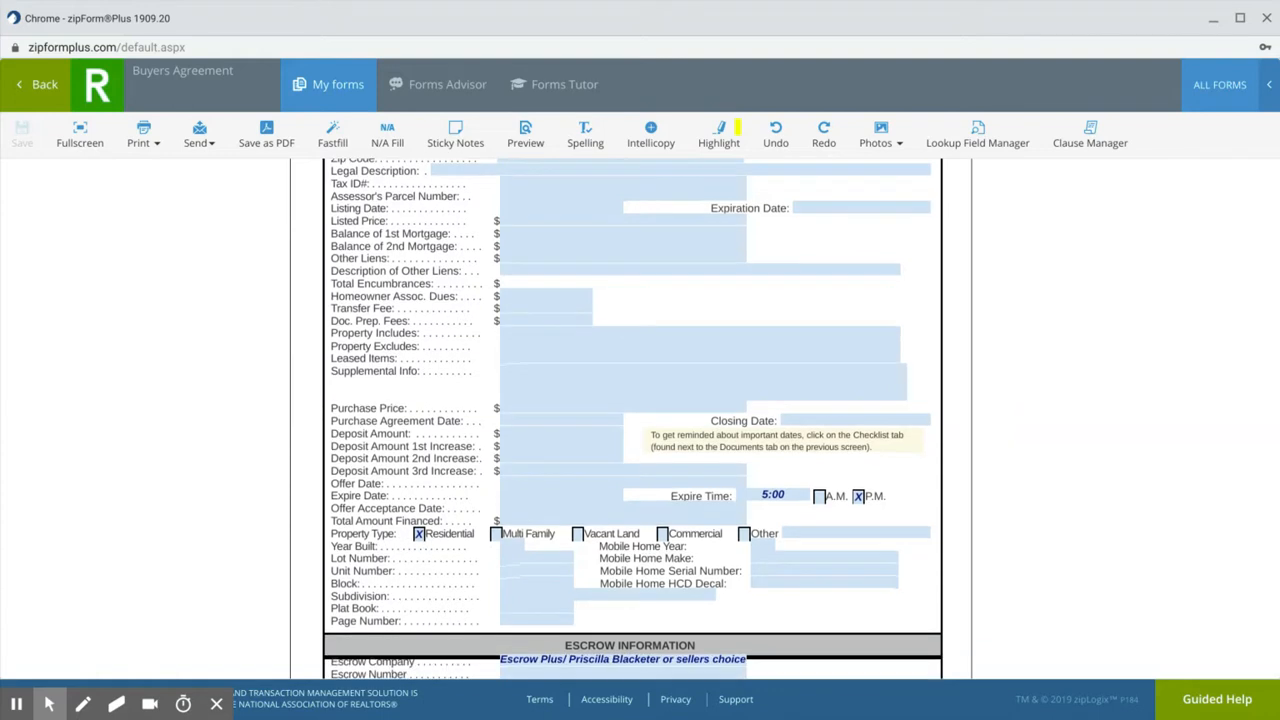
pyautogui.scroll(-2, 632, 419)
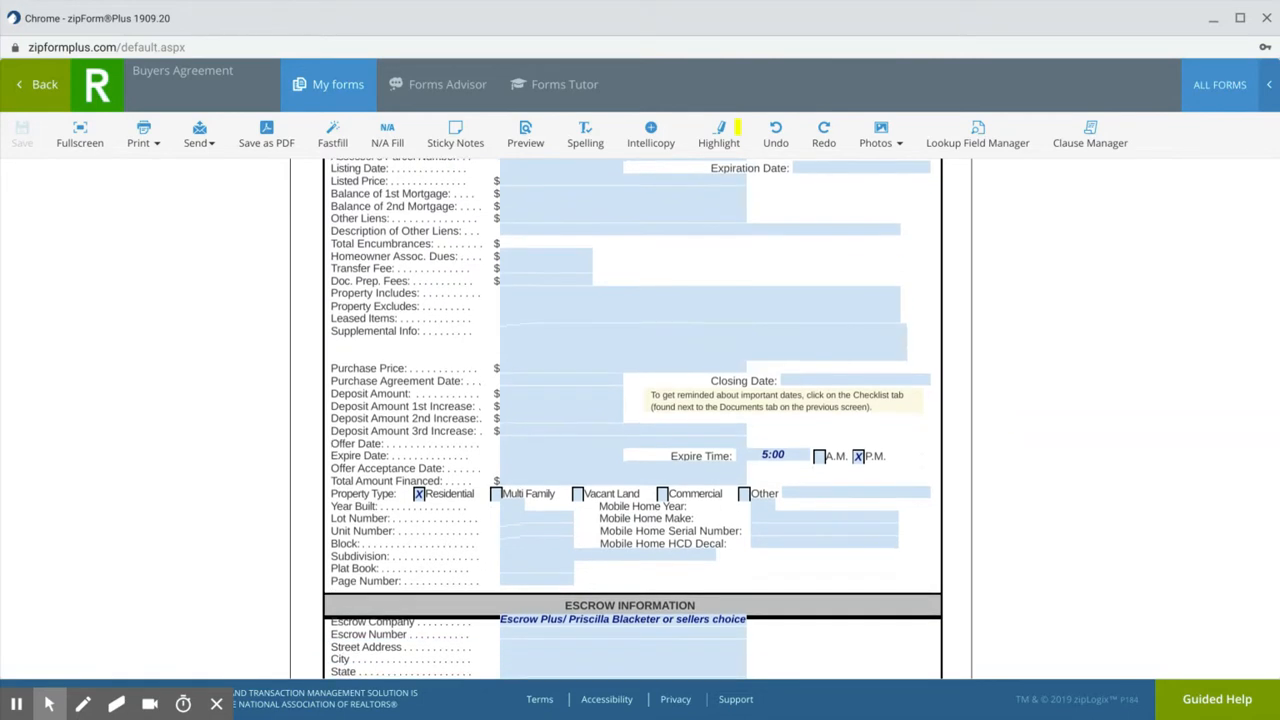
pyautogui.scroll(-1, 632, 419)
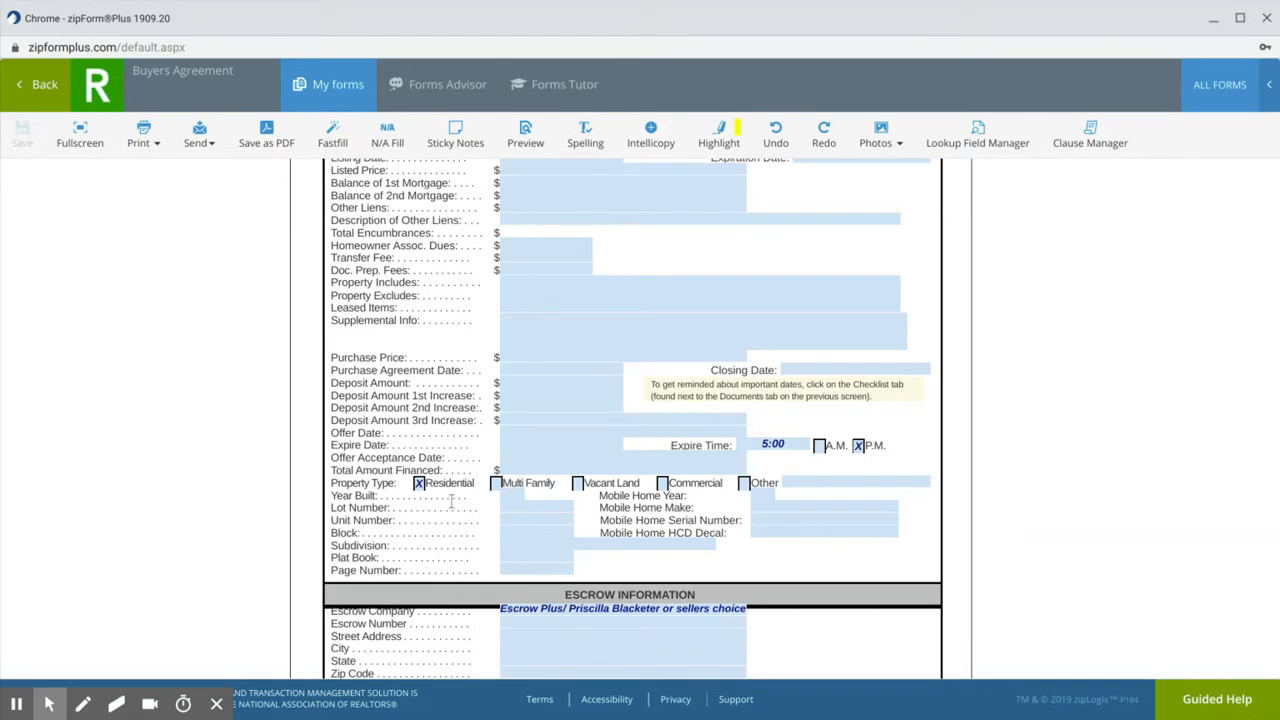
pyautogui.scroll(-1, 450, 505)
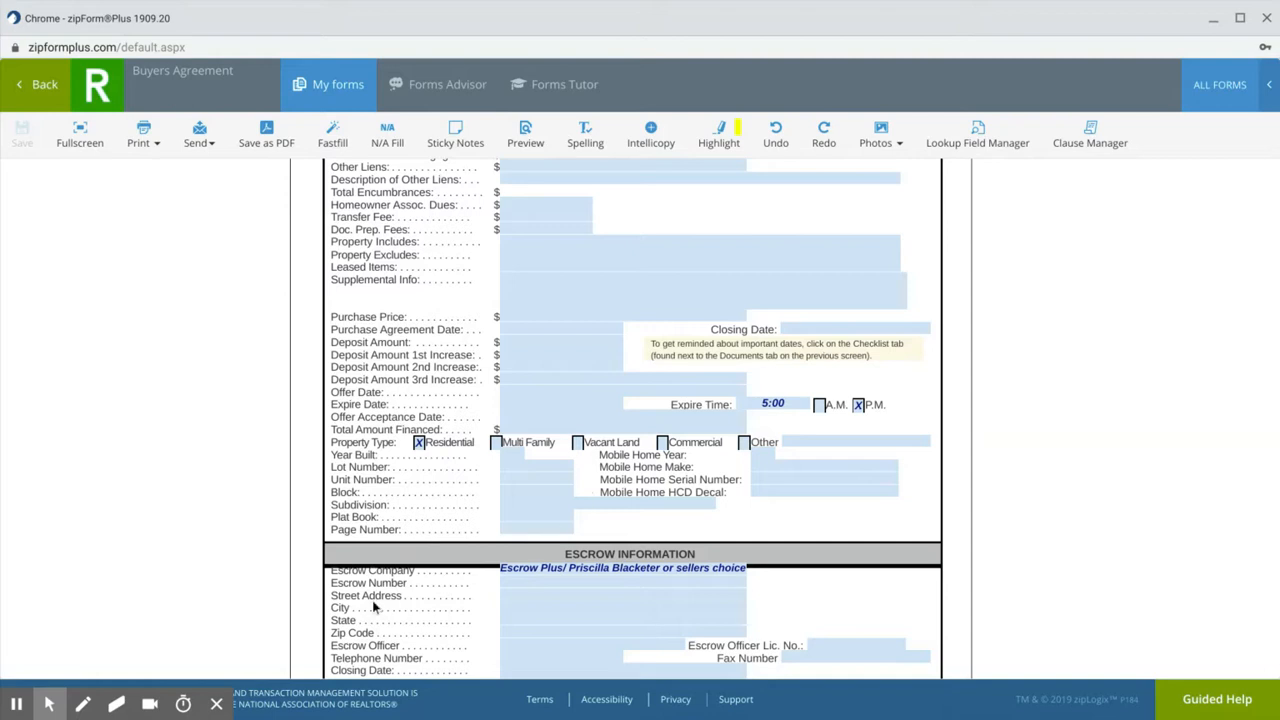
pyautogui.scroll(-1, 476, 500)
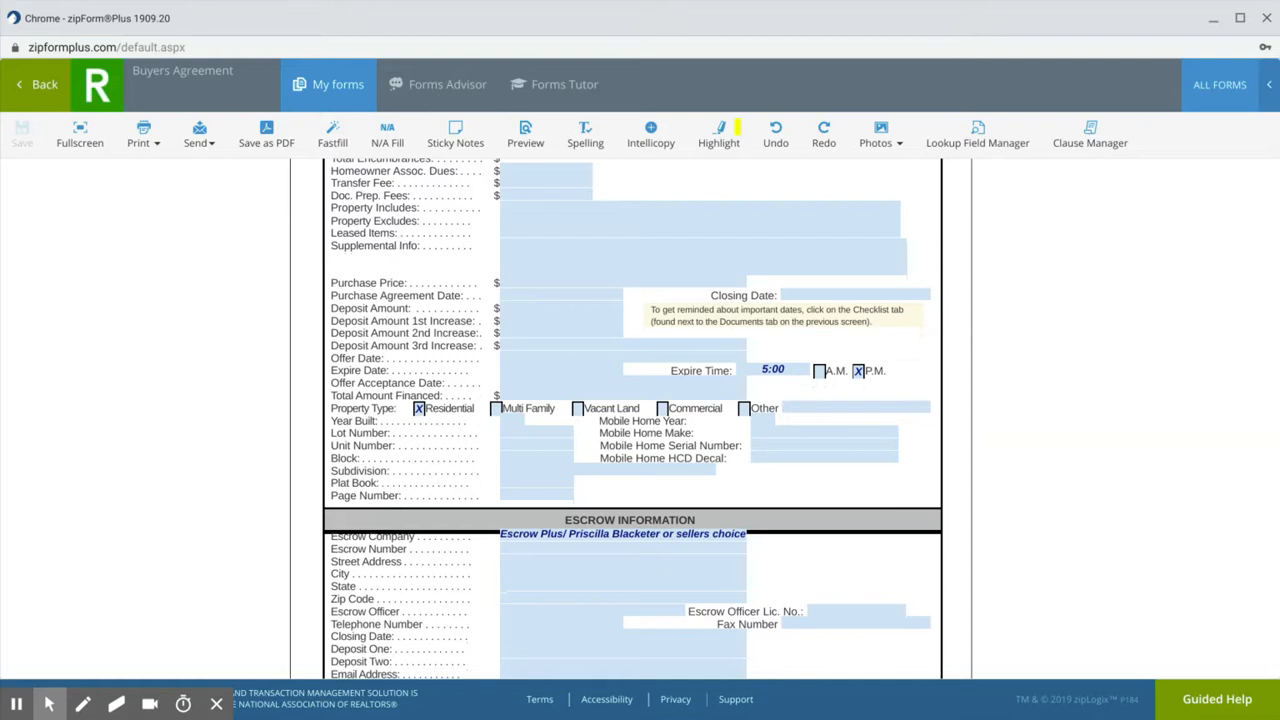
pyautogui.scroll(-3, 633, 419)
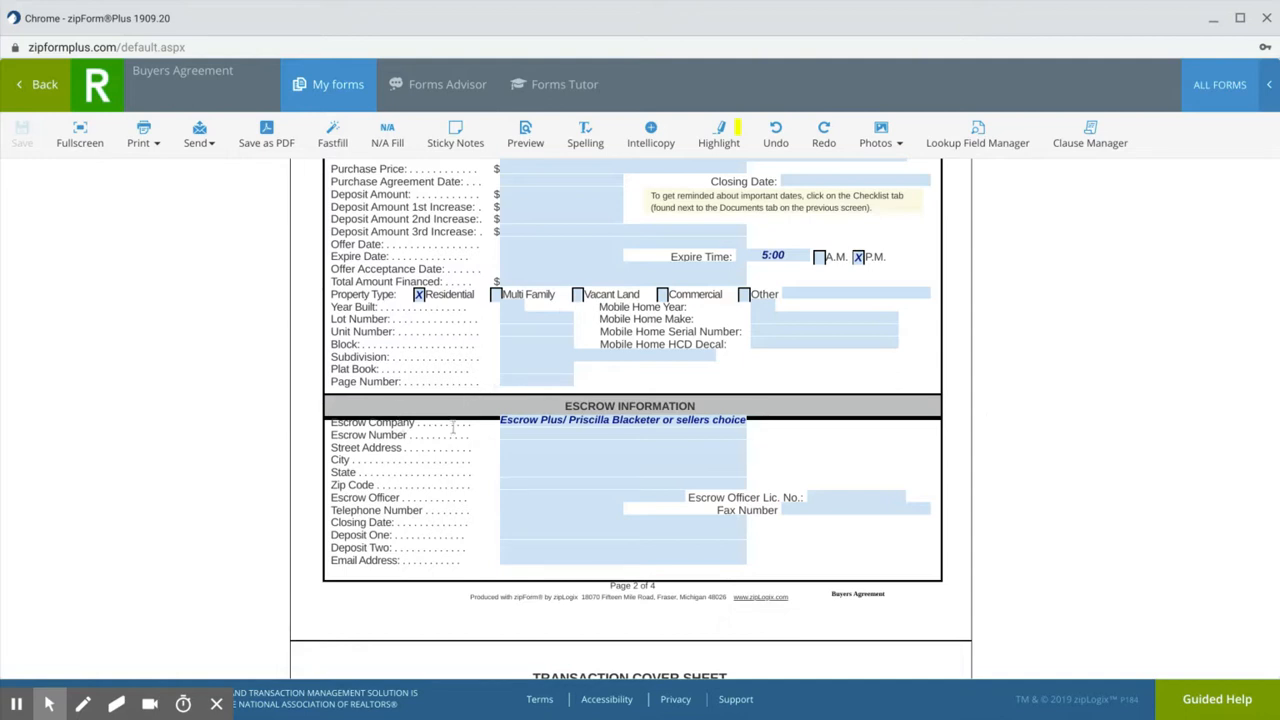
pyautogui.scroll(-2, 782, 439)
pyautogui.scroll(-6, 782, 439)
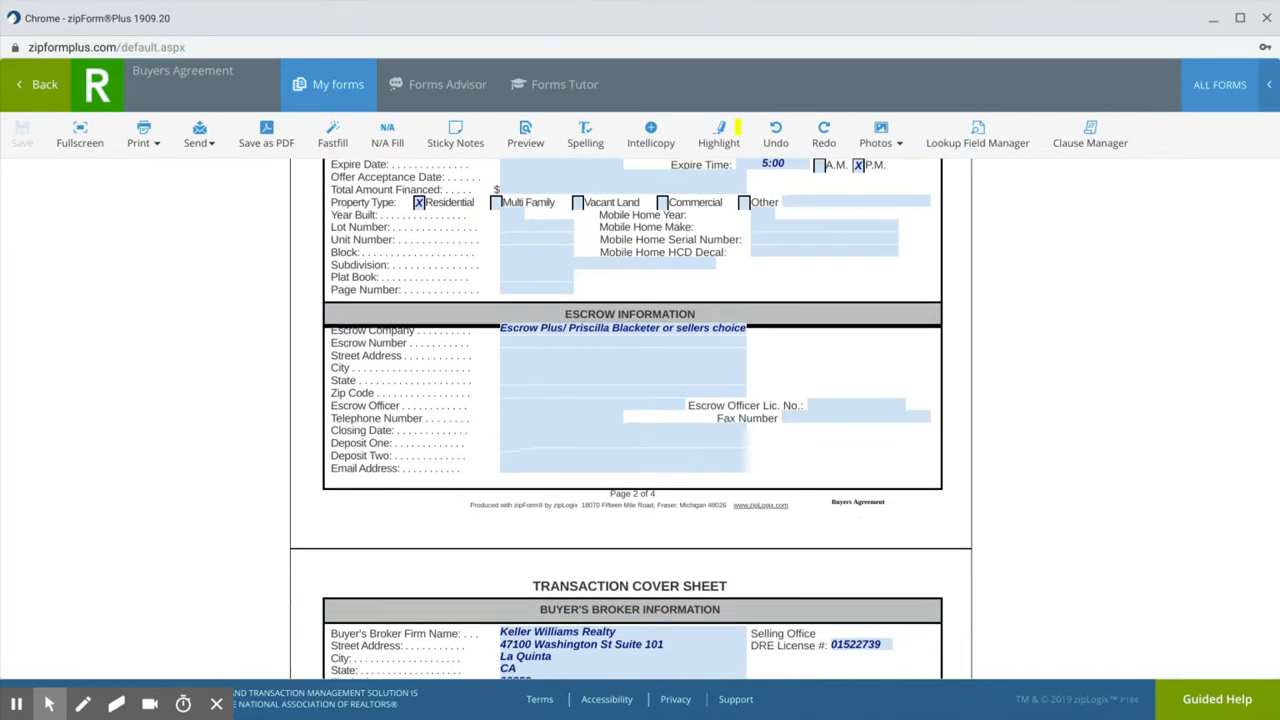
# Examine the Transaction Cover Sheet's broker, lender, appraisal and title sections, continuing to the pest control and disclosure information on page 4
pyautogui.scroll(-7, 631, 419)
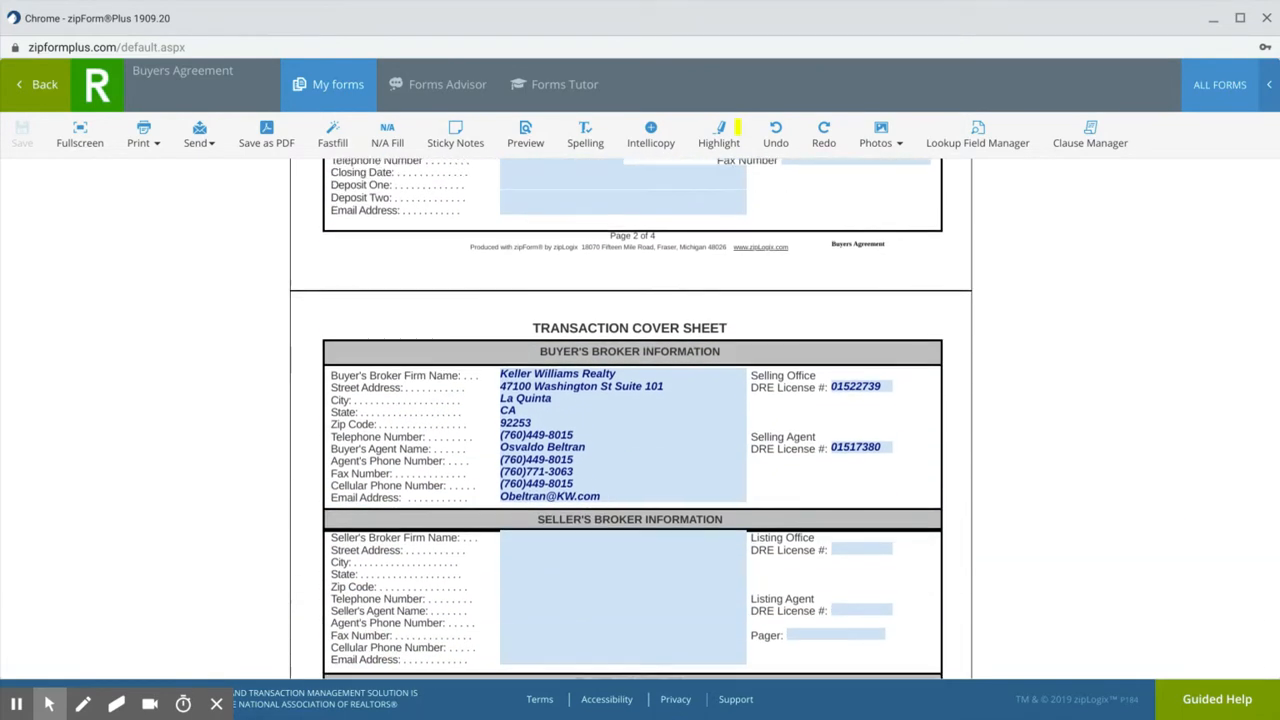
pyautogui.scroll(-1, 631, 426)
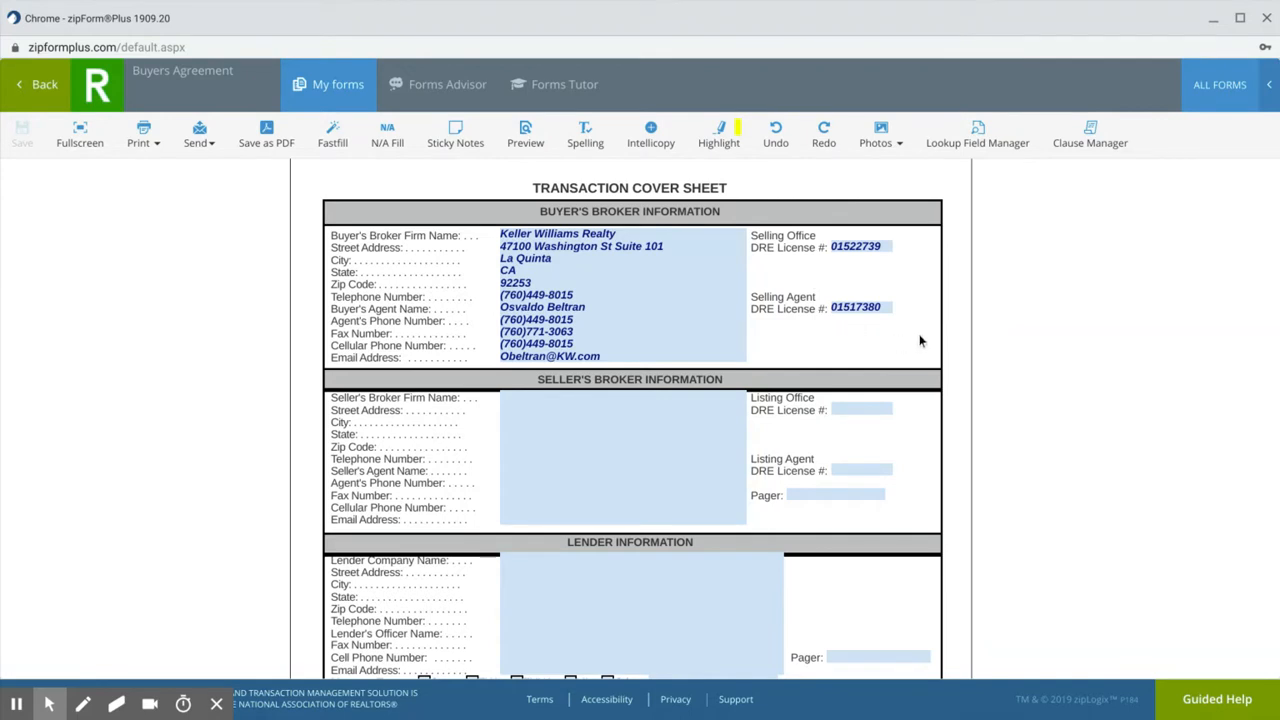
pyautogui.scroll(-2, 920, 341)
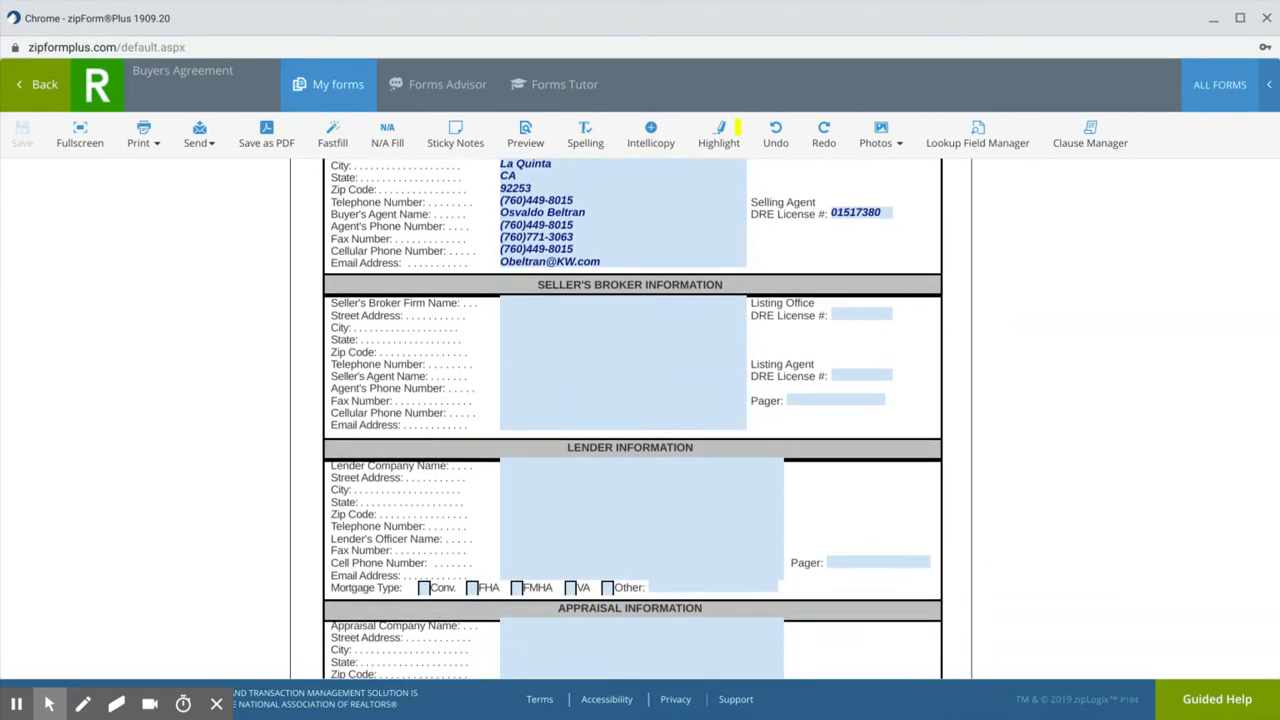
pyautogui.scroll(-6, 632, 420)
pyautogui.scroll(-1, 625, 413)
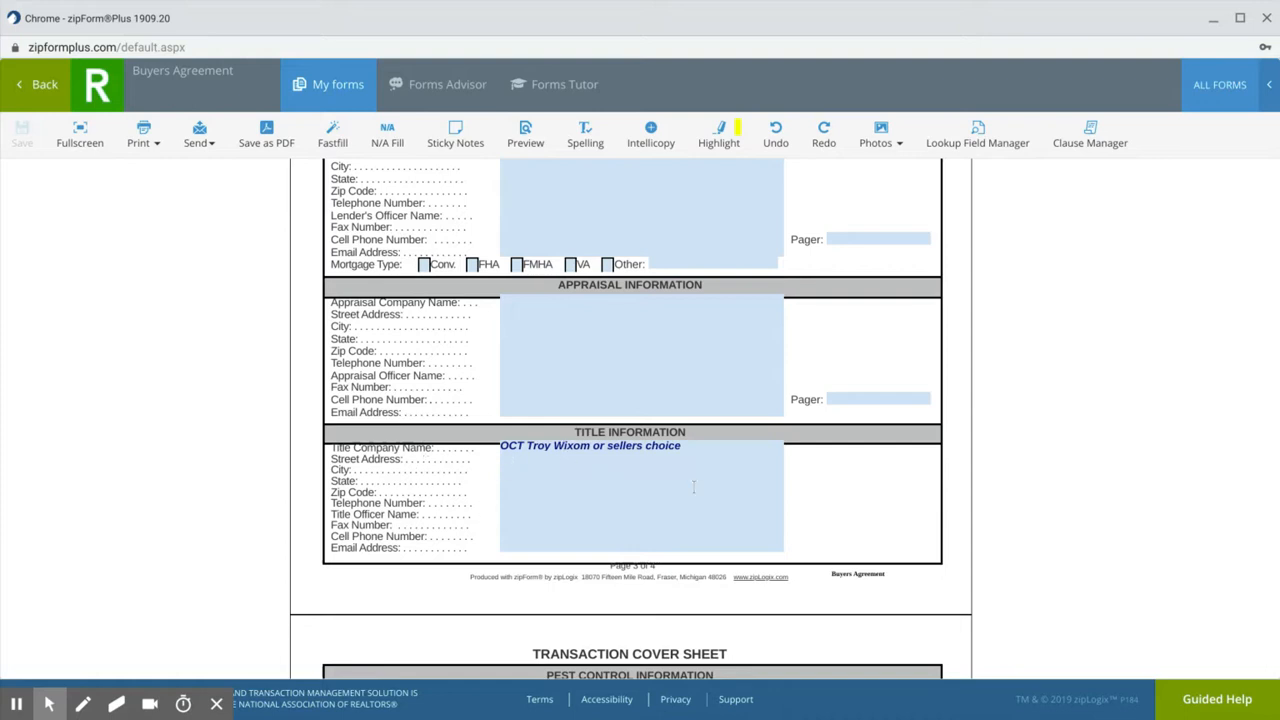
pyautogui.scroll(-3, 862, 491)
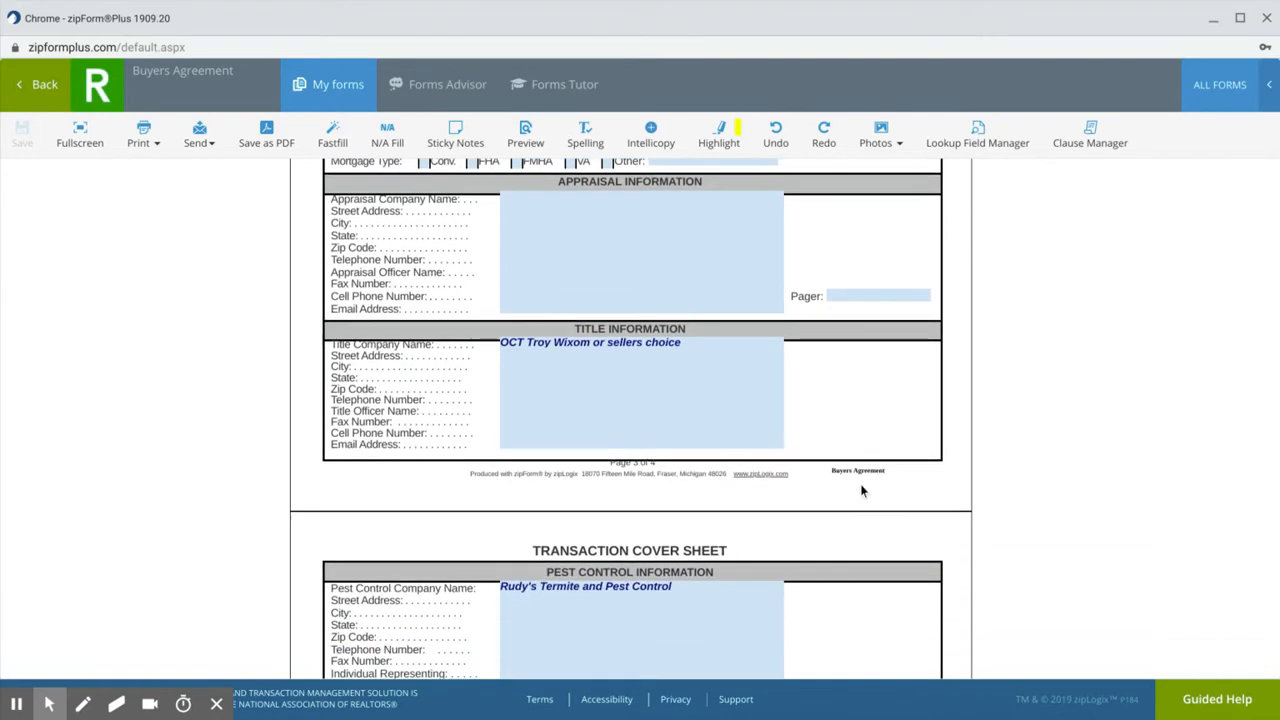
pyautogui.scroll(-1, 617, 398)
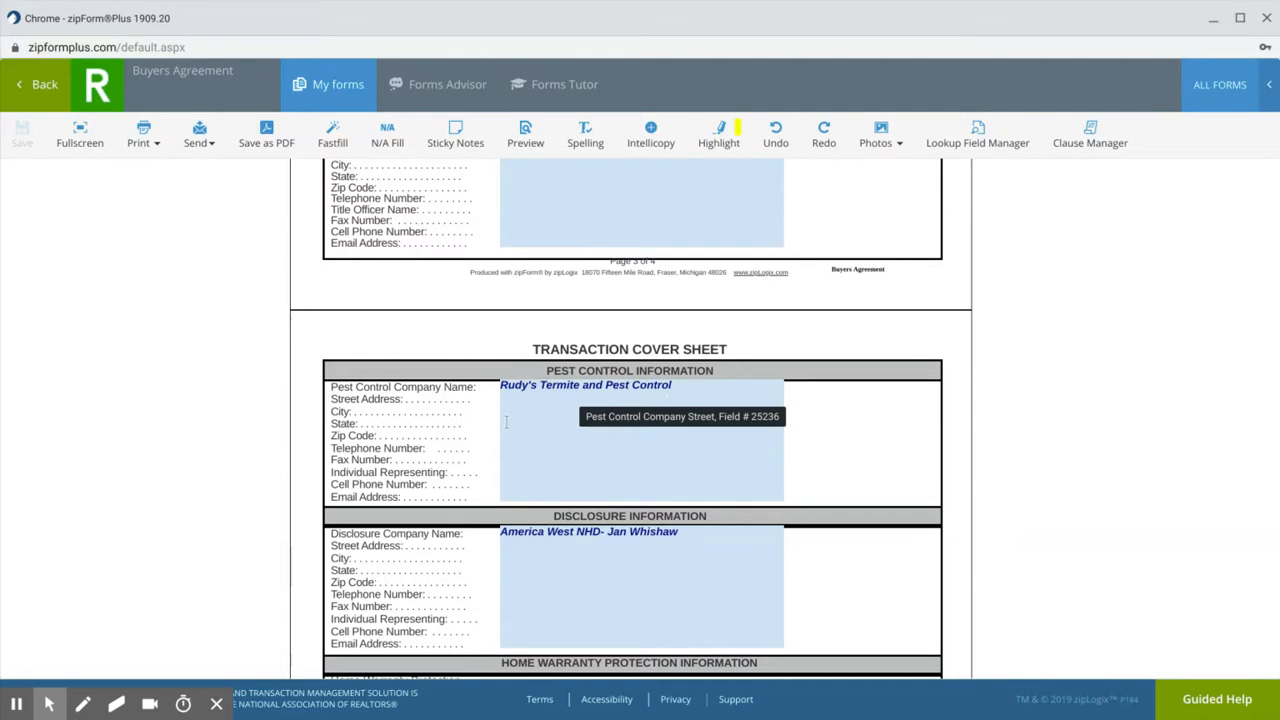
pyautogui.scroll(-1, 474, 449)
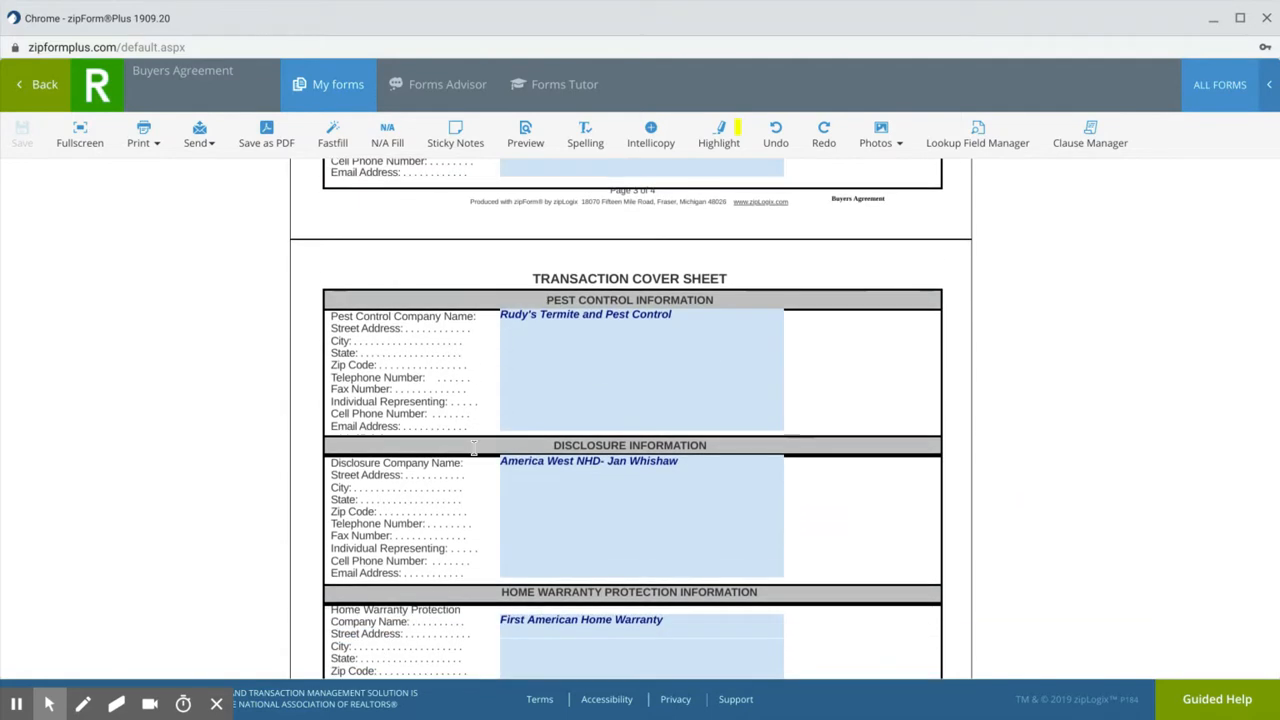
pyautogui.scroll(-1, 474, 449)
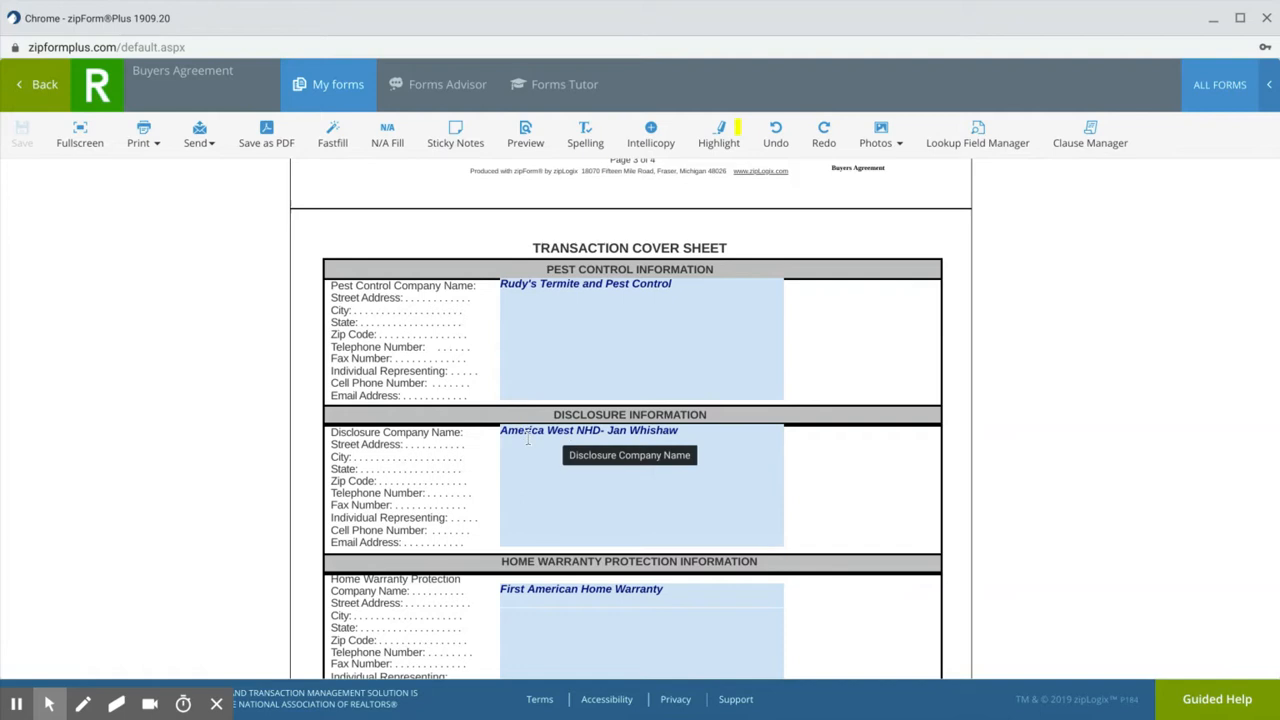
# Change the Disclosure Company Name to MyNHD, keeping the representative's name and adding "or sellers choice" after it
pyautogui.click(699, 432)
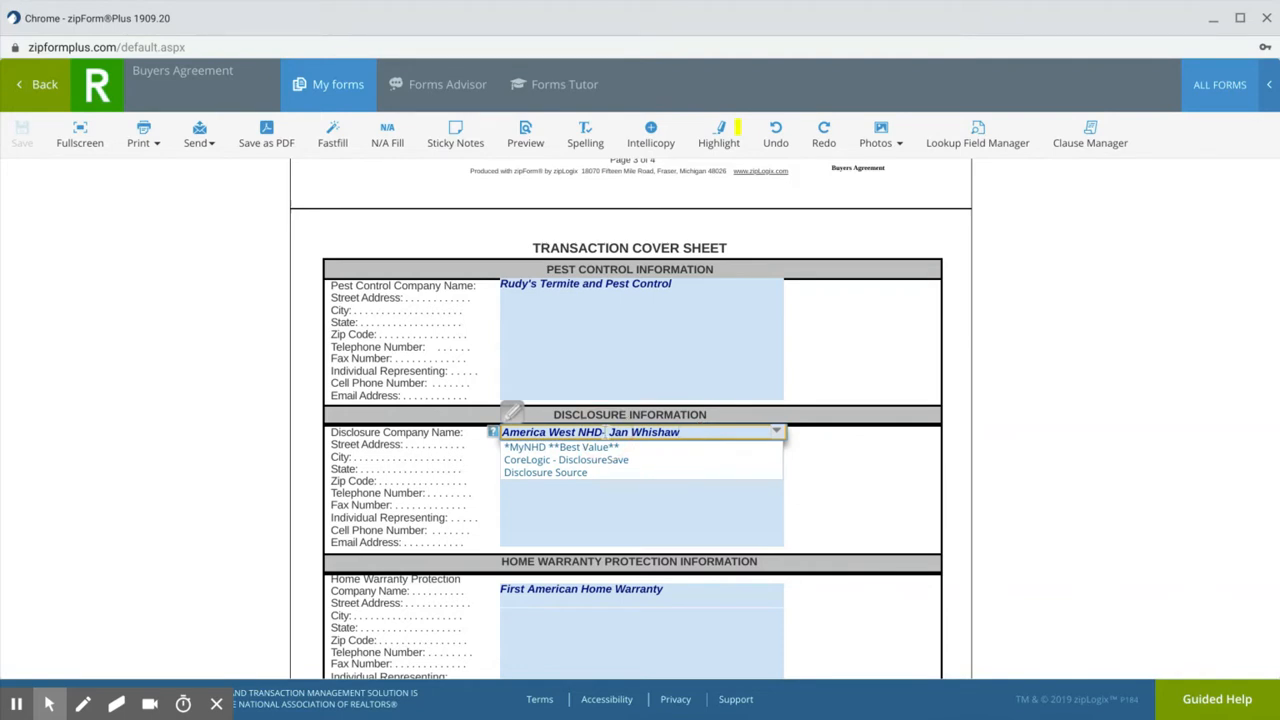
pyautogui.press('BackSpace')
pyautogui.press('BackSpace')
pyautogui.press('BackSpace')
pyautogui.press('BackSpace')
pyautogui.press('BackSpace')
pyautogui.press('BackSpace')
pyautogui.press('BackSpace')
pyautogui.press('BackSpace')
pyautogui.press('BackSpace')
pyautogui.press('BackSpace')
pyautogui.press('BackSpace')
pyautogui.press('BackSpace')
pyautogui.press('BackSpace')
pyautogui.press('BackSpace')
pyautogui.press('BackSpace')
pyautogui.press('BackSpace')
pyautogui.press('BackSpace')
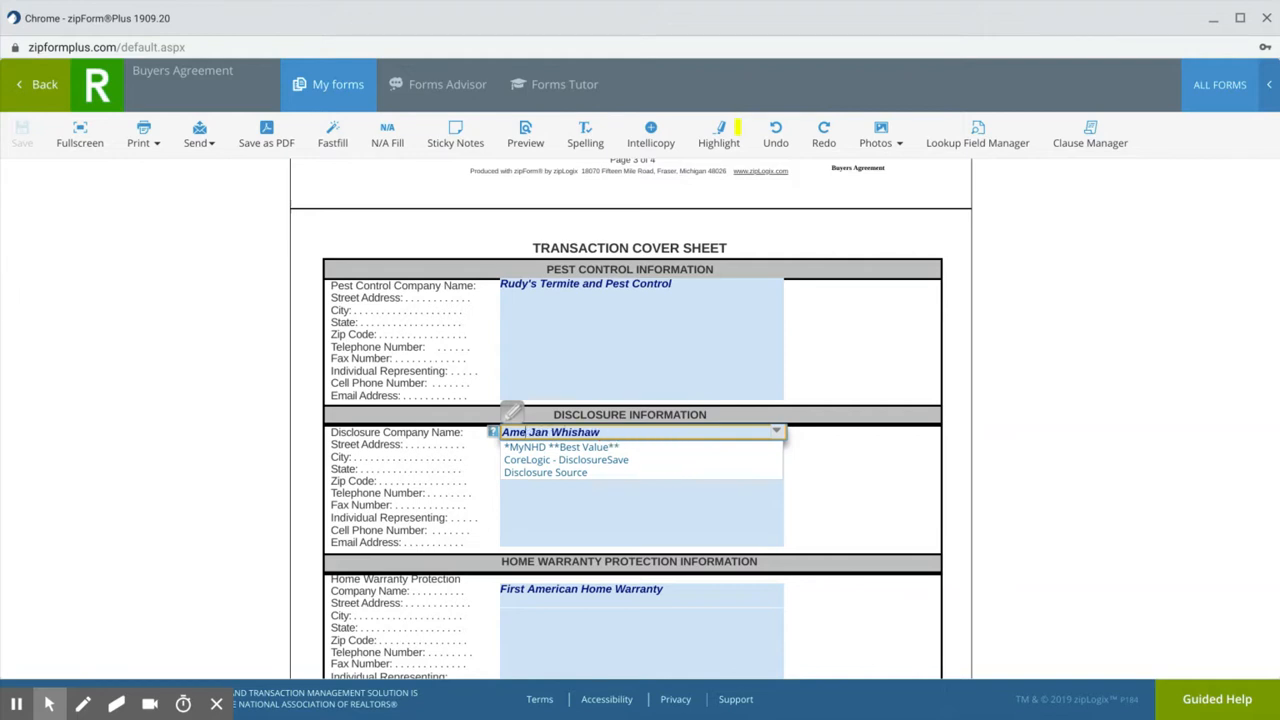
pyautogui.write('MyNHD')
pyautogui.click(666, 432)
pyautogui.write('or selle')
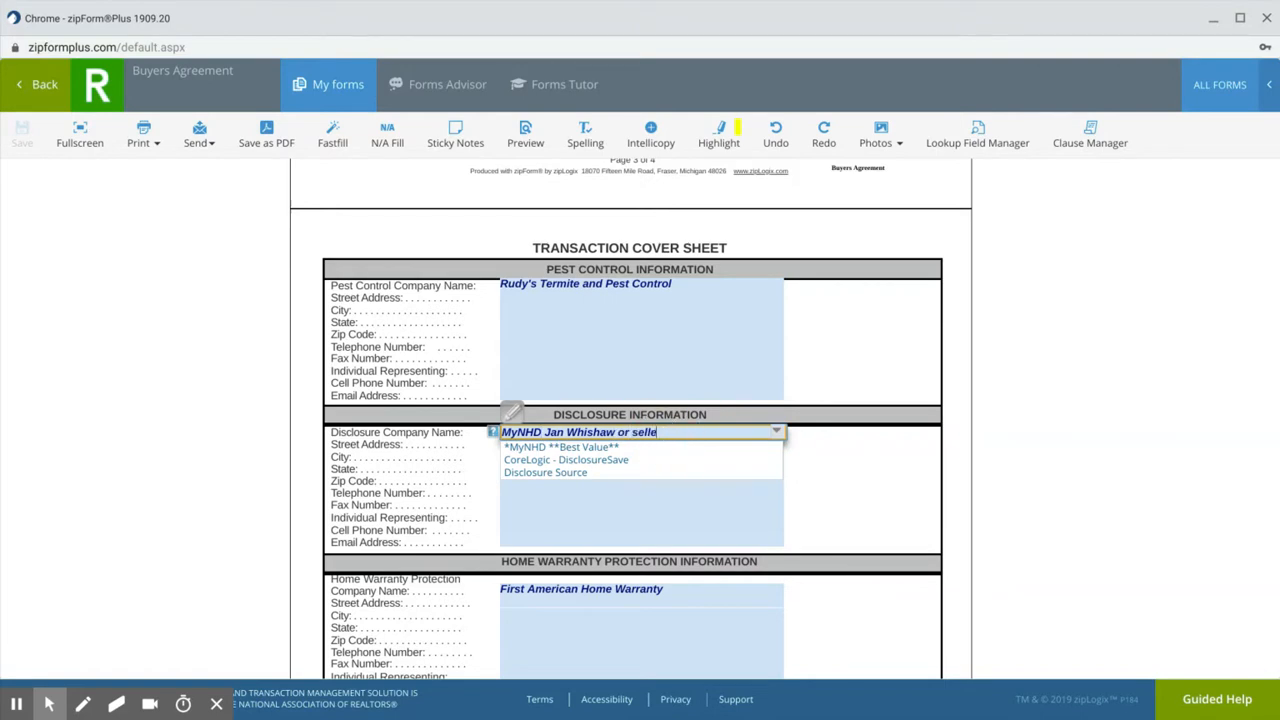
pyautogui.write('rs choice')
pyautogui.click(879, 481)
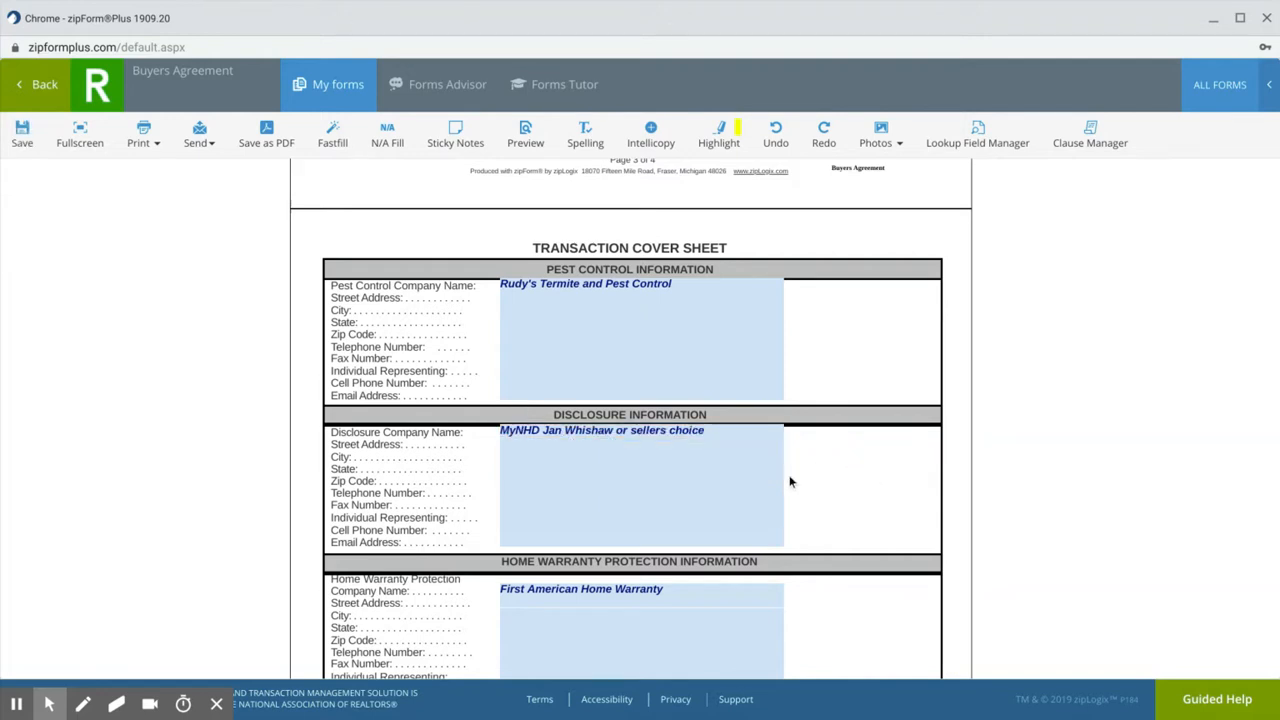
# Check the home warranty and homeowners association sections, save the Cover Sheet, and return to the Buyers Agreement template's documents
pyautogui.scroll(-2, 825, 519)
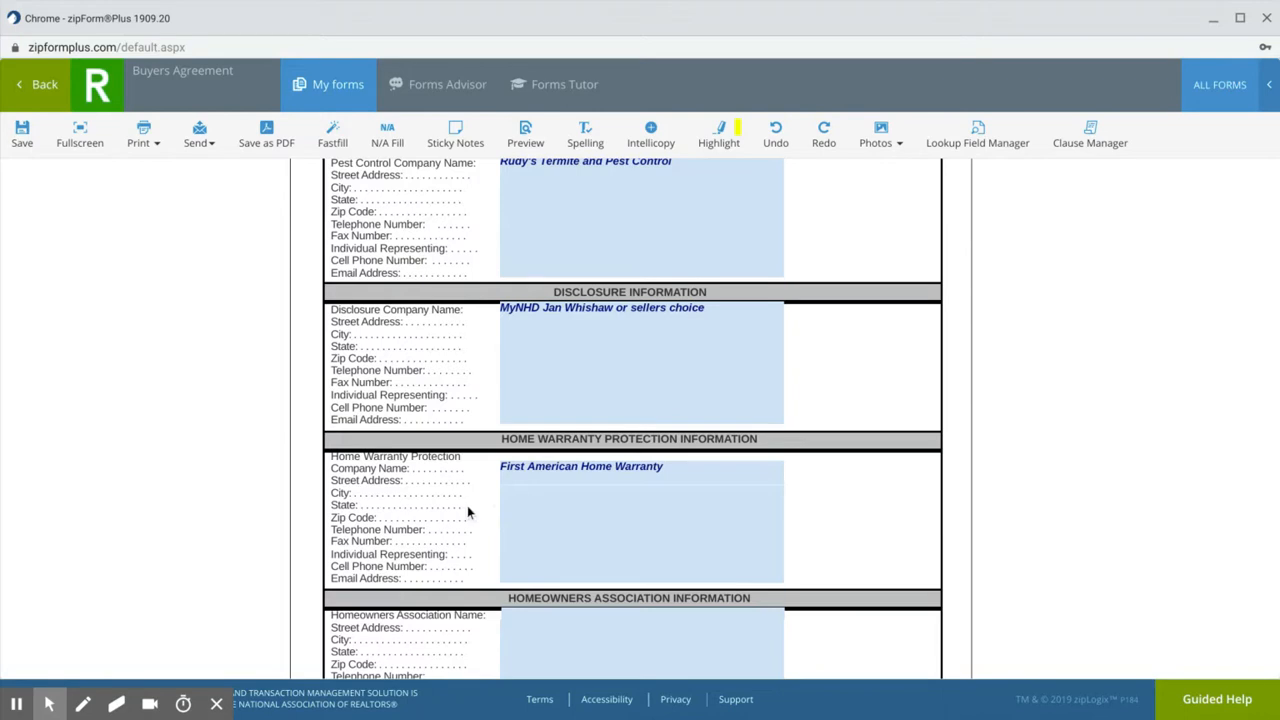
pyautogui.scroll(-5, 440, 490)
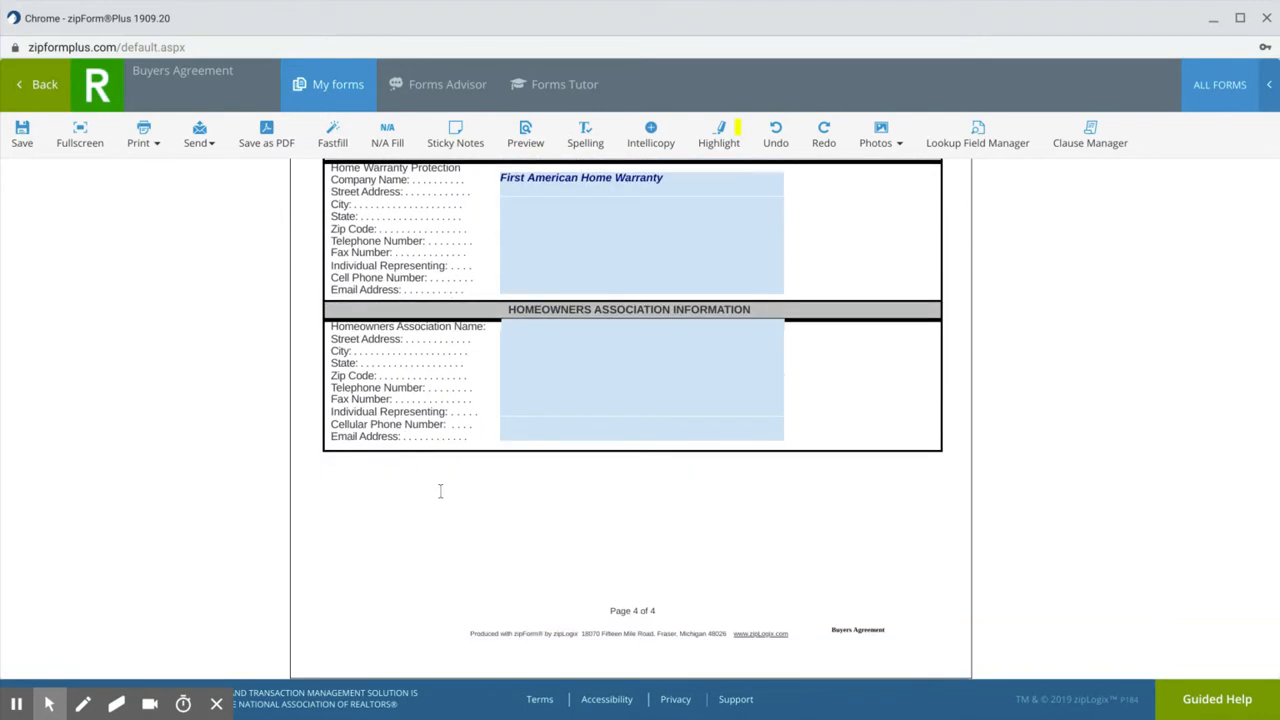
pyautogui.scroll(15, 440, 490)
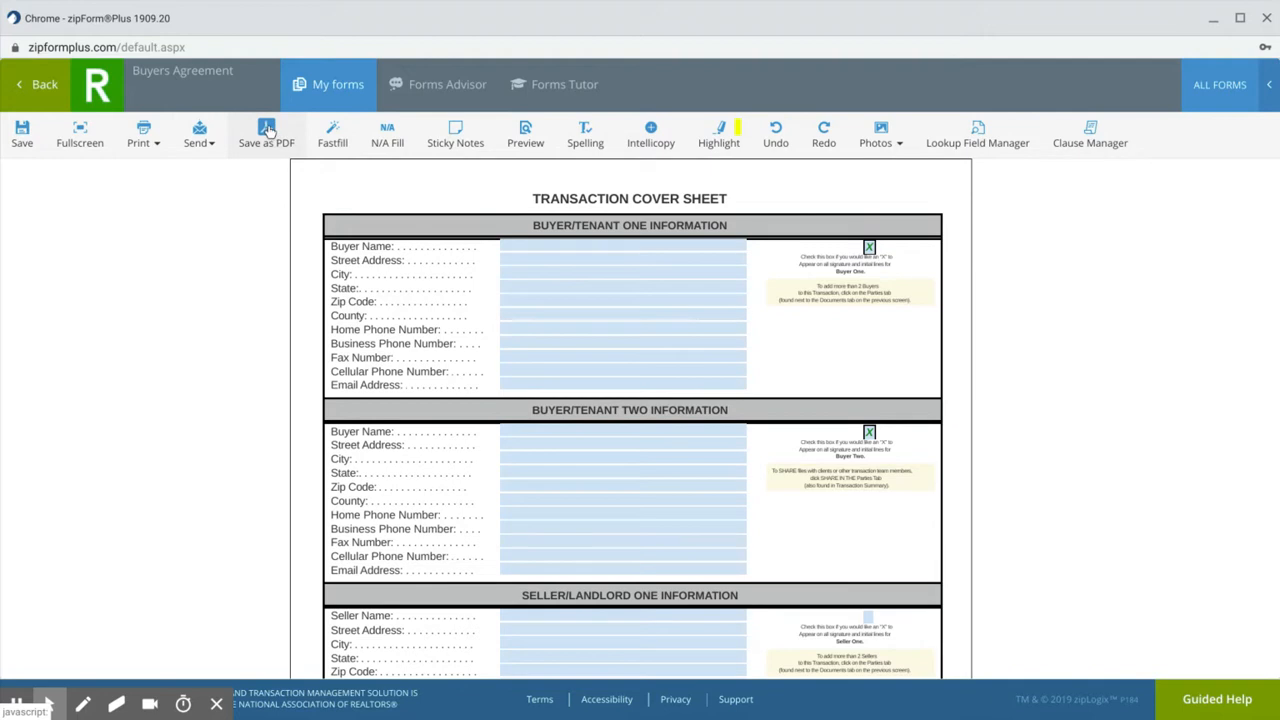
pyautogui.click(24, 136)
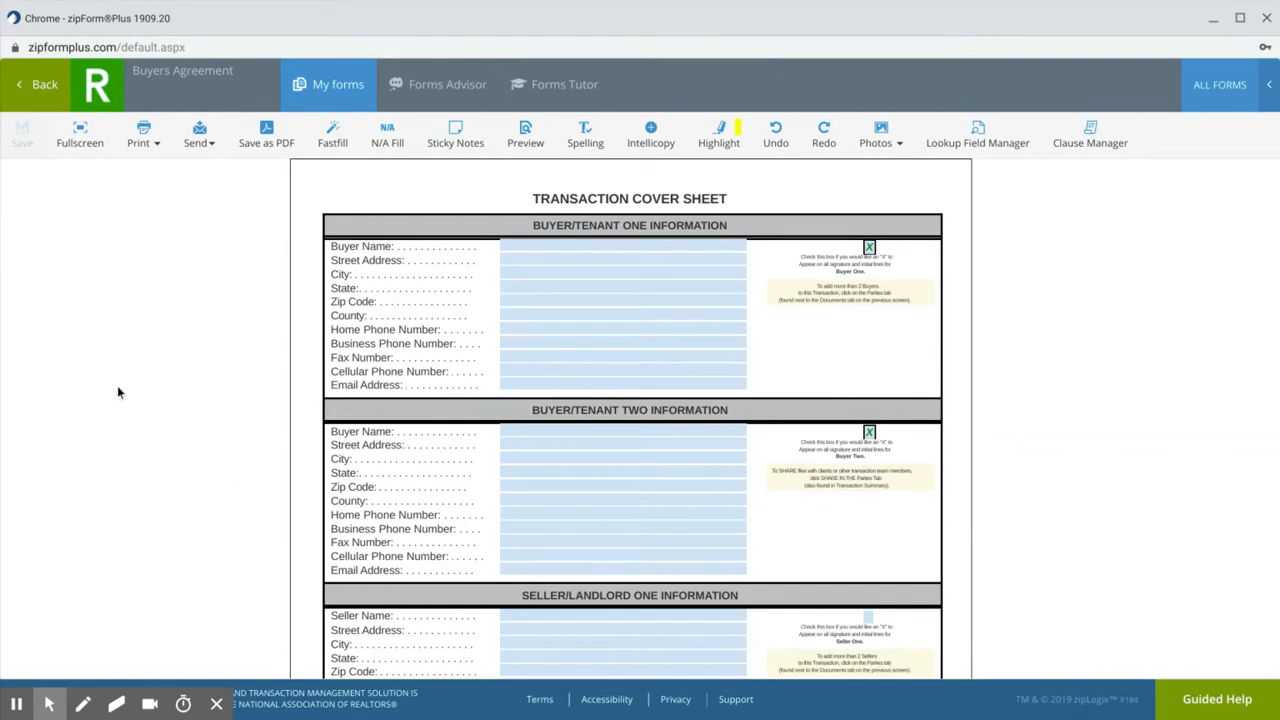
pyautogui.click(45, 86)
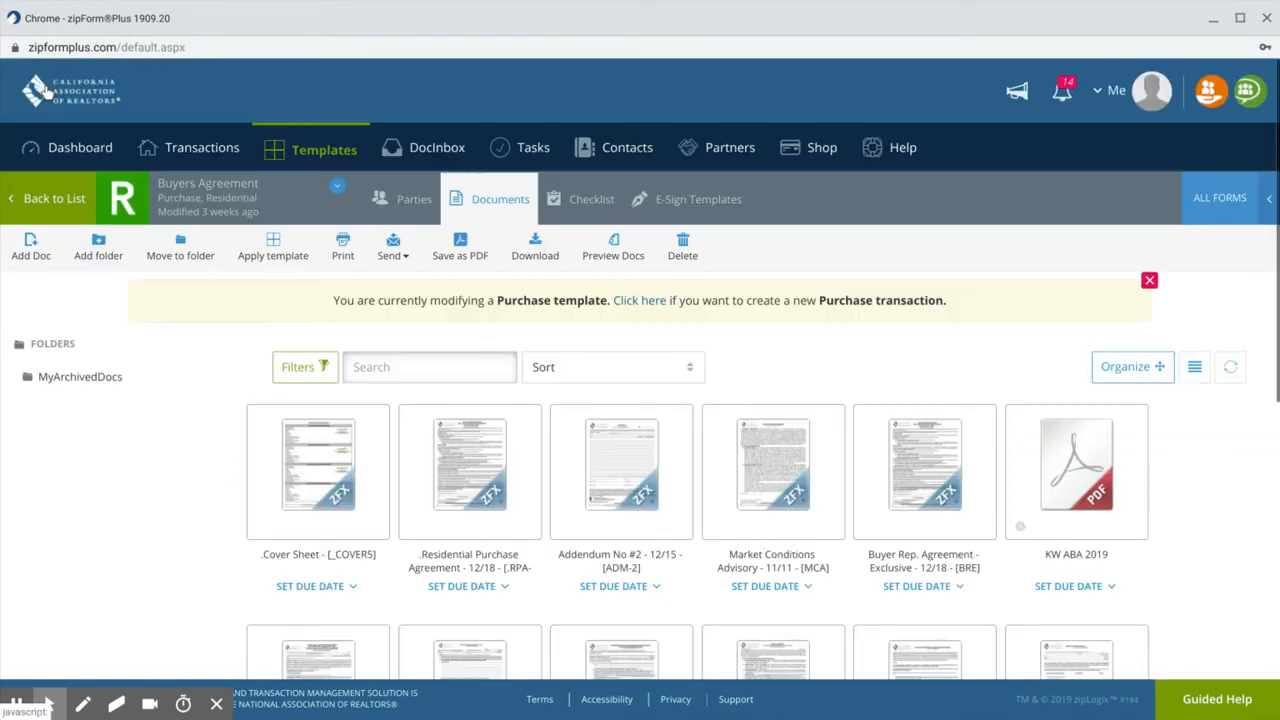
# Open the Residential Purchase Agreement and examine the prefilled agency relationship and PRBS disclosures, continuing to the offer and agency sections of RPA-CA page 1
pyautogui.click(472, 520)
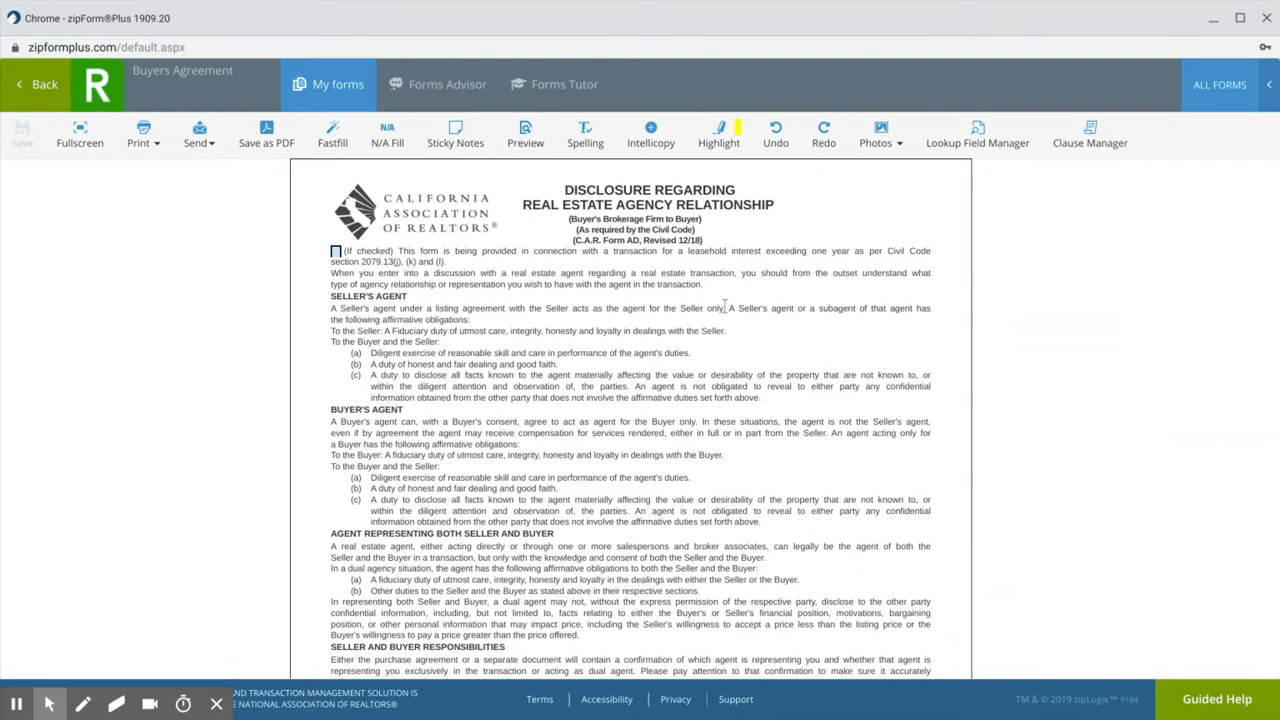
pyautogui.scroll(-3, 724, 308)
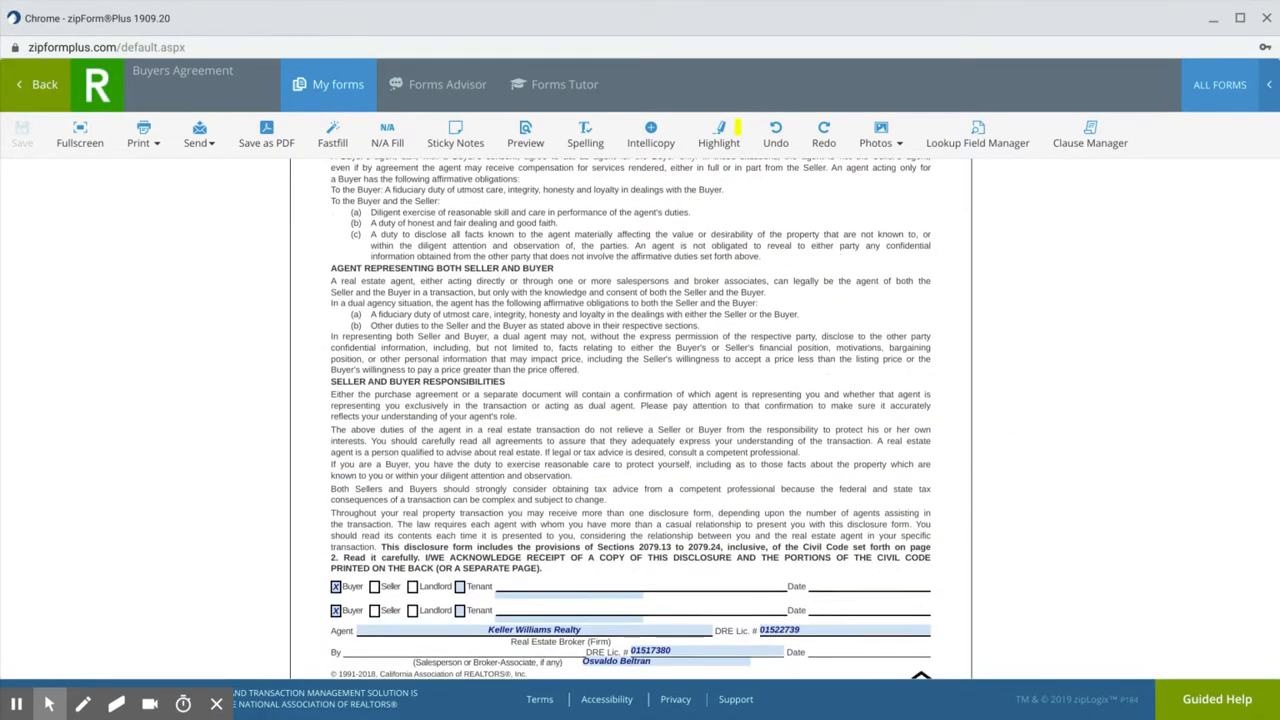
pyautogui.scroll(-1, 403, 456)
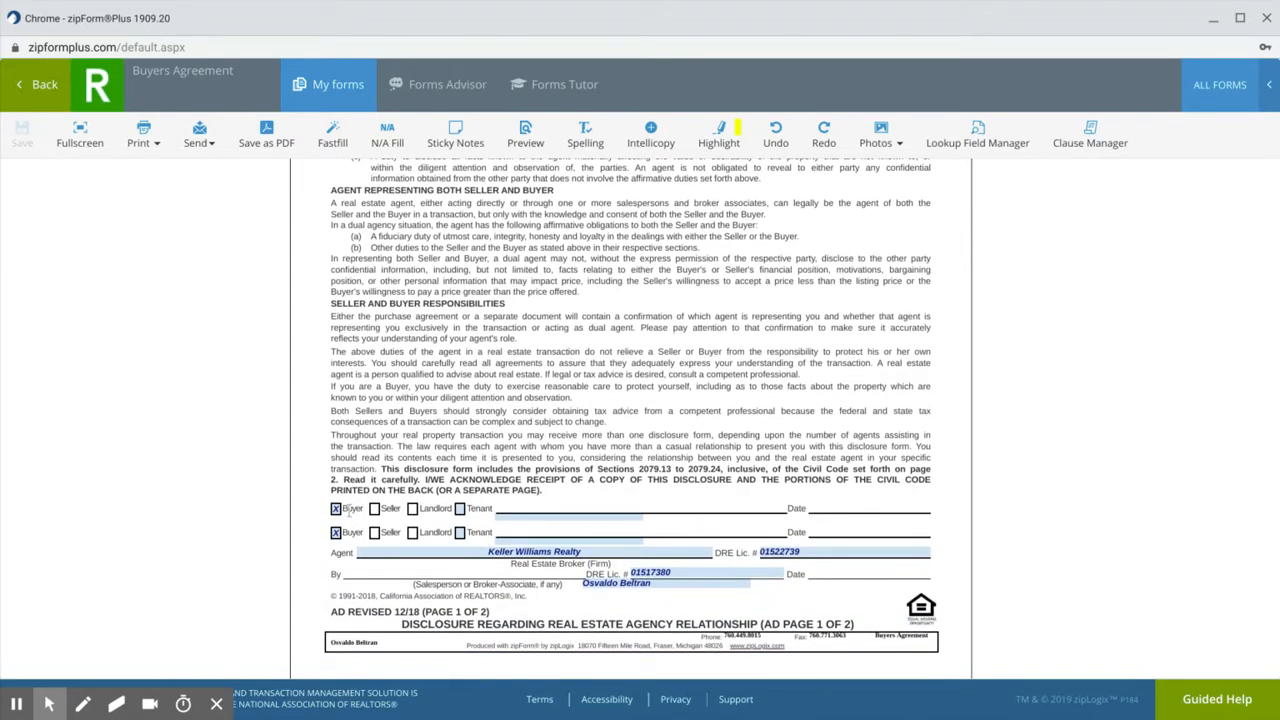
pyautogui.scroll(-2, 537, 424)
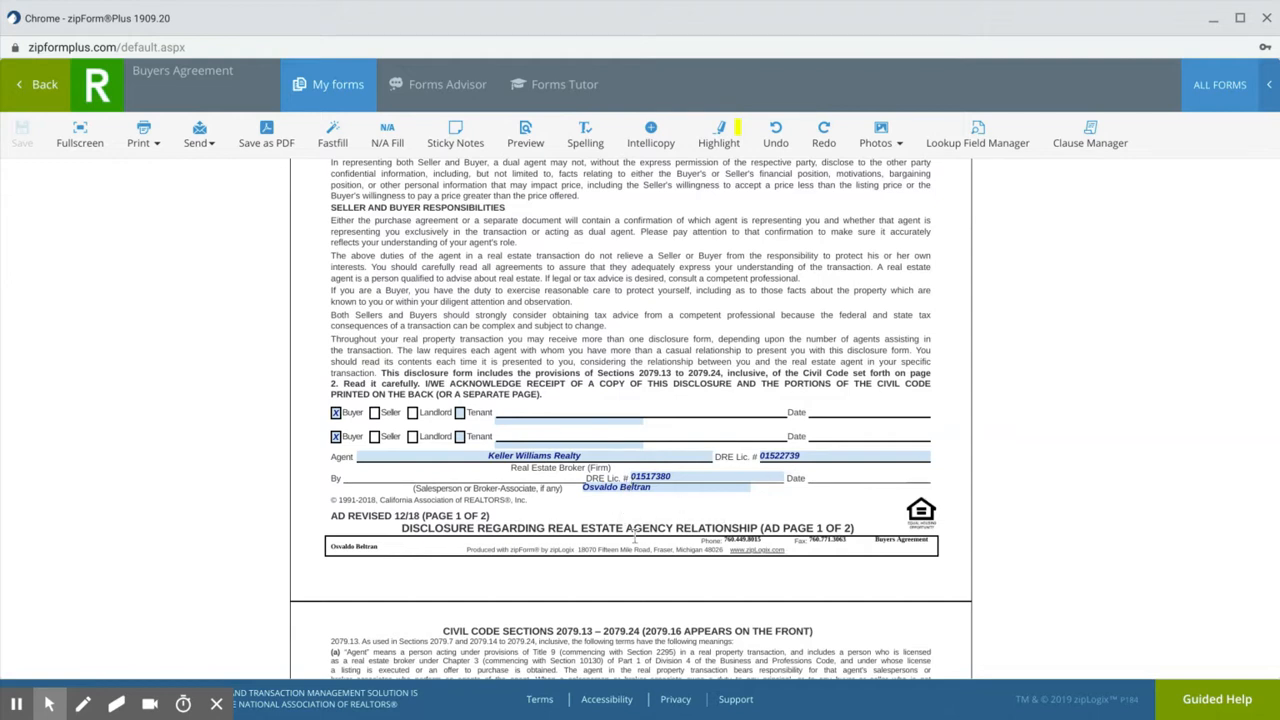
pyautogui.scroll(-10, 646, 511)
pyautogui.scroll(-5, 636, 545)
pyautogui.scroll(-6, 640, 555)
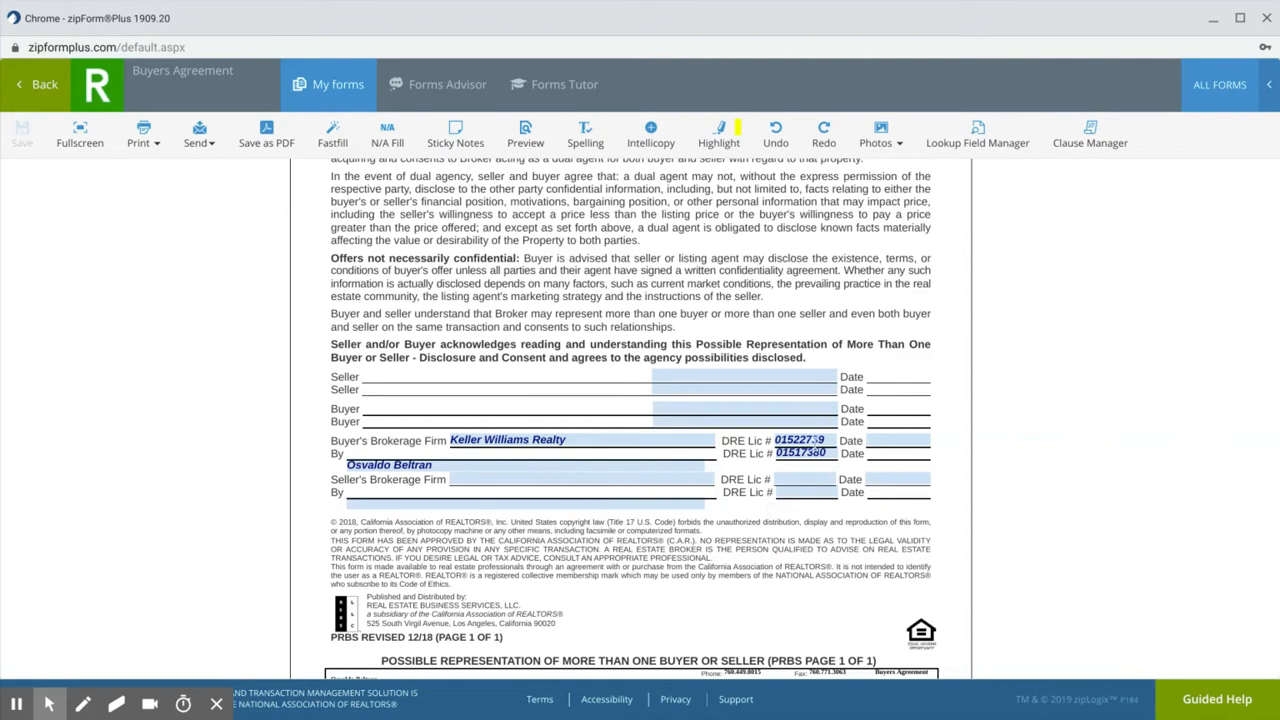
pyautogui.scroll(-8, 742, 567)
pyautogui.scroll(-8, 631, 417)
pyautogui.scroll(-3, 631, 417)
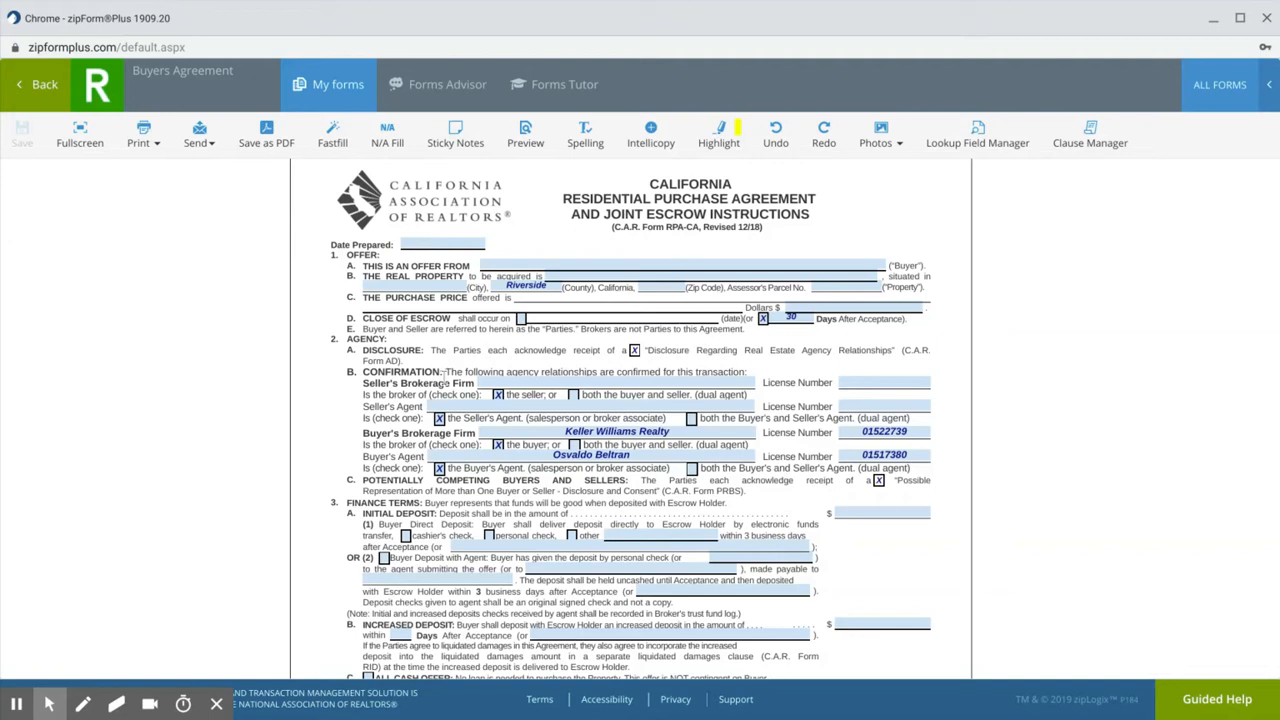
# In the Initial Deposit terms, check the "other" payment option under Buyer Direct Deposit and fill it with "buyer to choice"
pyautogui.scroll(-1, 404, 397)
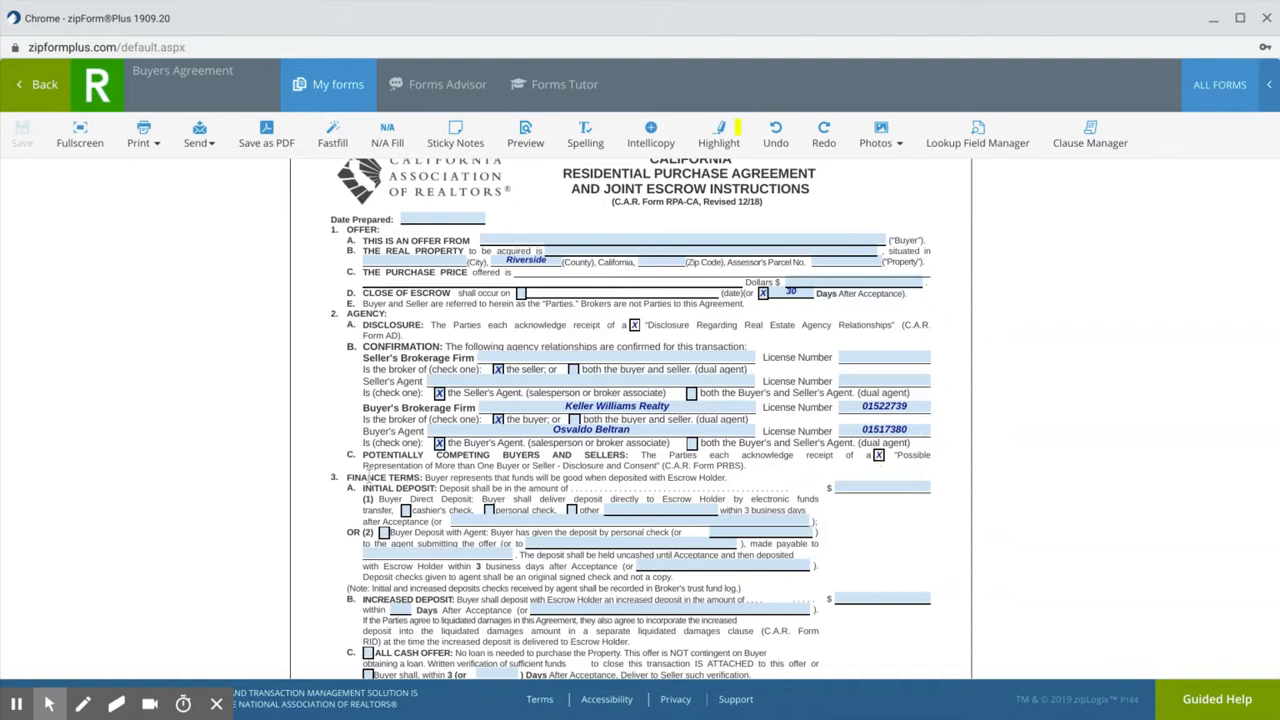
pyautogui.scroll(-1, 370, 497)
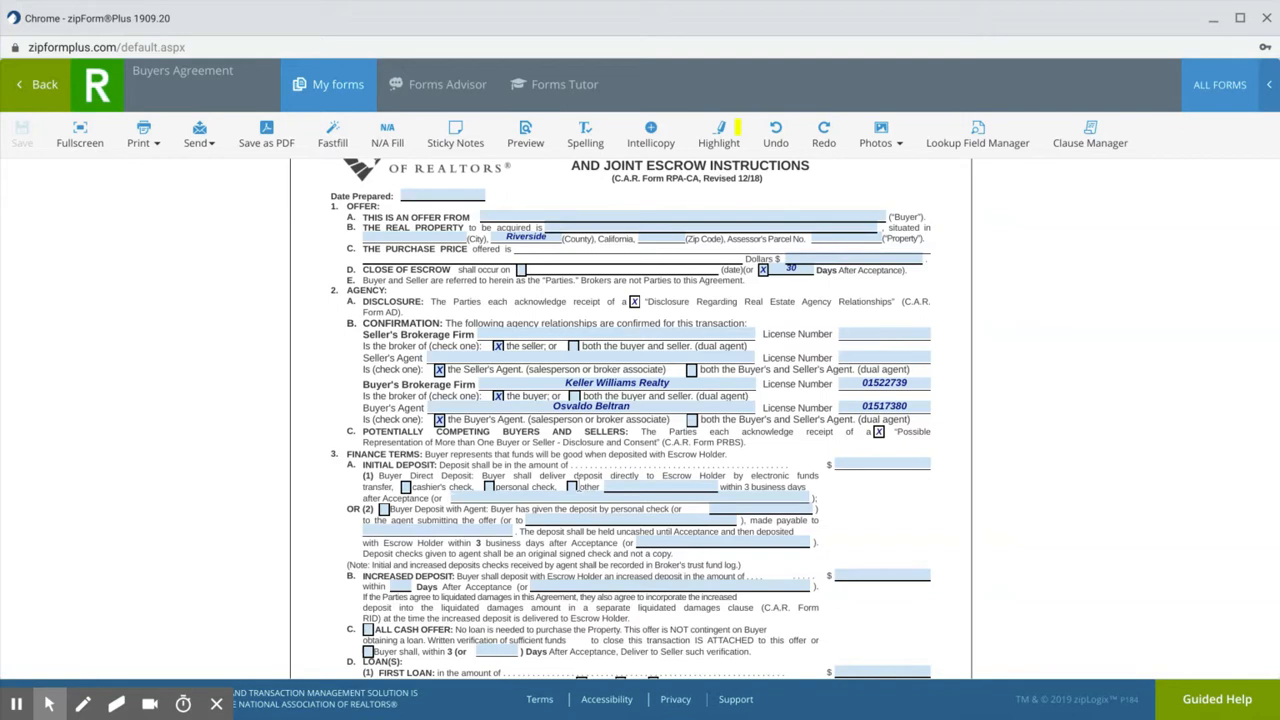
pyautogui.click(572, 487)
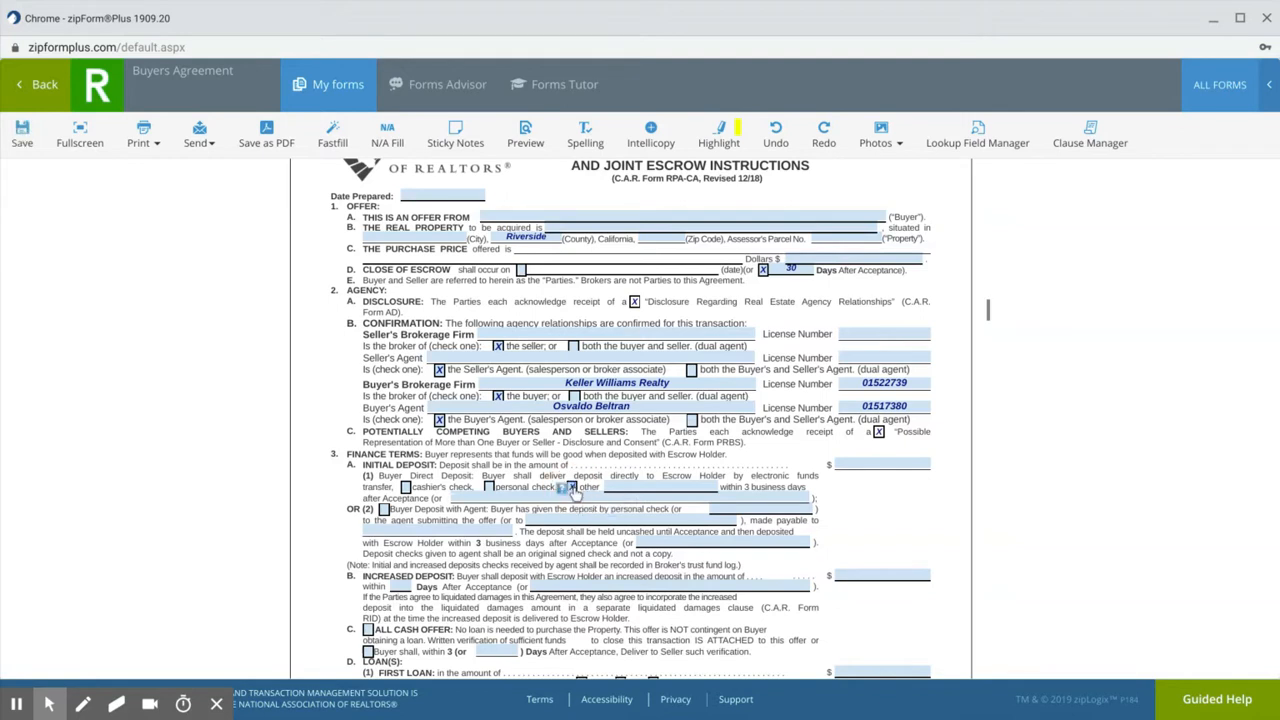
pyautogui.click(614, 486)
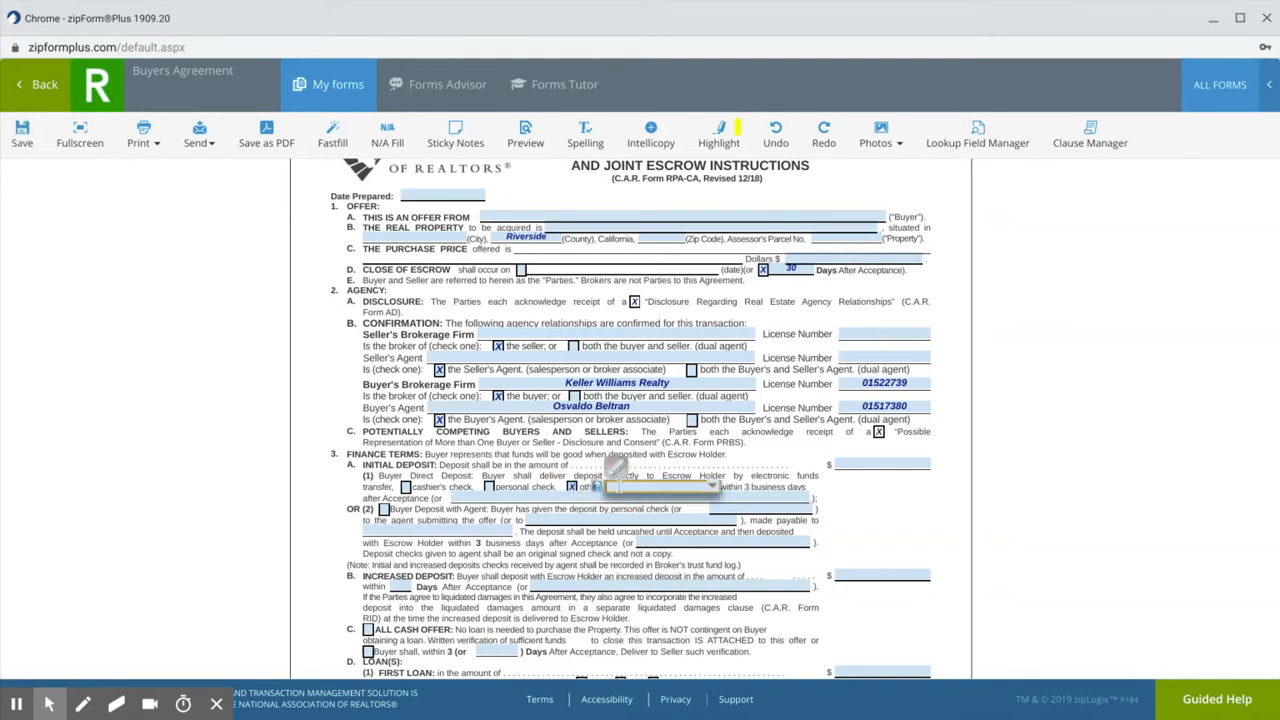
pyautogui.write('buyer t')
pyautogui.write('o decid')
pyautogui.write('oice')
pyautogui.click(522, 472)
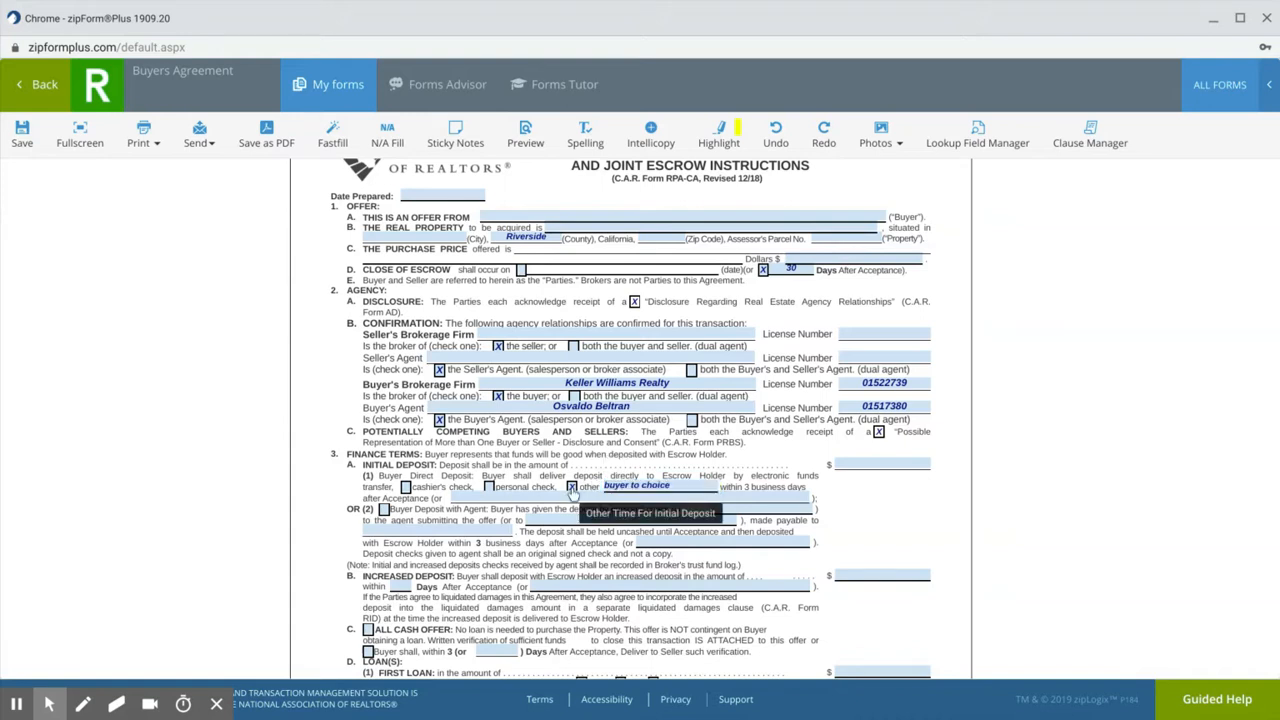
# Uncheck the "other" payment option in the Initial Deposit terms and clear its text
pyautogui.click(572, 488)
pyautogui.click(673, 495)
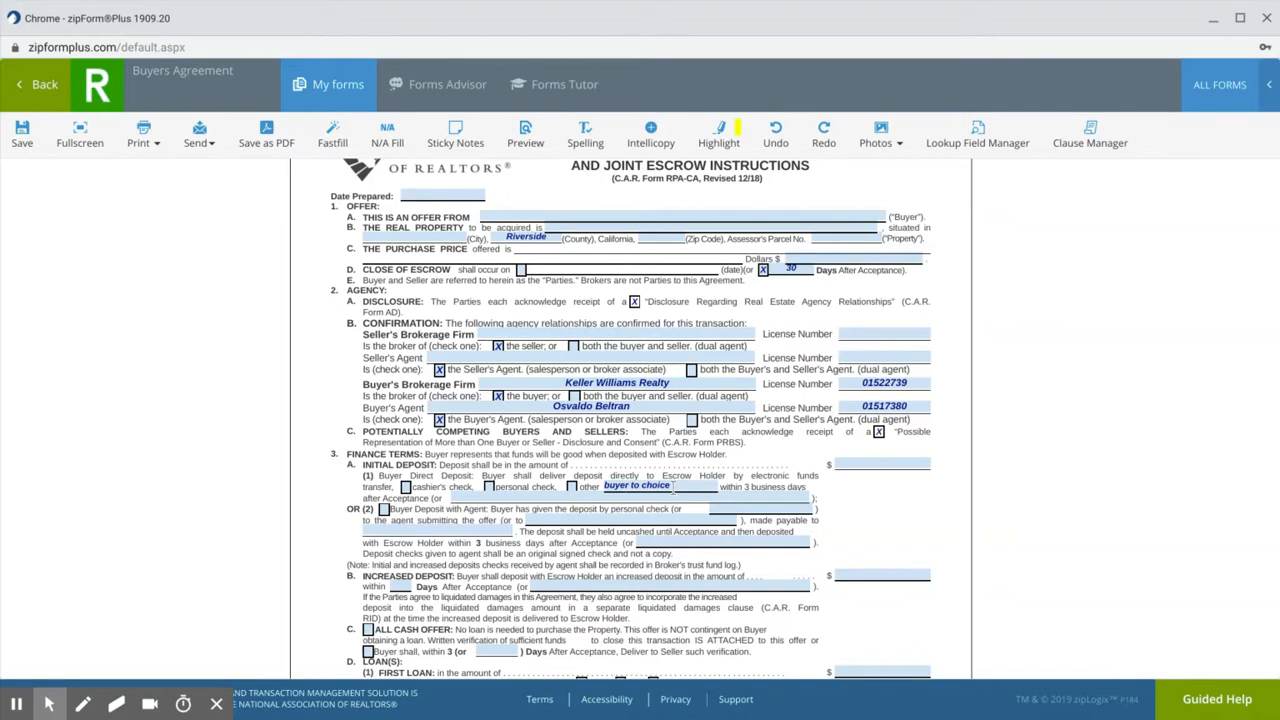
pyautogui.press('BackSpace')
pyautogui.press('BackSpace')
pyautogui.press('BackSpace')
pyautogui.press('BackSpace')
pyautogui.press('BackSpace')
pyautogui.press('BackSpace')
pyautogui.press('BackSpace')
pyautogui.press('BackSpace')
pyautogui.press('BackSpace')
pyautogui.press('BackSpace')
pyautogui.press('BackSpace')
pyautogui.press('BackSpace')
pyautogui.press('BackSpace')
pyautogui.press('BackSpace')
pyautogui.press('BackSpace')
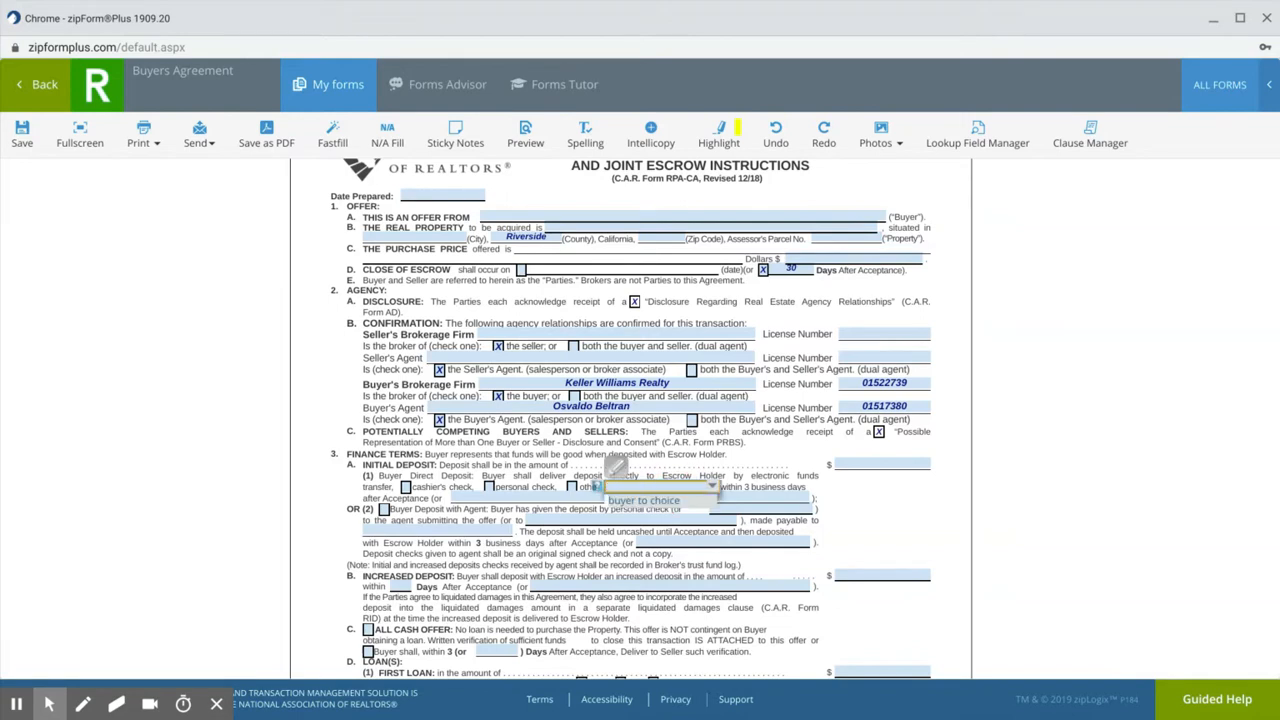
pyautogui.click(549, 474)
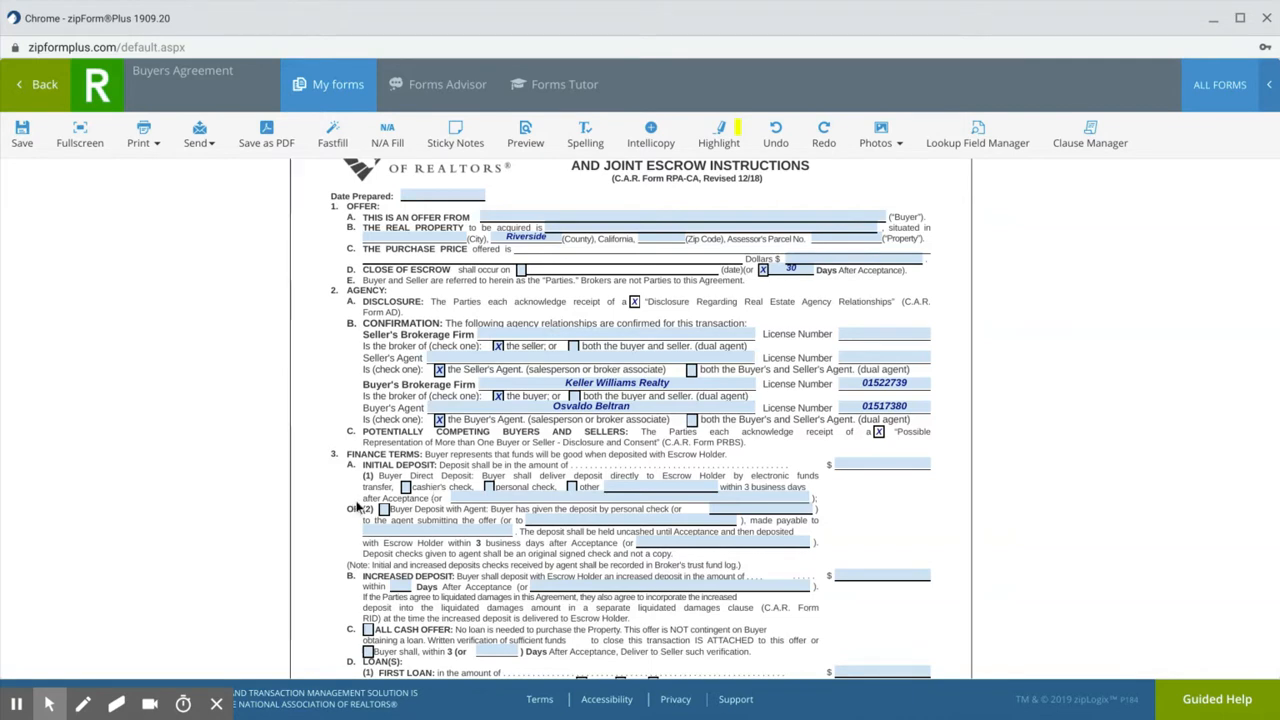
# Examine the deposit, loan and additional financing terms on RPA-CA page 1, continuing to the down payment verification and loan terms on page 2
pyautogui.scroll(-3, 357, 508)
pyautogui.scroll(-1, 383, 508)
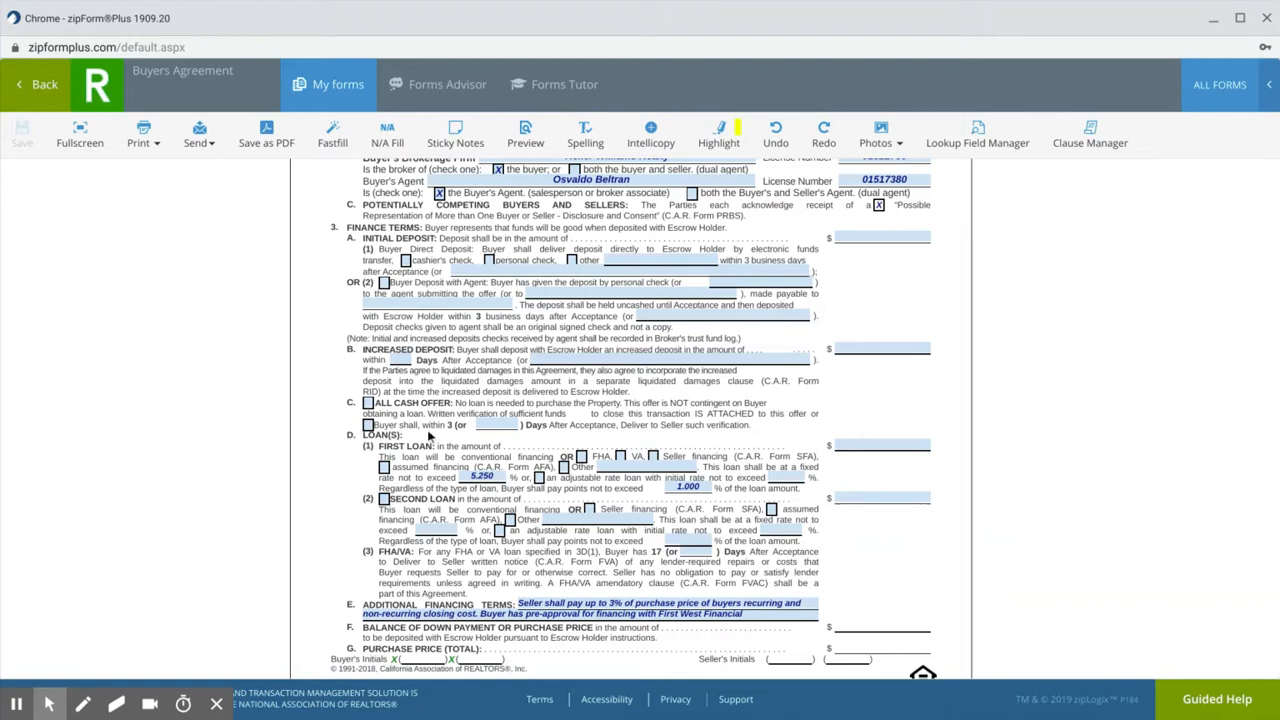
pyautogui.scroll(-1, 430, 435)
pyautogui.scroll(-3, 632, 418)
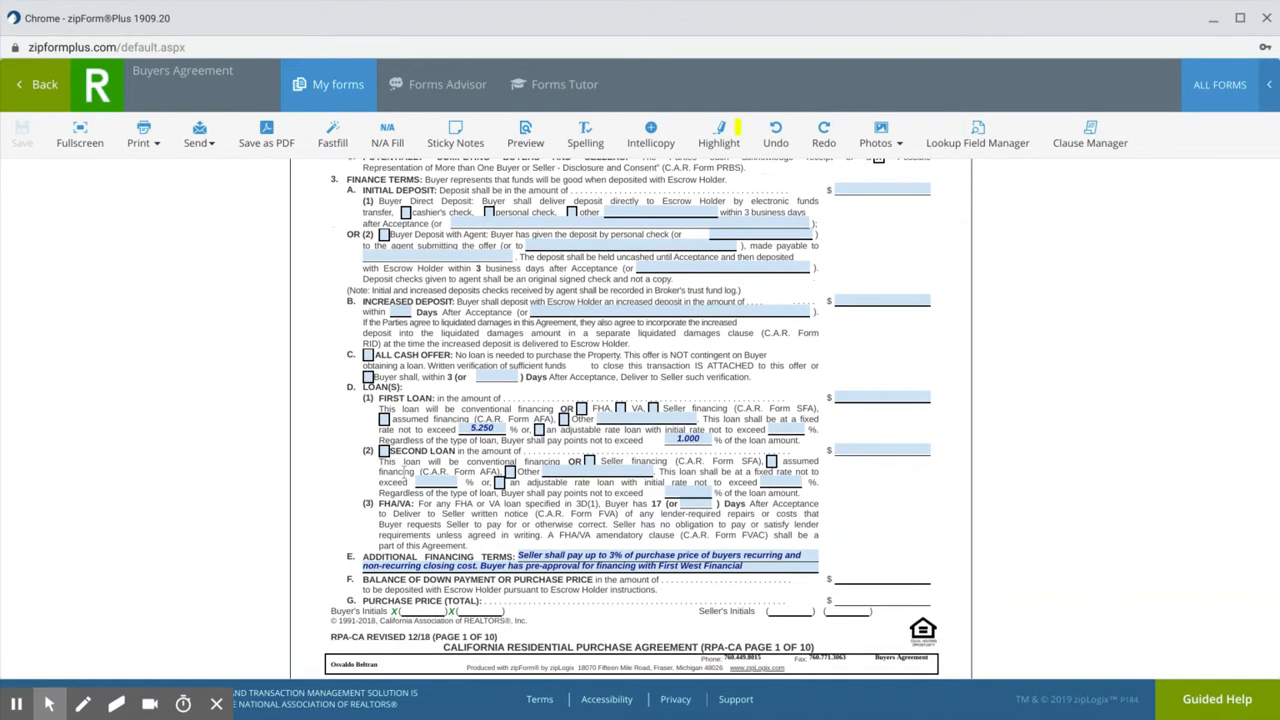
pyautogui.scroll(-5, 403, 475)
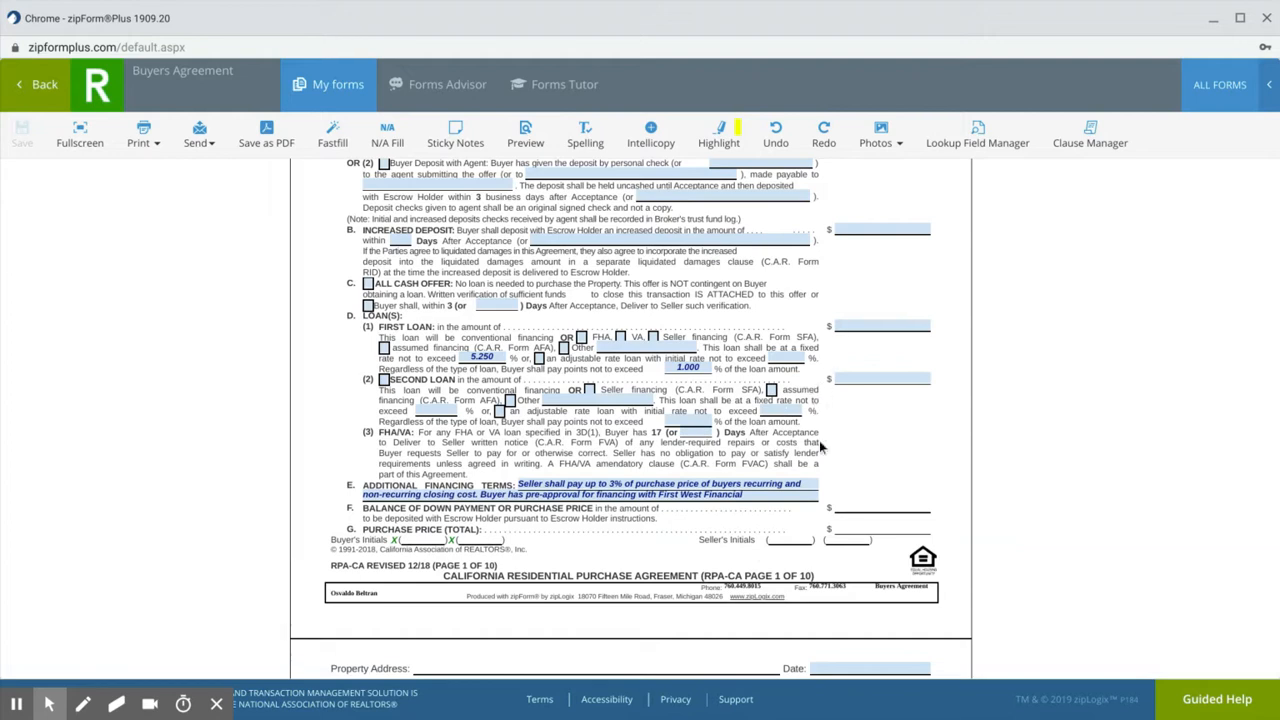
pyautogui.scroll(-5, 819, 440)
pyautogui.scroll(-4, 819, 440)
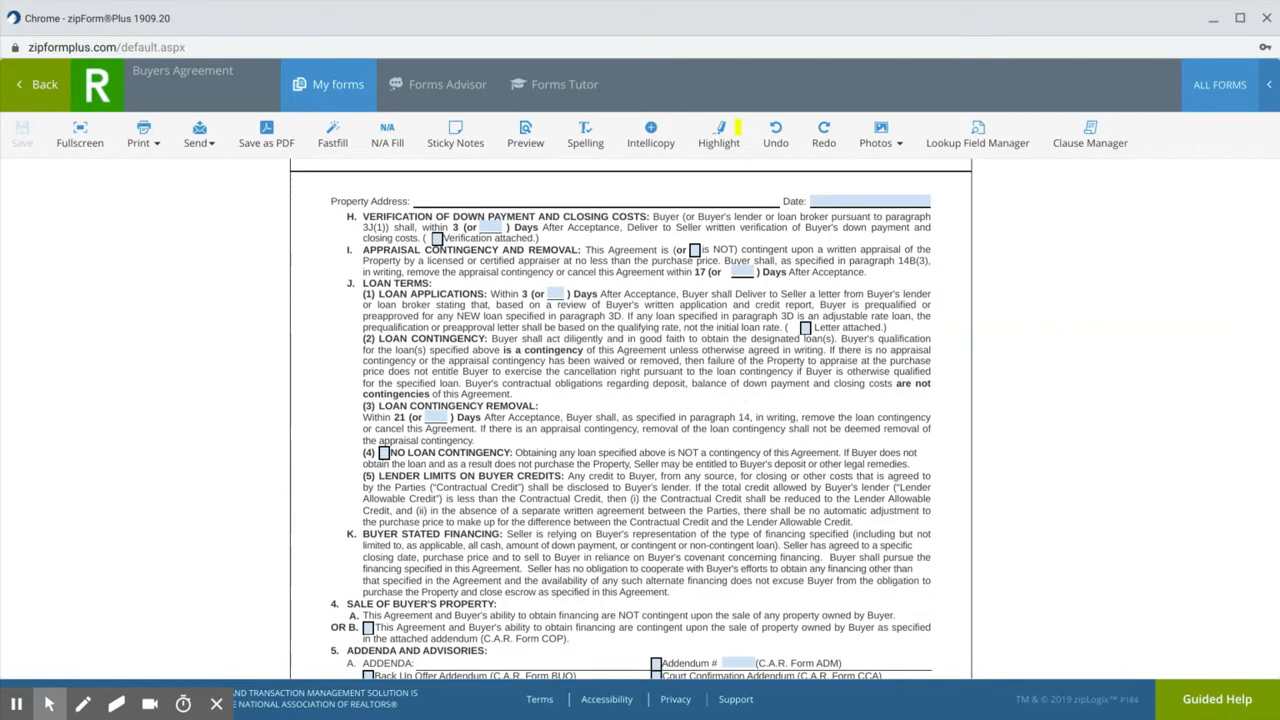
# Examine the loan terms, addenda, other terms and cost allocation on RPA-CA page 2, continuing to escrow, title and other costs on page 3
pyautogui.scroll(-1, 631, 425)
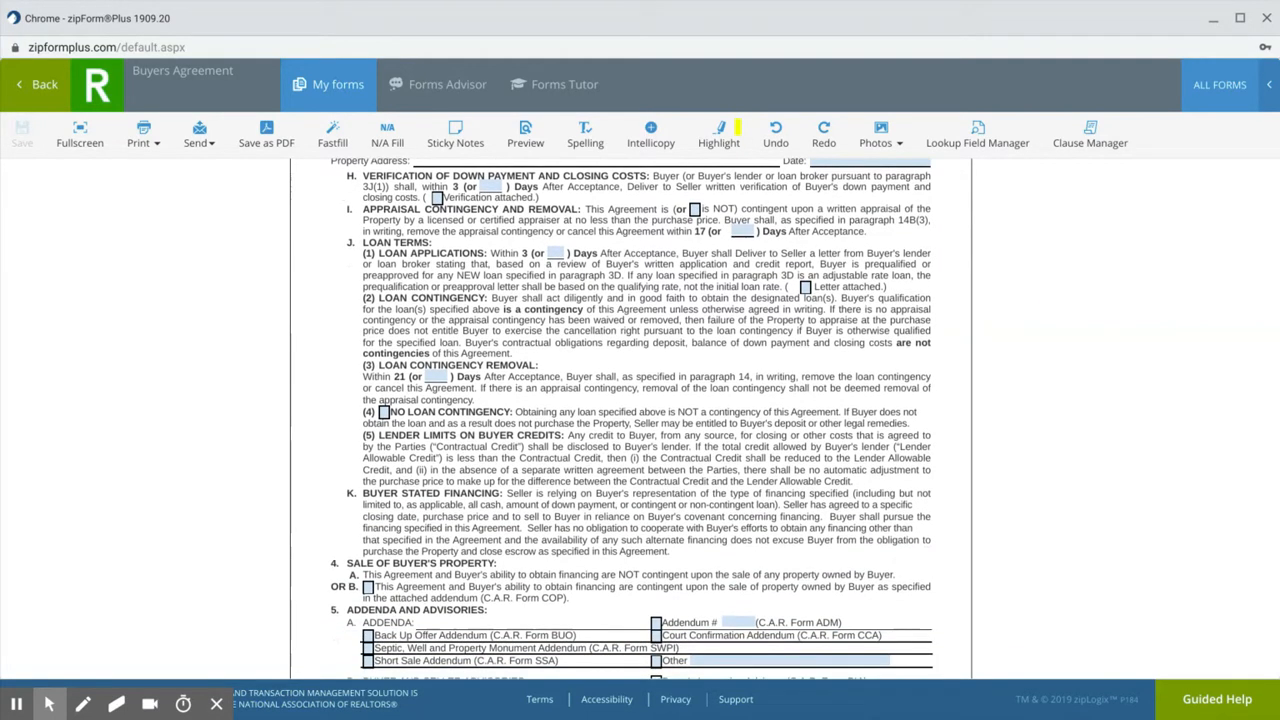
pyautogui.scroll(-2, 632, 418)
pyautogui.scroll(-2, 632, 418)
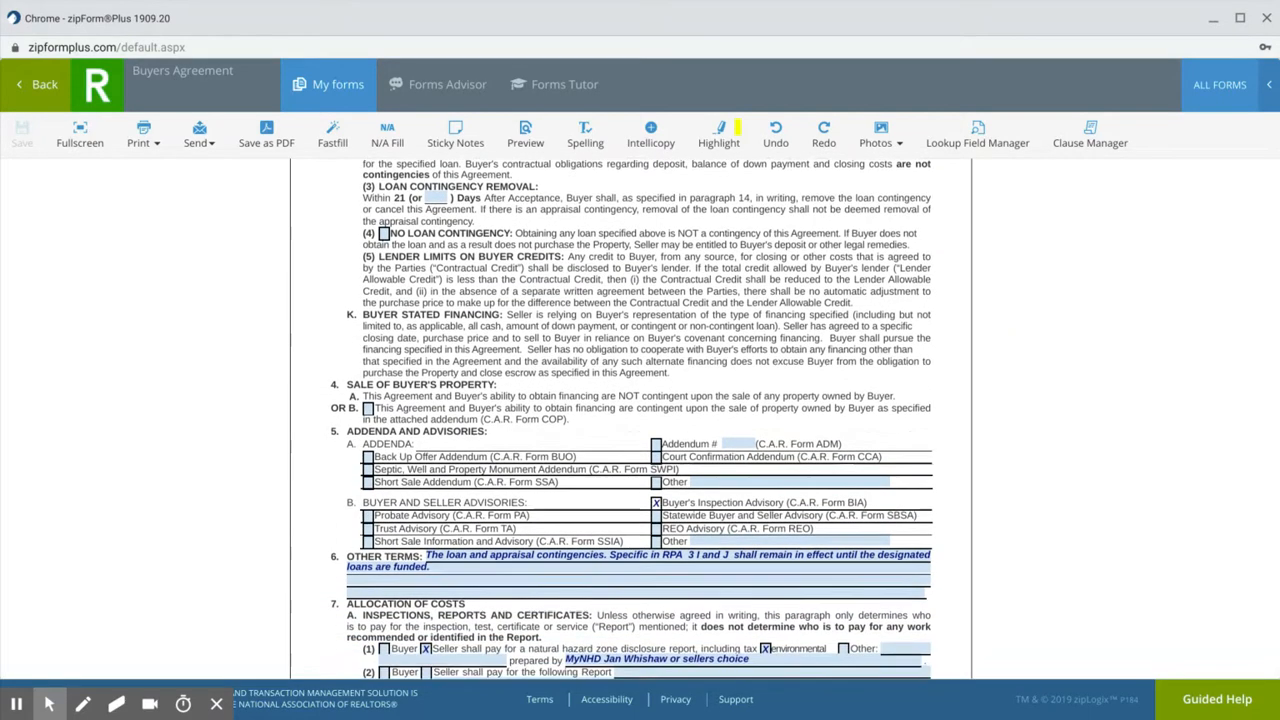
pyautogui.scroll(-2, 725, 473)
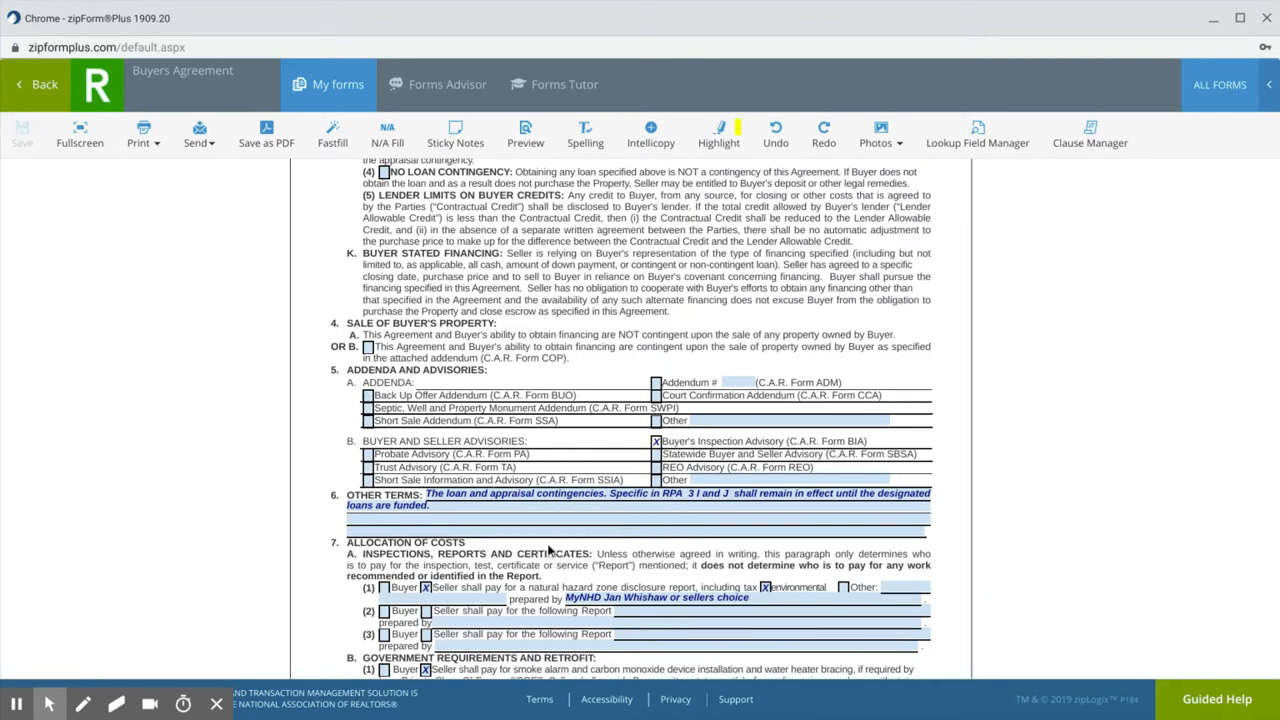
pyautogui.scroll(-2, 555, 560)
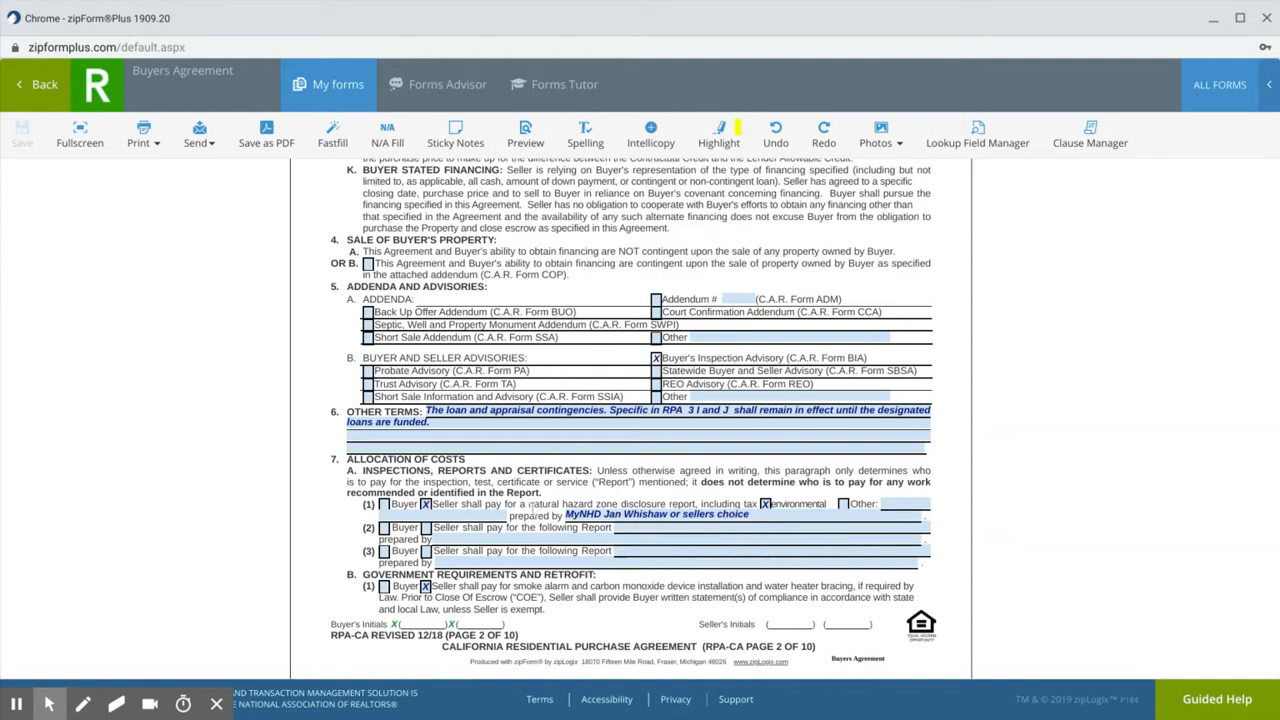
pyautogui.scroll(-2, 531, 505)
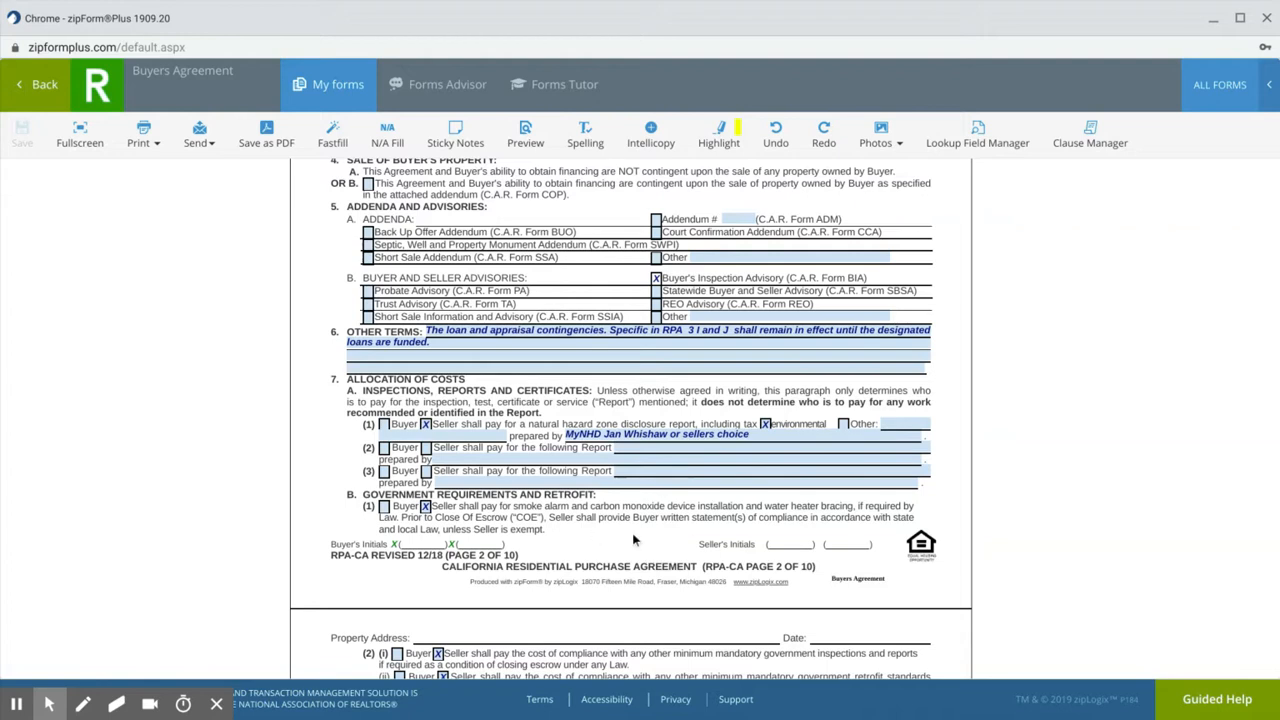
pyautogui.scroll(-3, 537, 517)
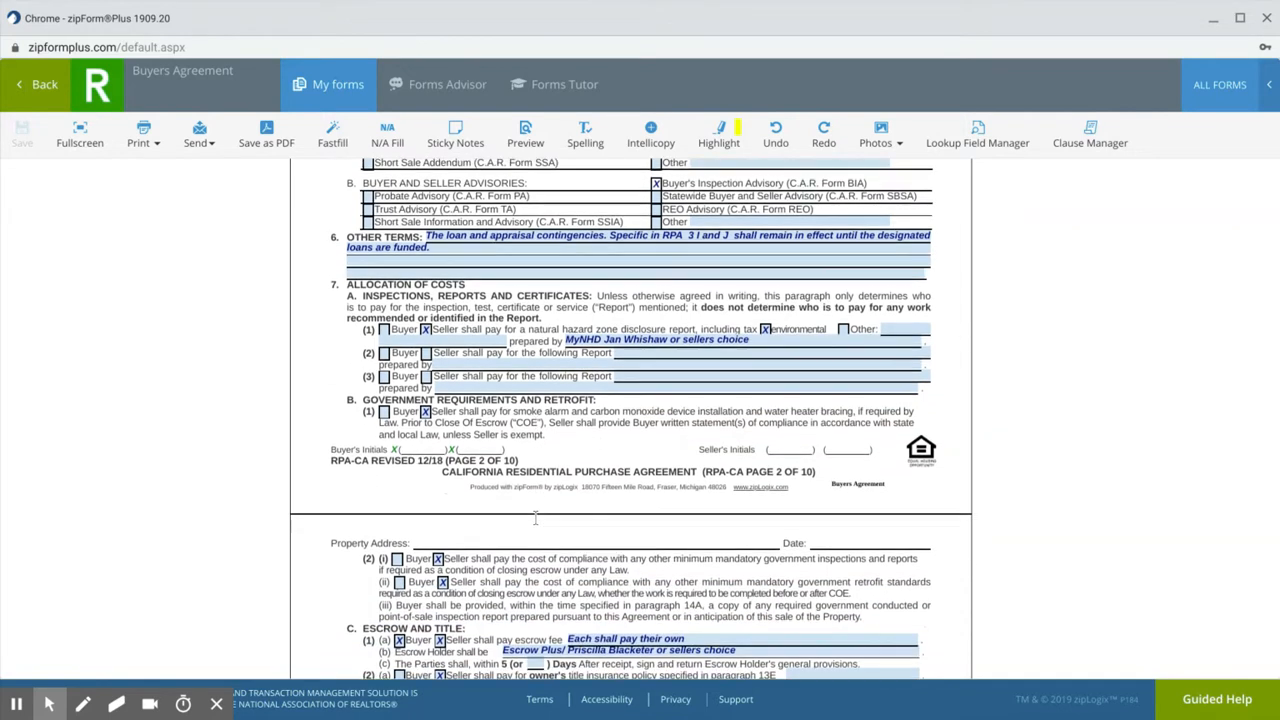
pyautogui.scroll(-2, 630, 418)
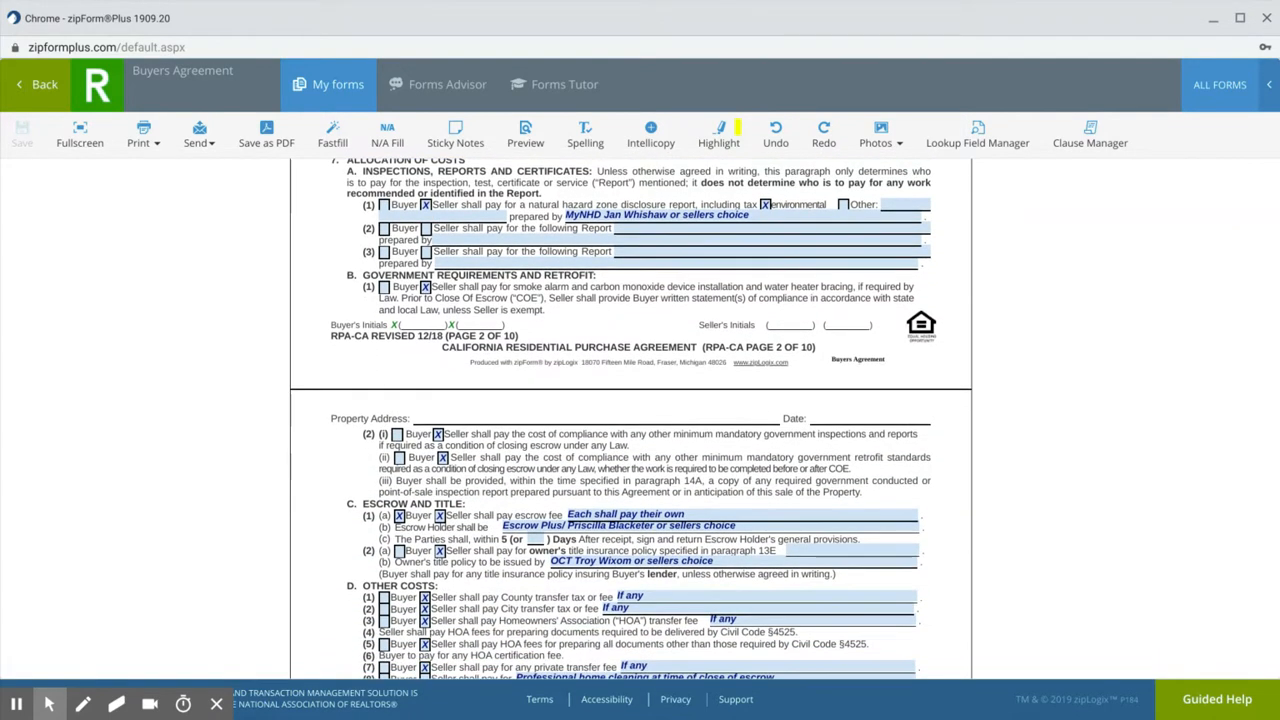
pyautogui.scroll(-1, 485, 476)
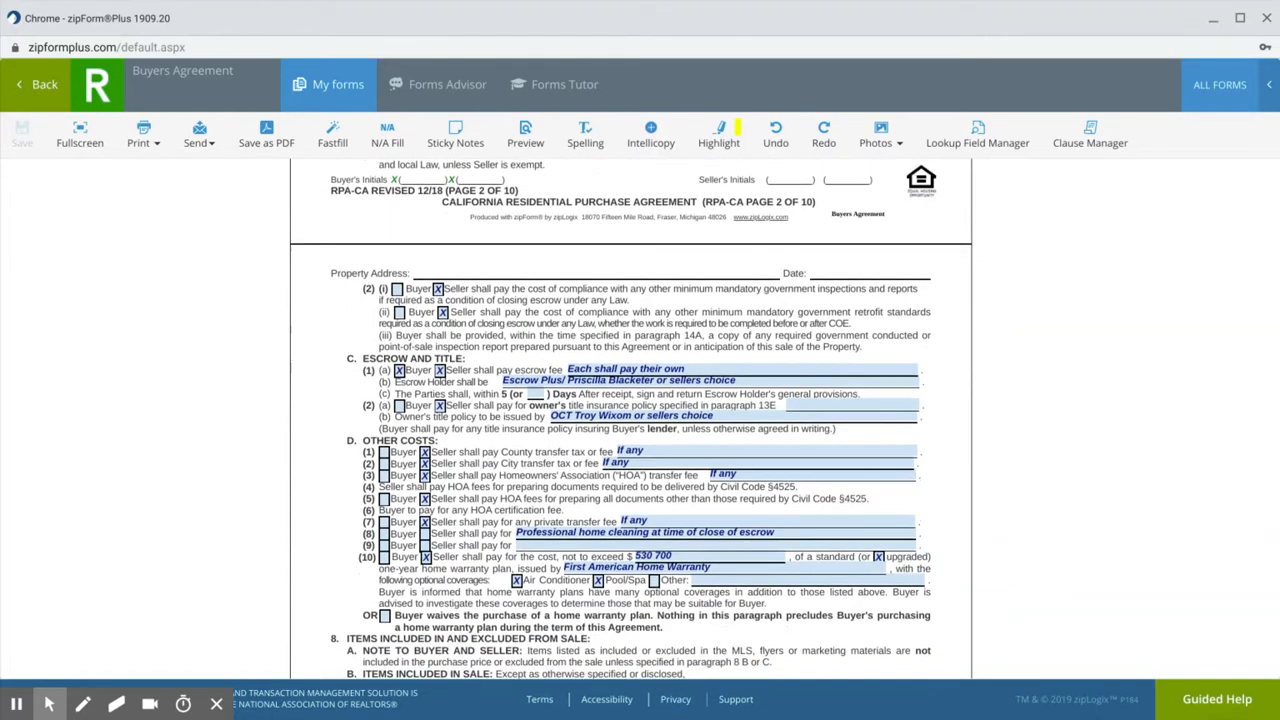
pyautogui.scroll(-1, 483, 418)
pyautogui.scroll(-1, 483, 413)
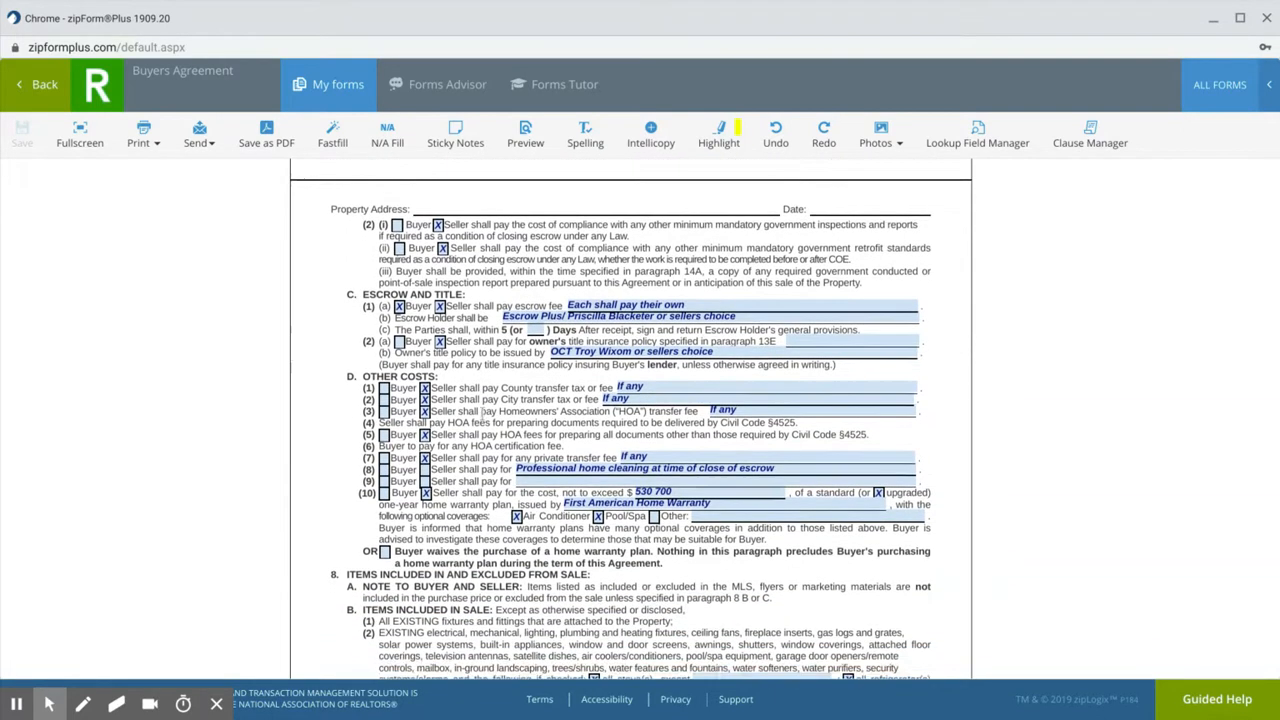
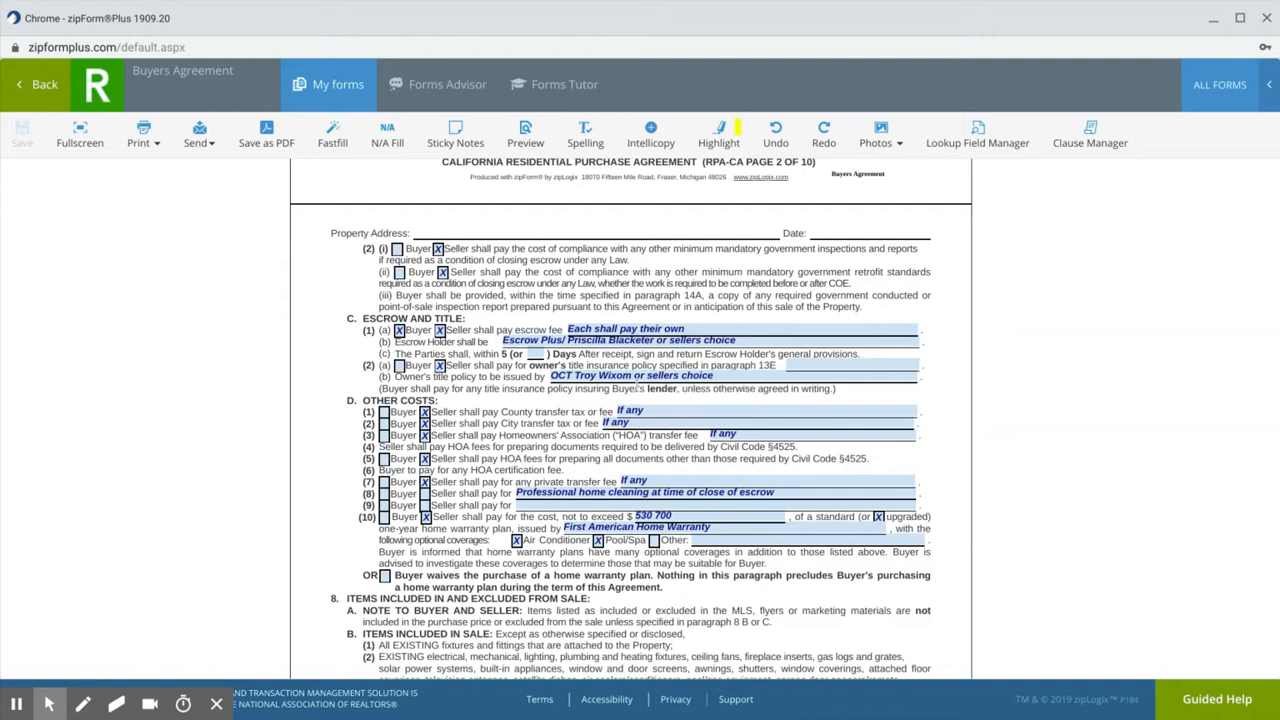
# Under Other Costs, check Seller for the professional home cleaning item and set the home warranty plan's cost limit to "540 700"
pyautogui.scroll(-1, 515, 383)
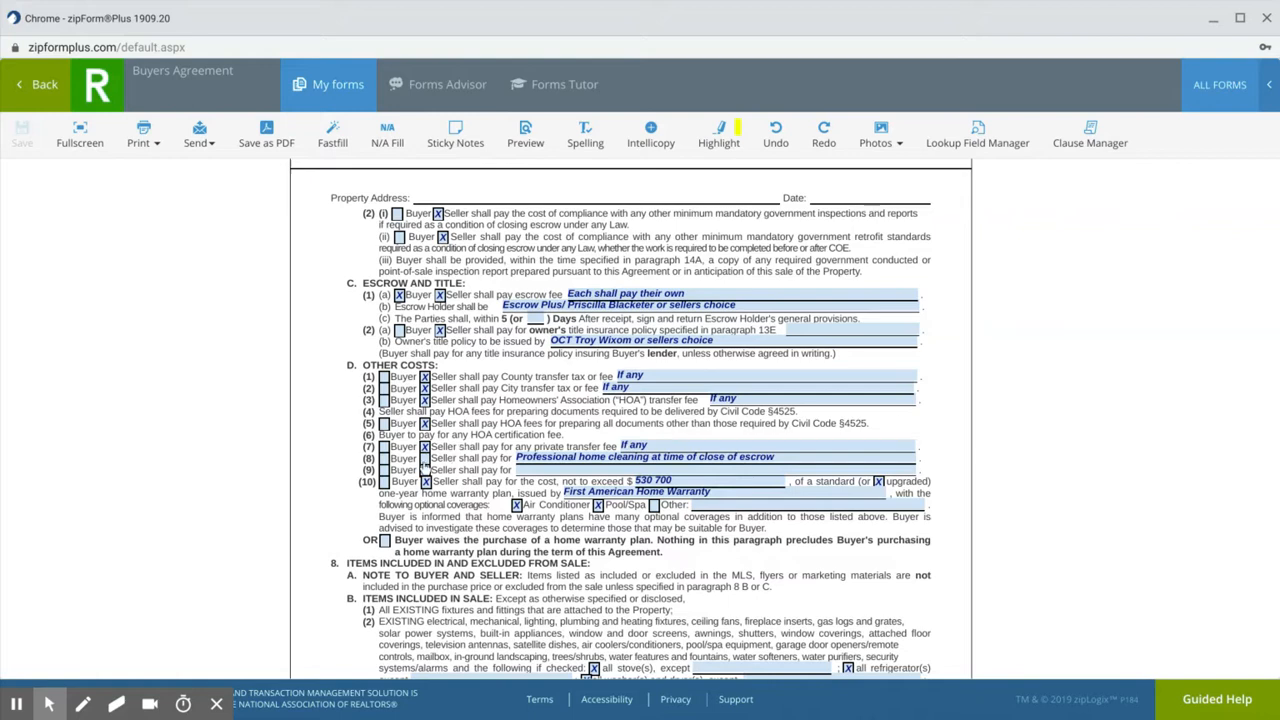
pyautogui.click(425, 459)
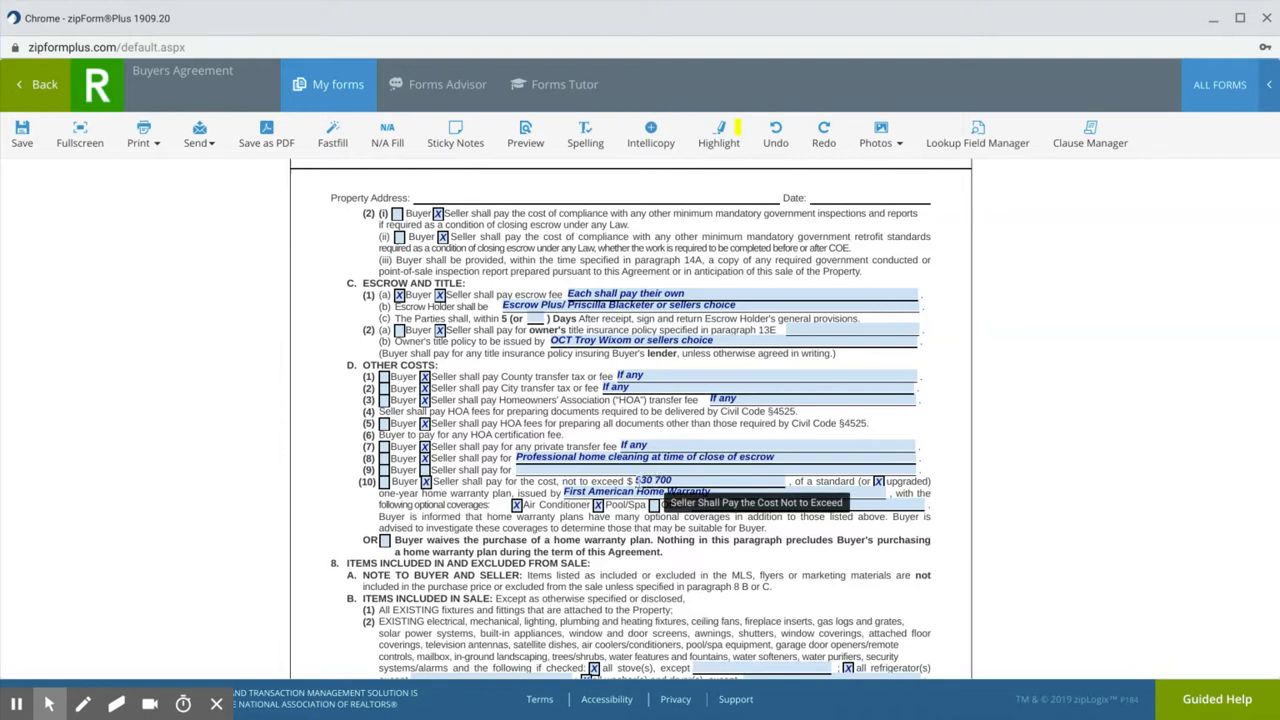
pyautogui.click(640, 481)
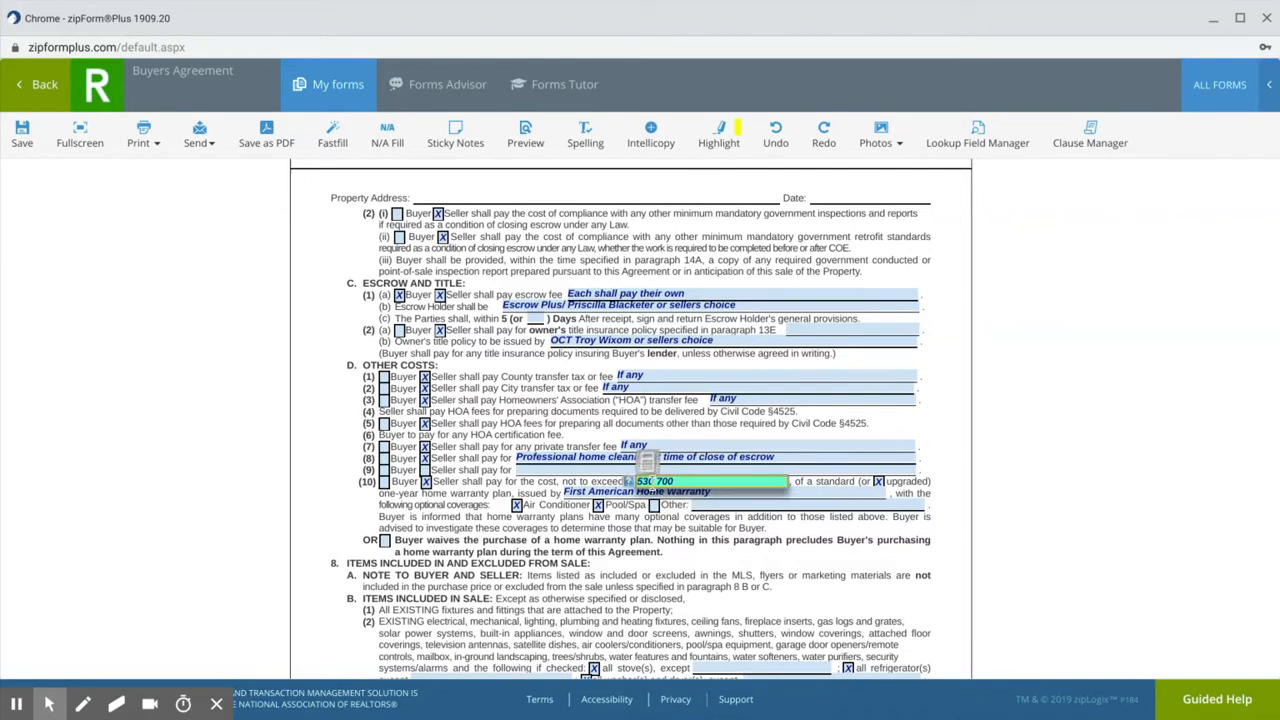
pyautogui.press('BackSpace')
pyautogui.click(593, 481)
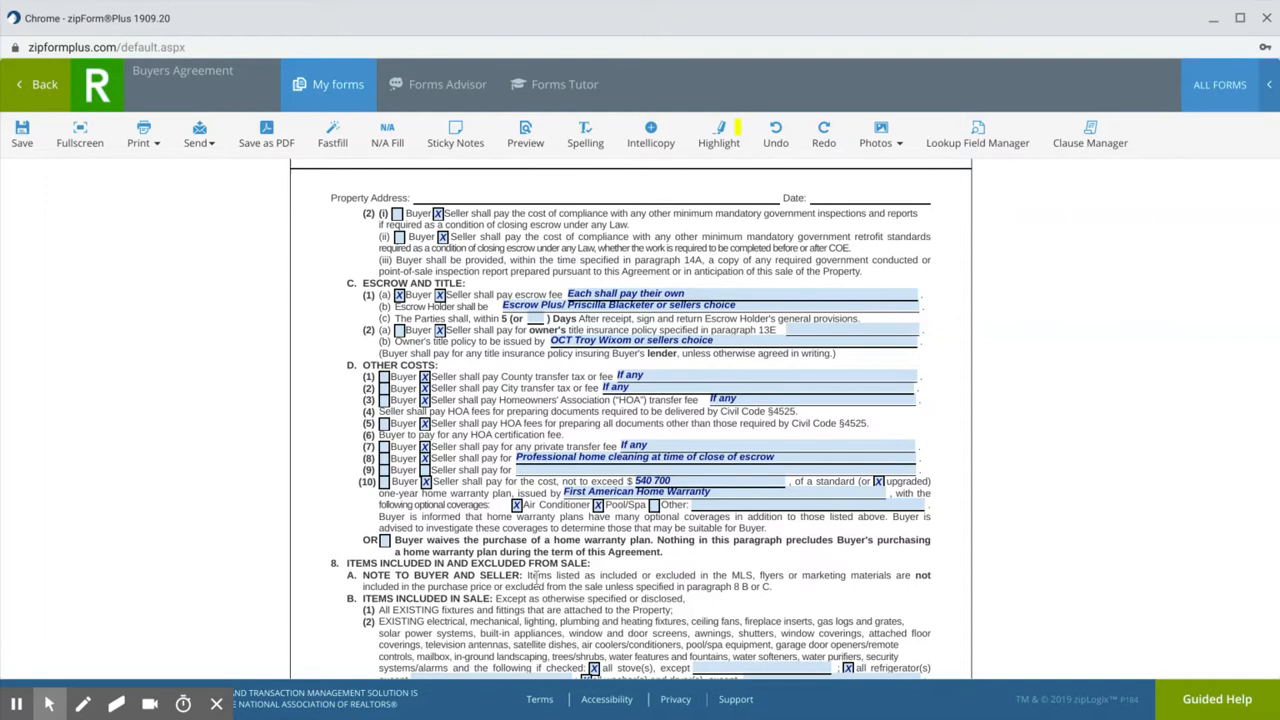
# Examine the items included in and excluded from the sale, closing and possession, statutory disclosures and property condition on RPA-CA pages 3 to 5
pyautogui.scroll(-4, 538, 578)
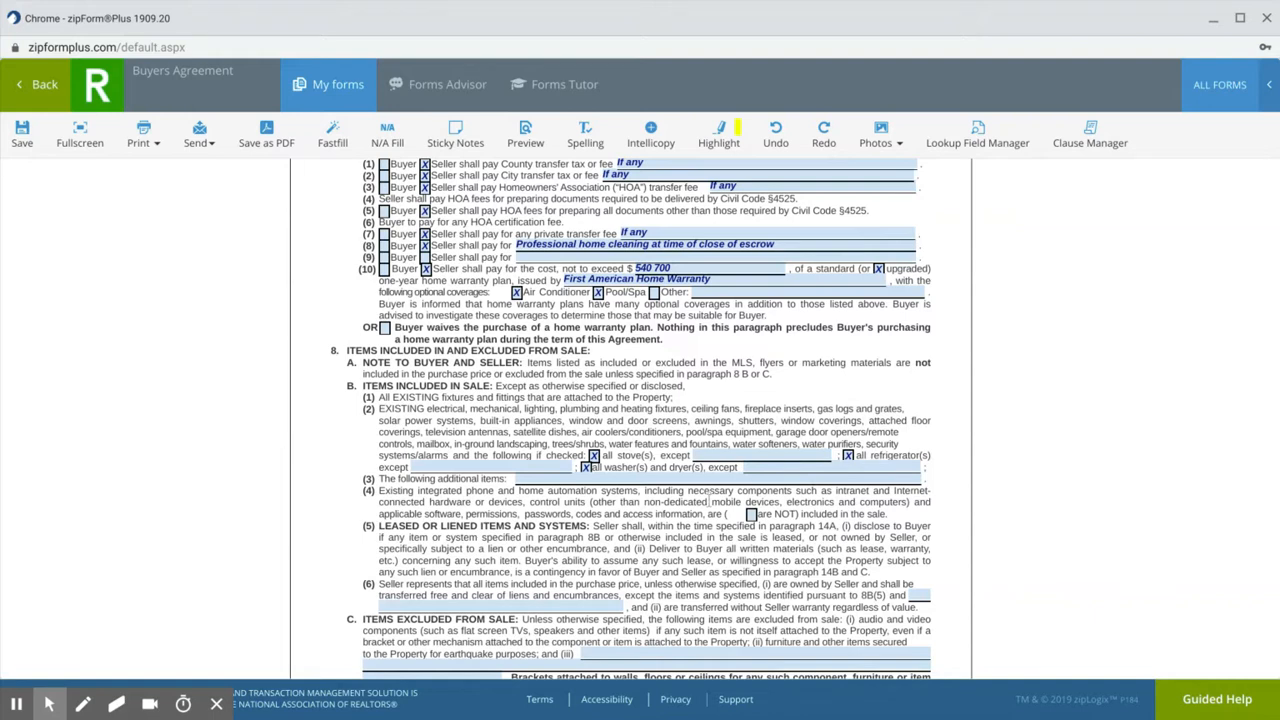
pyautogui.scroll(-3, 709, 503)
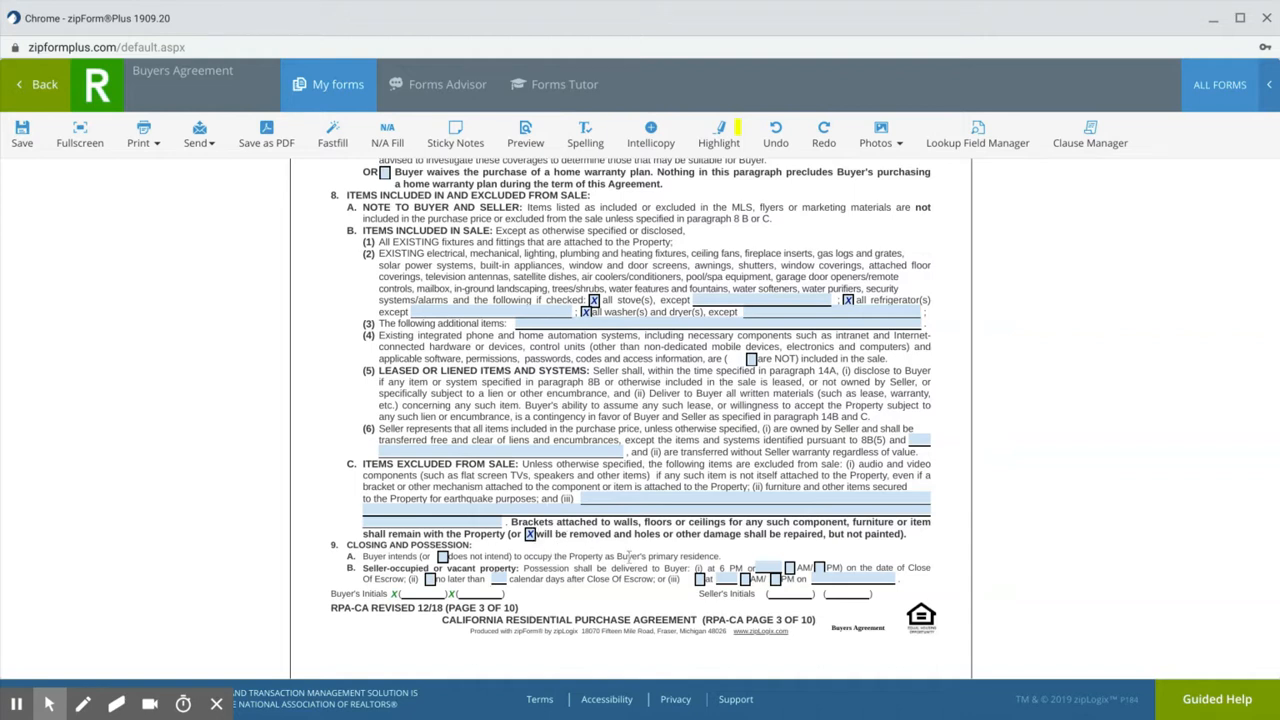
pyautogui.scroll(-2, 627, 556)
pyautogui.scroll(-5, 627, 556)
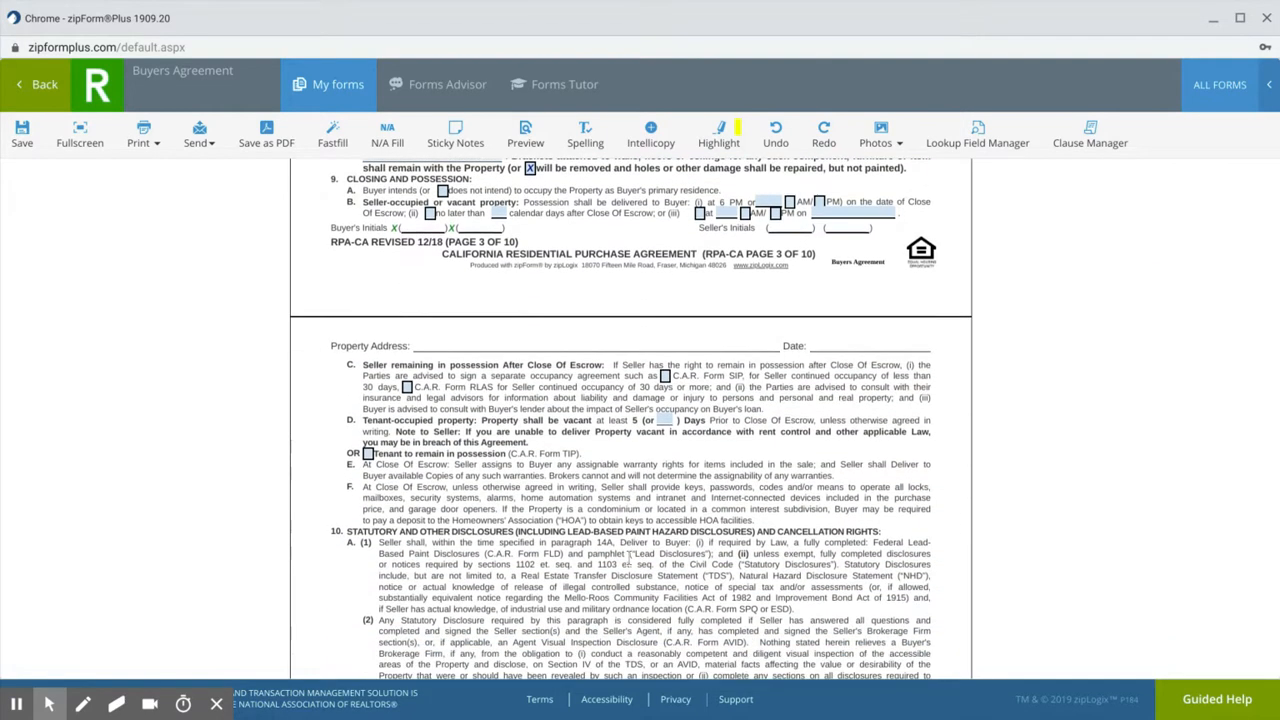
pyautogui.scroll(-6, 627, 556)
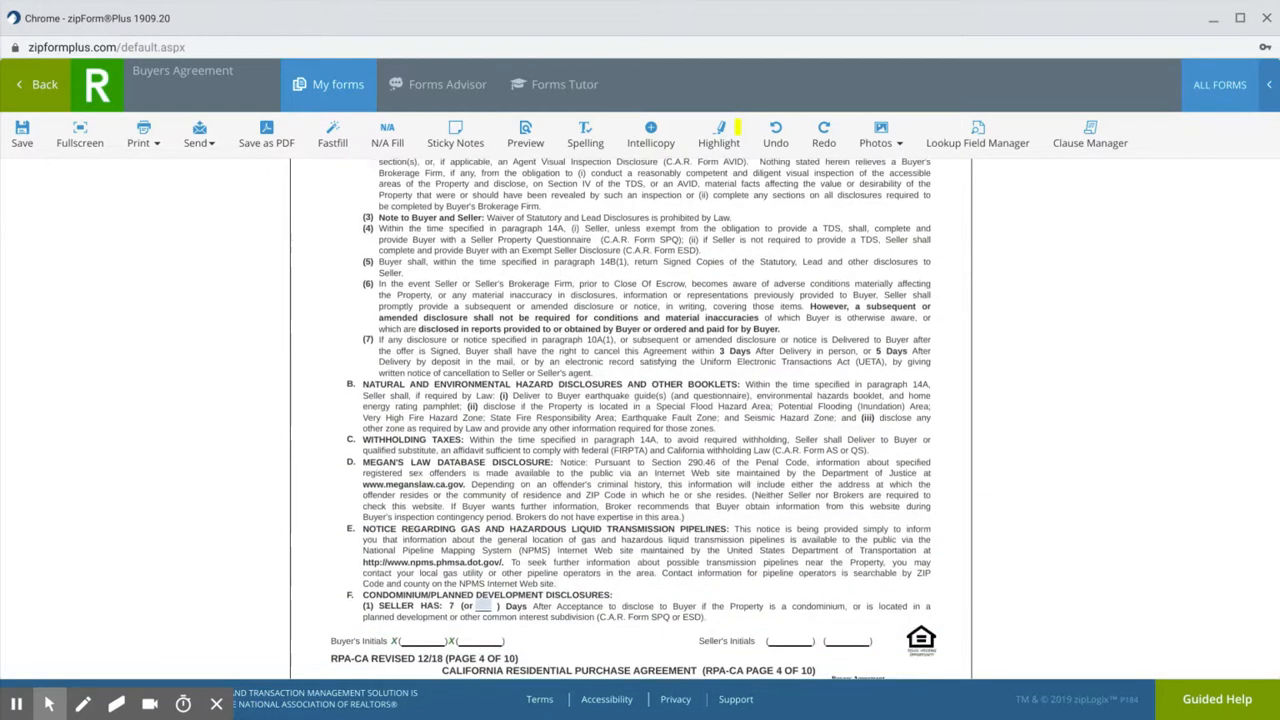
pyautogui.scroll(-8, 631, 419)
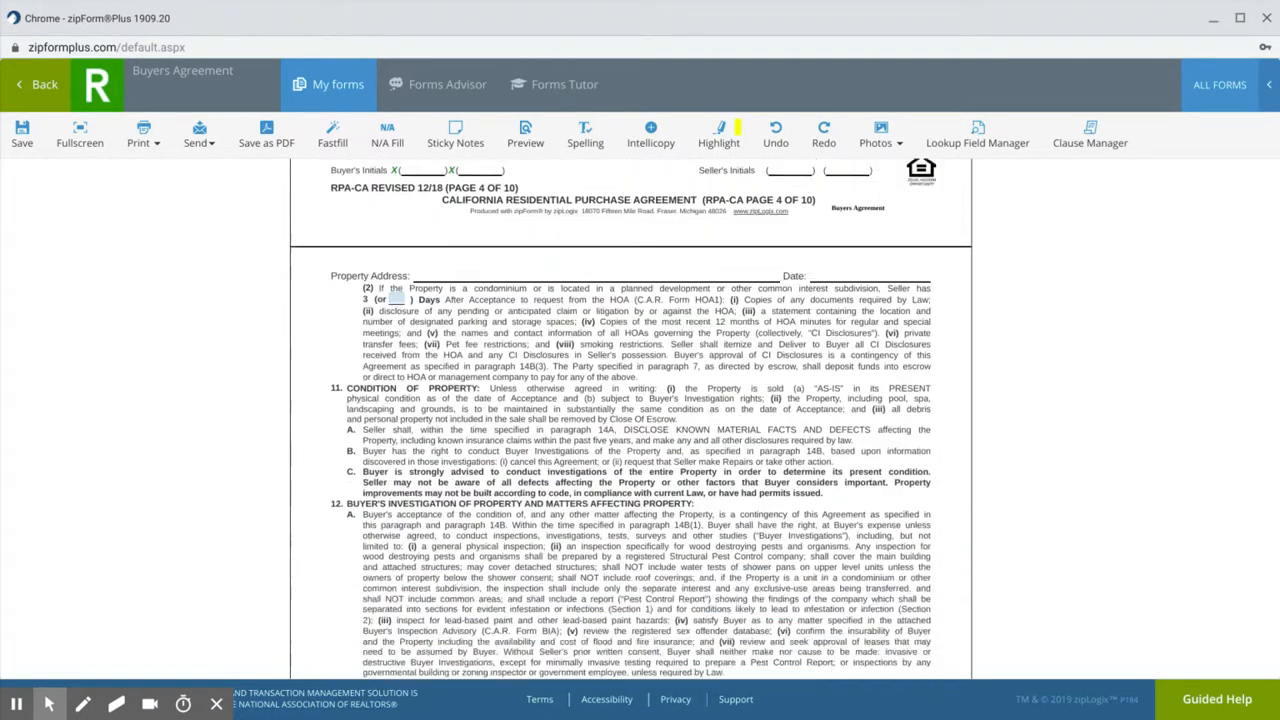
pyautogui.scroll(-7, 631, 419)
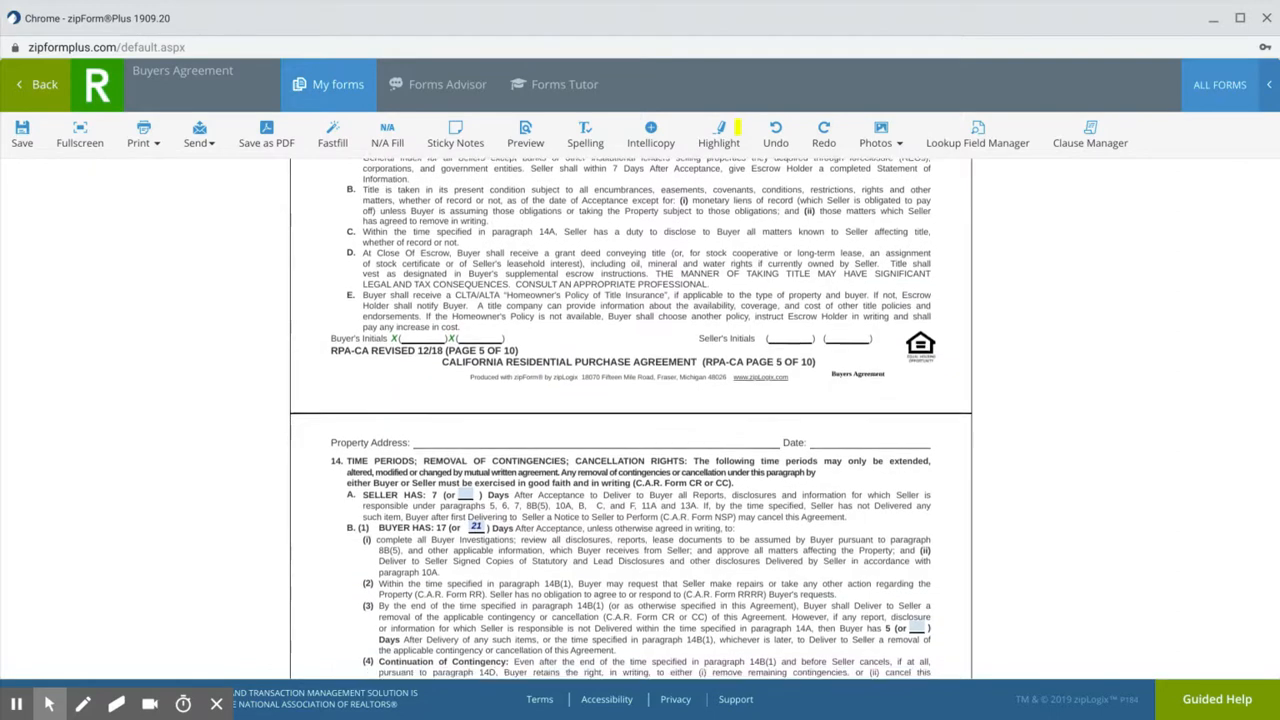
# Examine the contingency time periods and cancellation rights in paragraph 14, continuing through final verification, brokers and joint escrow instructions on RPA-CA page 7
pyautogui.scroll(-5, 988, 492)
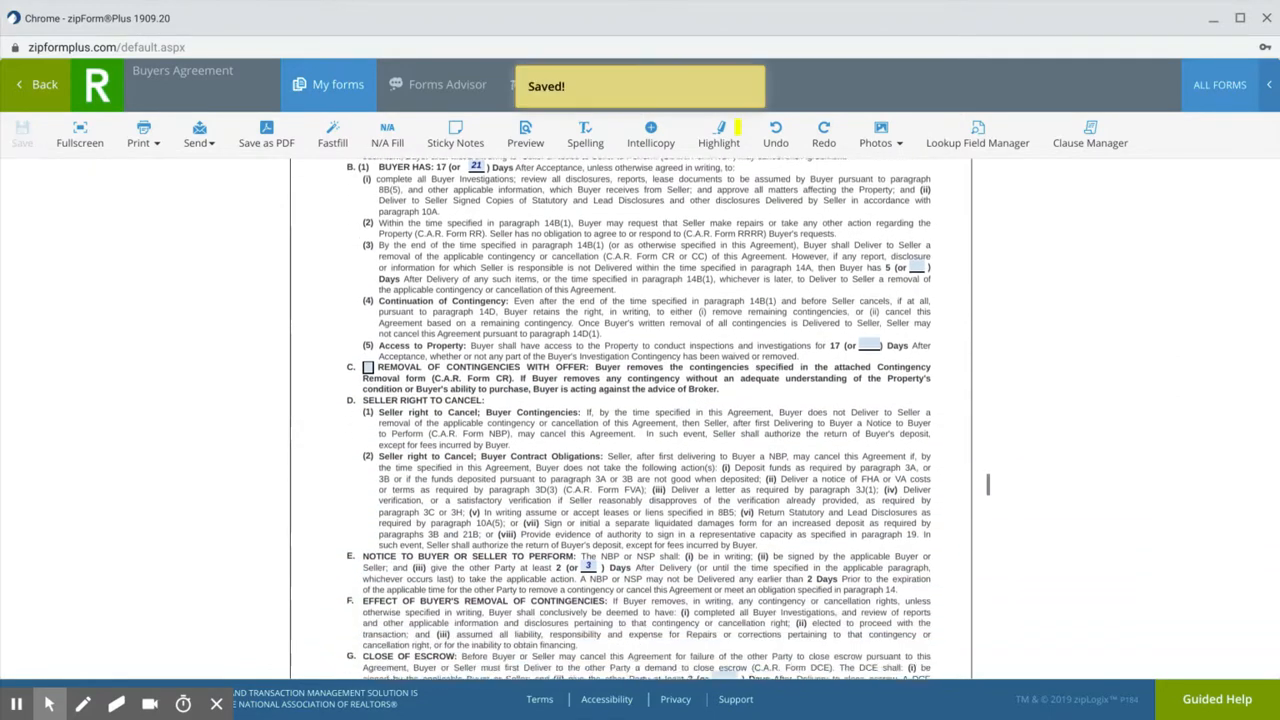
pyautogui.scroll(5, 988, 492)
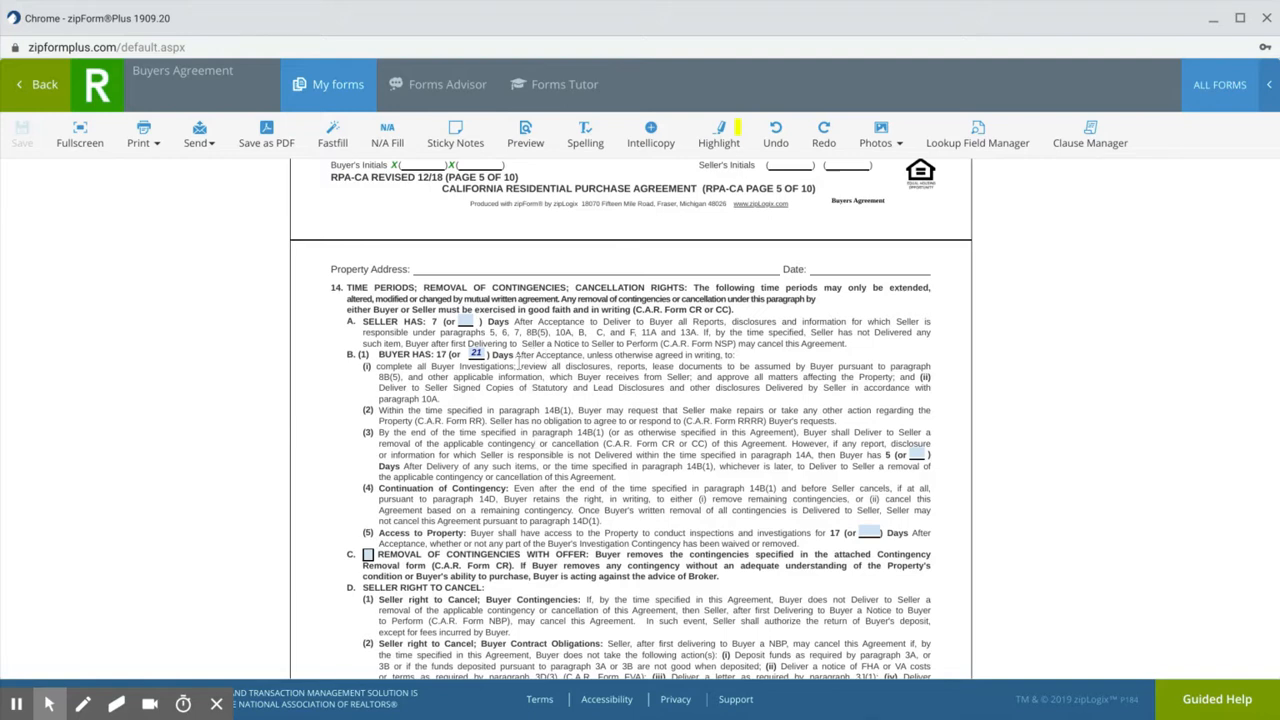
pyautogui.scroll(-2, 564, 452)
pyautogui.scroll(-2, 564, 452)
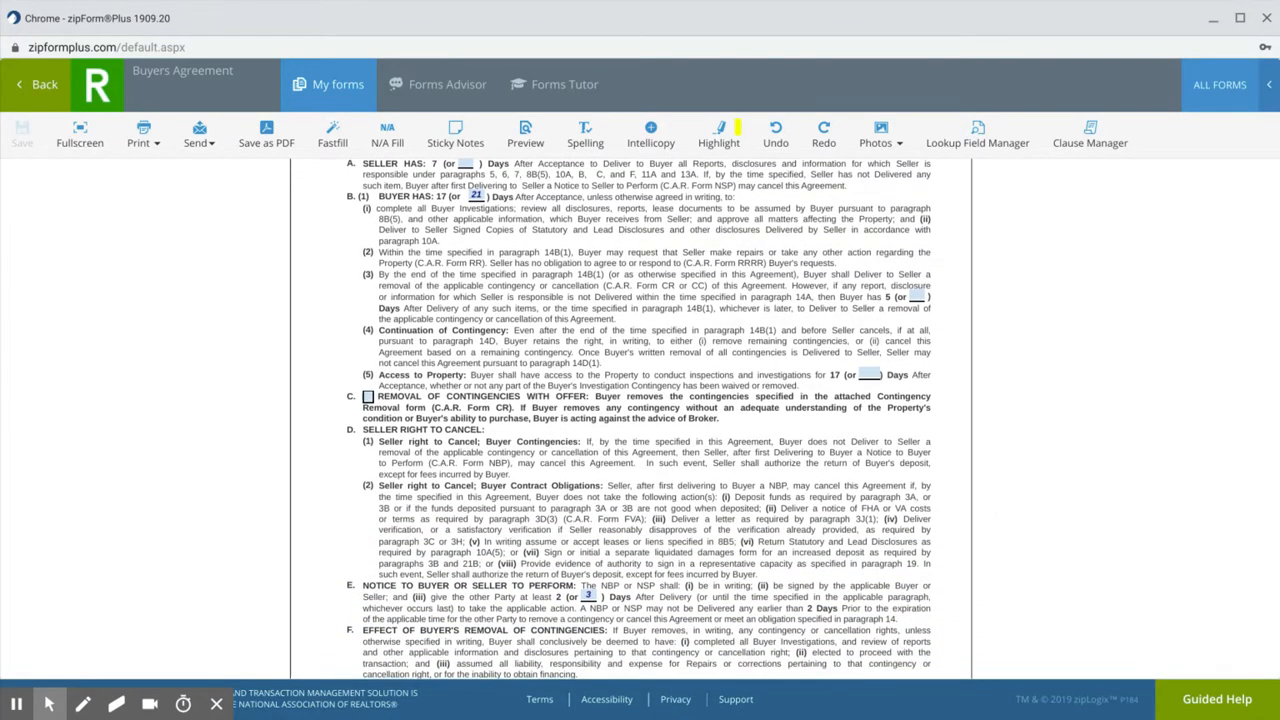
pyautogui.scroll(-2, 436, 478)
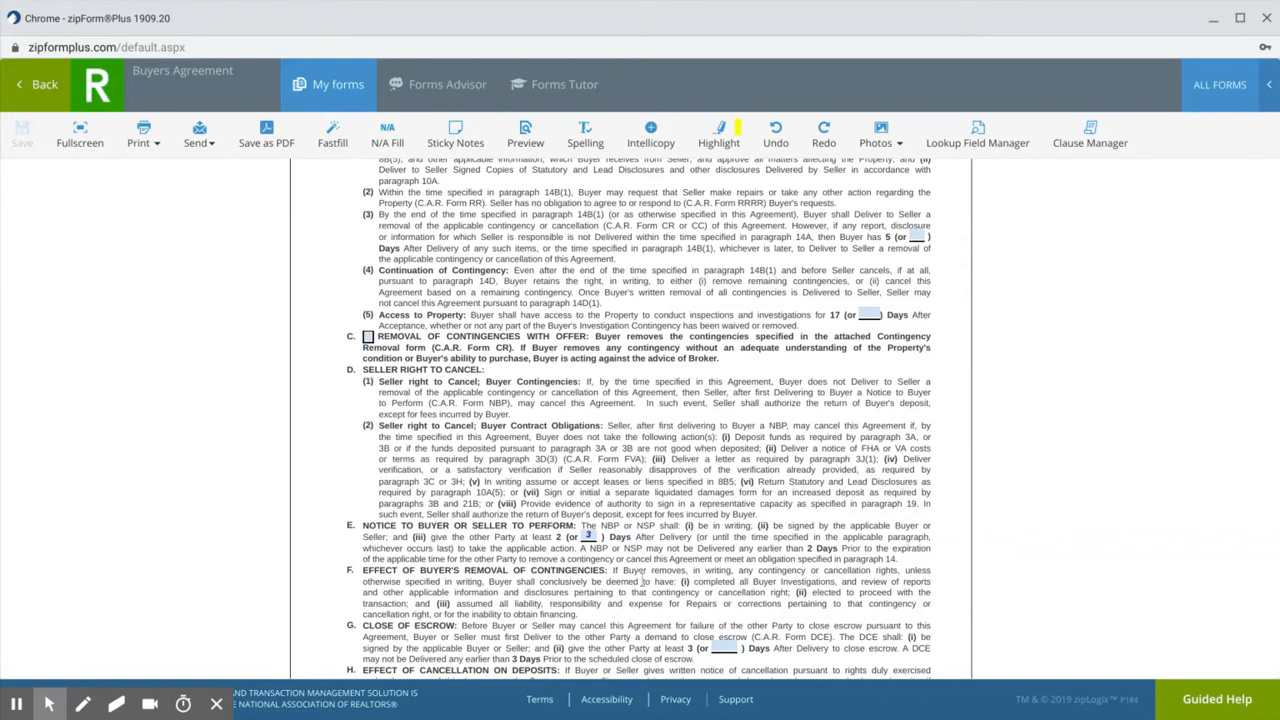
pyautogui.scroll(-3, 643, 583)
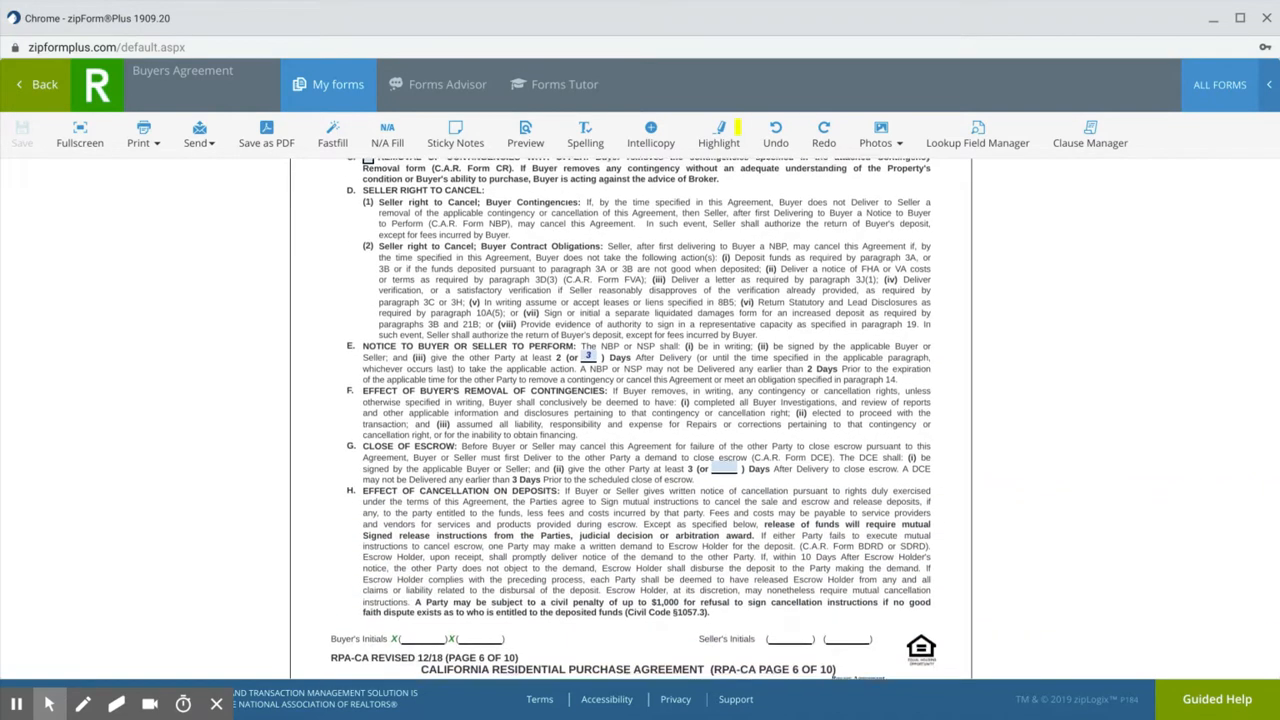
pyautogui.scroll(-4, 643, 450)
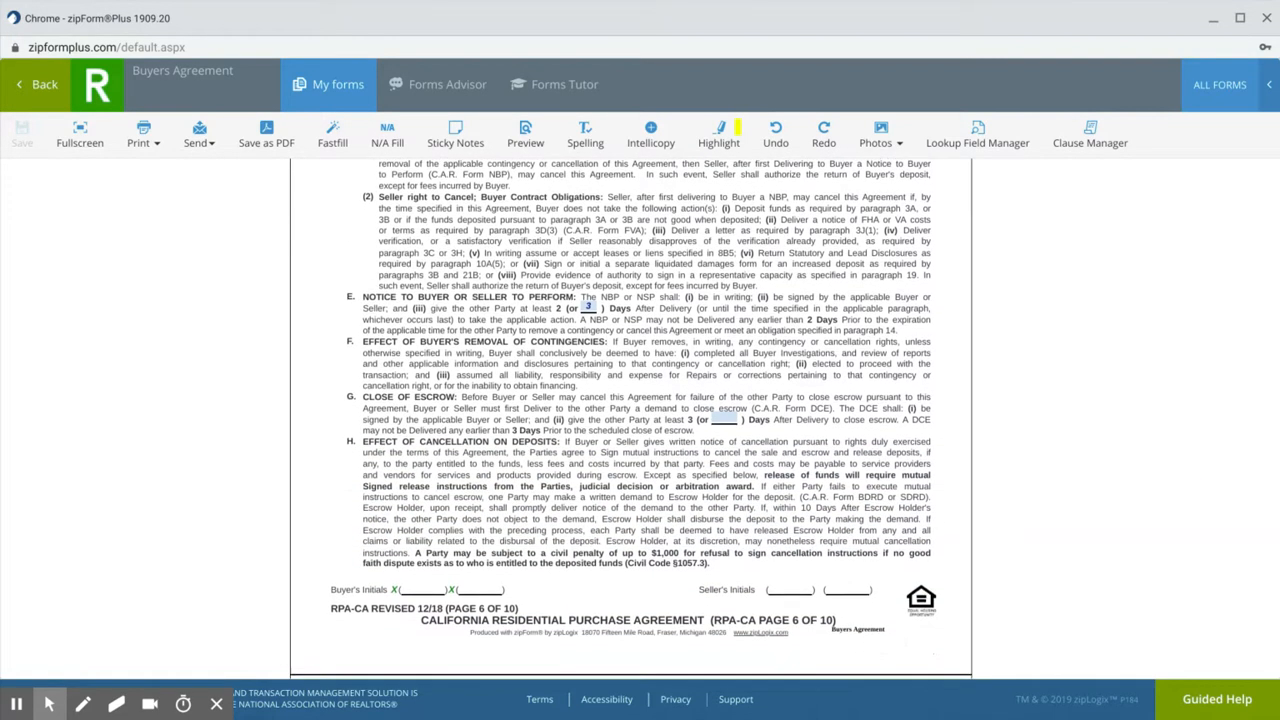
pyautogui.scroll(-4, 643, 450)
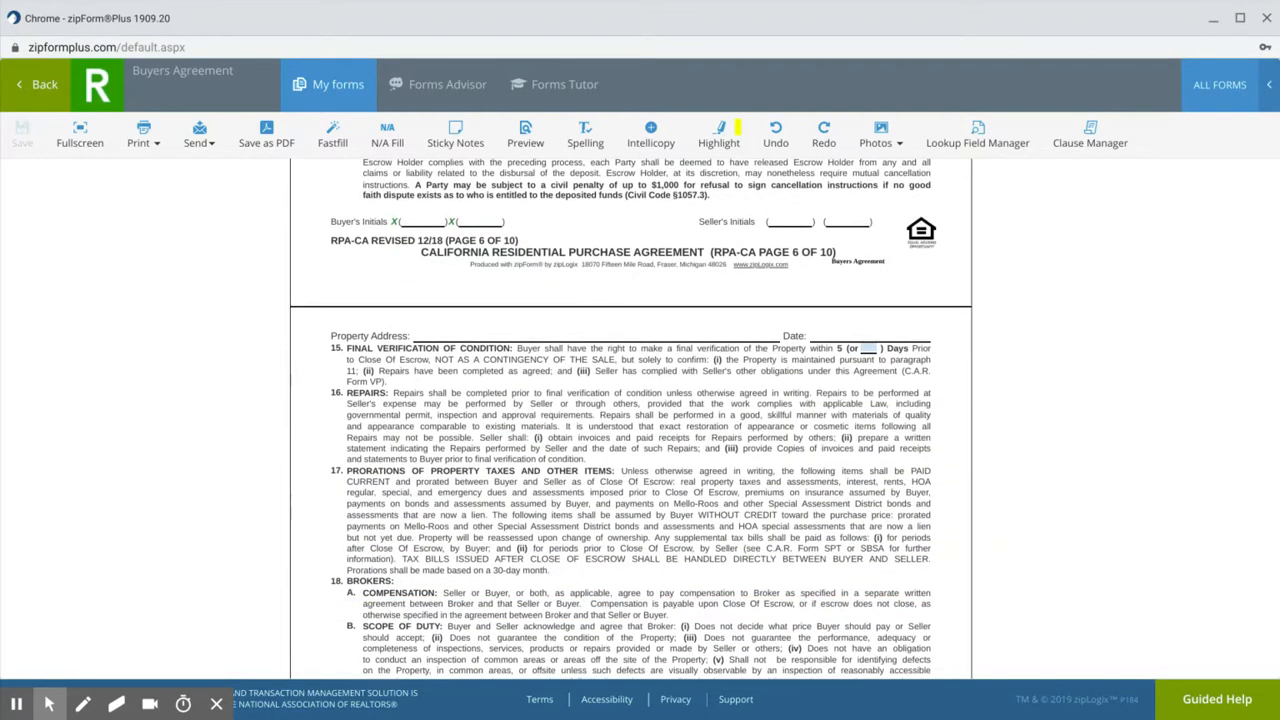
pyautogui.scroll(-3, 643, 450)
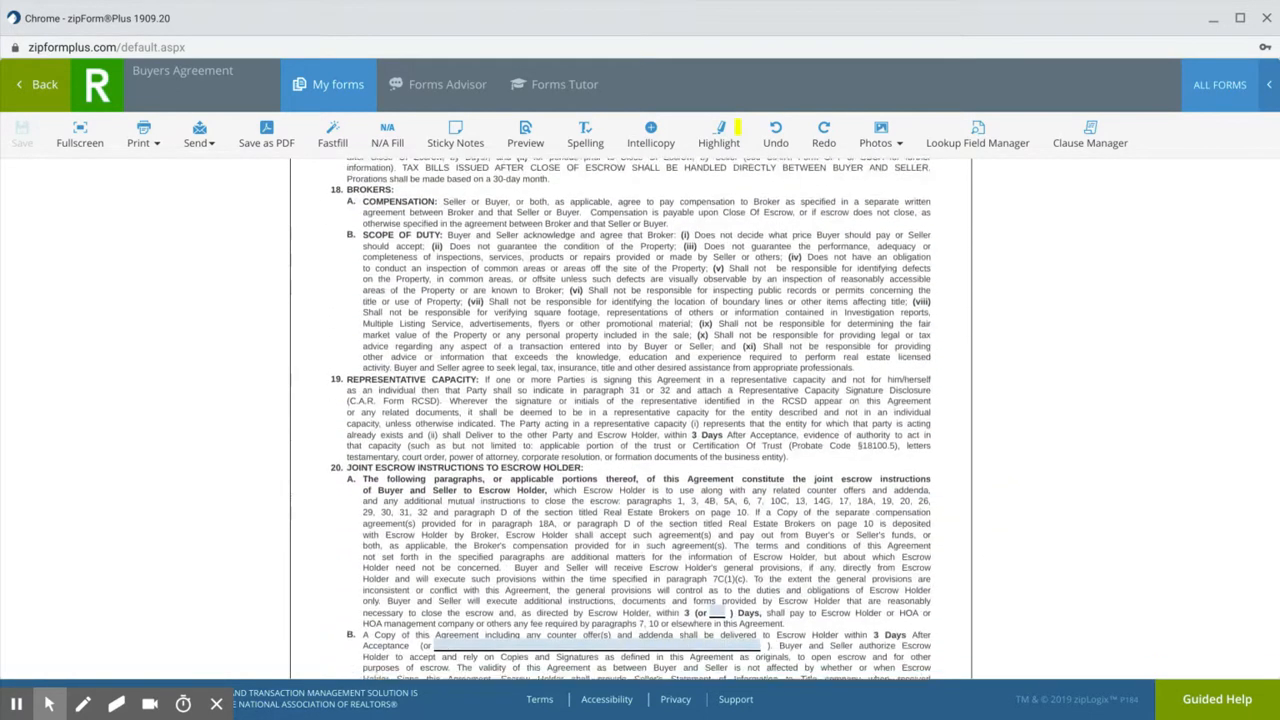
# Examine the expiration of offer on RPA-CA page 9, the broker and escrow sections on page 10, and the attached Buyer's Inspection Advisory
pyautogui.scroll(-5, 643, 450)
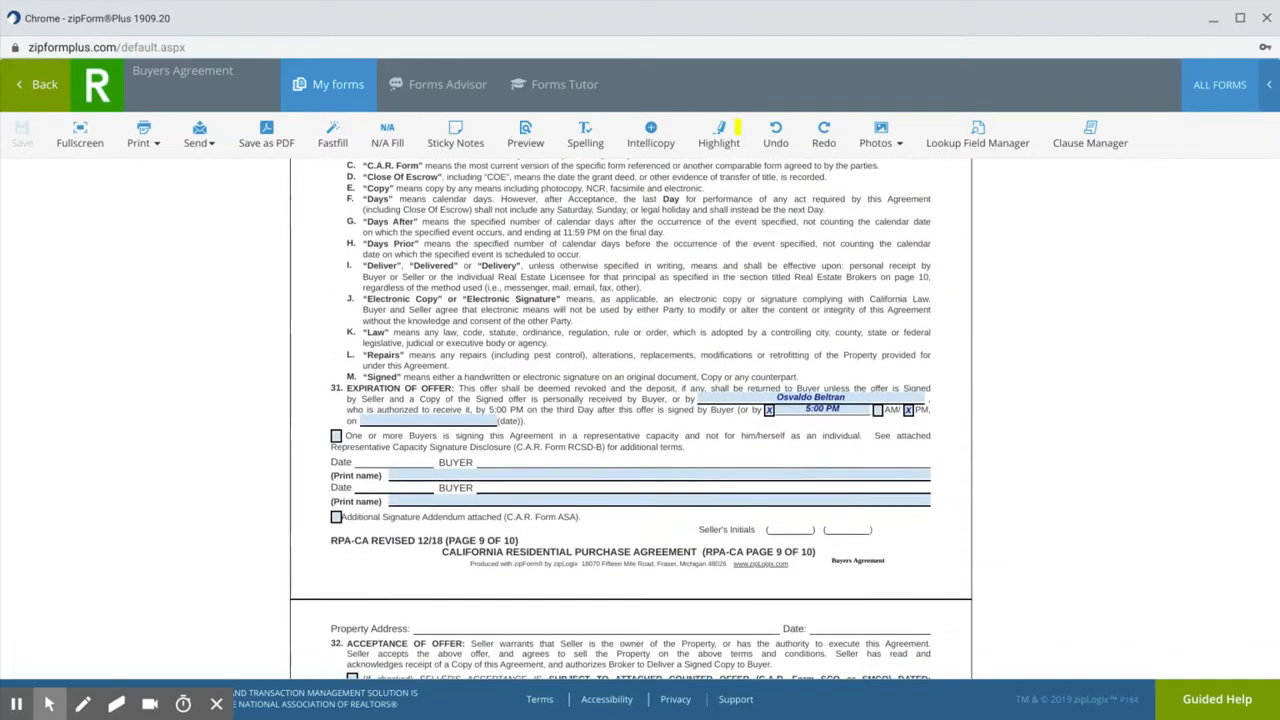
pyautogui.scroll(1, 630, 418)
pyautogui.scroll(-4, 630, 418)
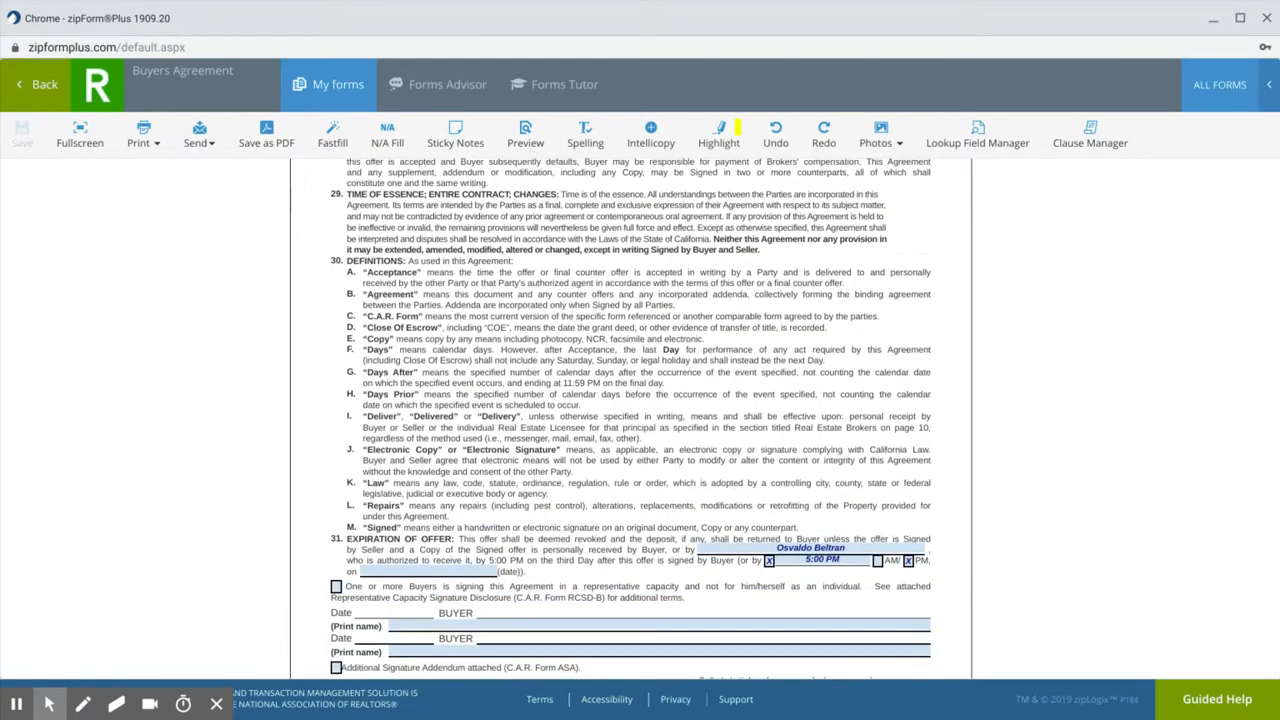
pyautogui.scroll(-1, 630, 418)
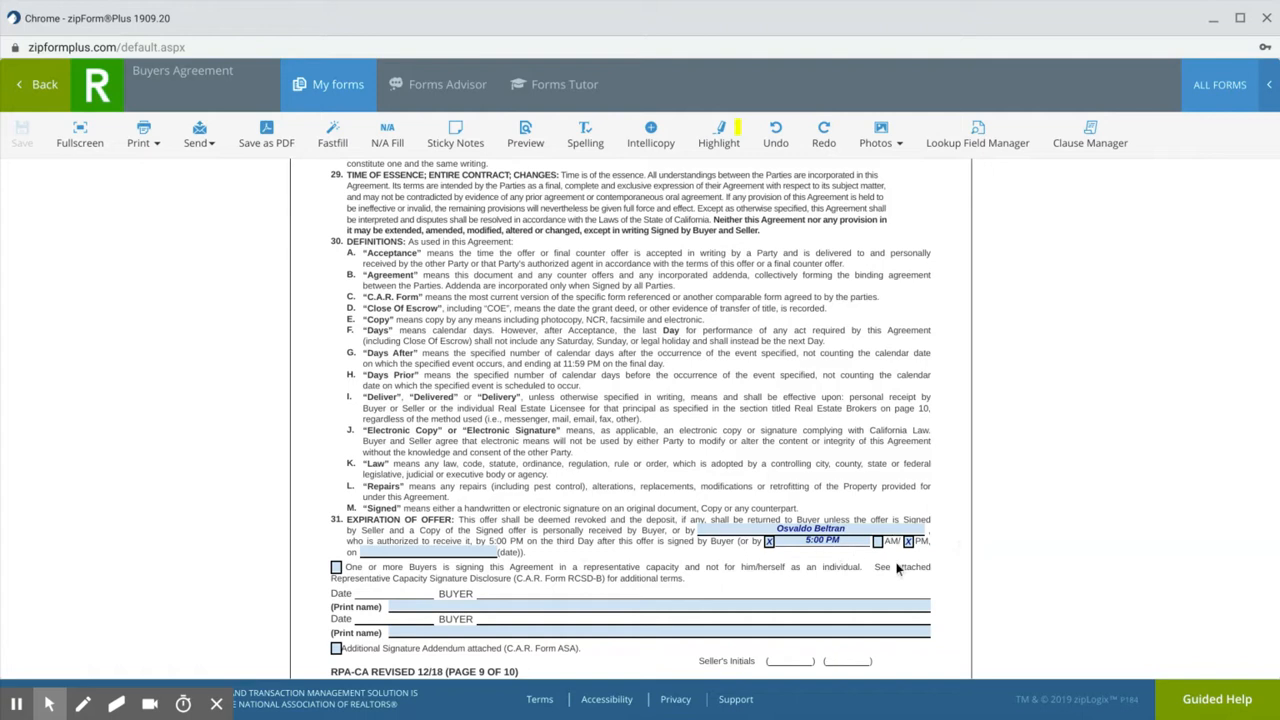
pyautogui.scroll(-4, 615, 540)
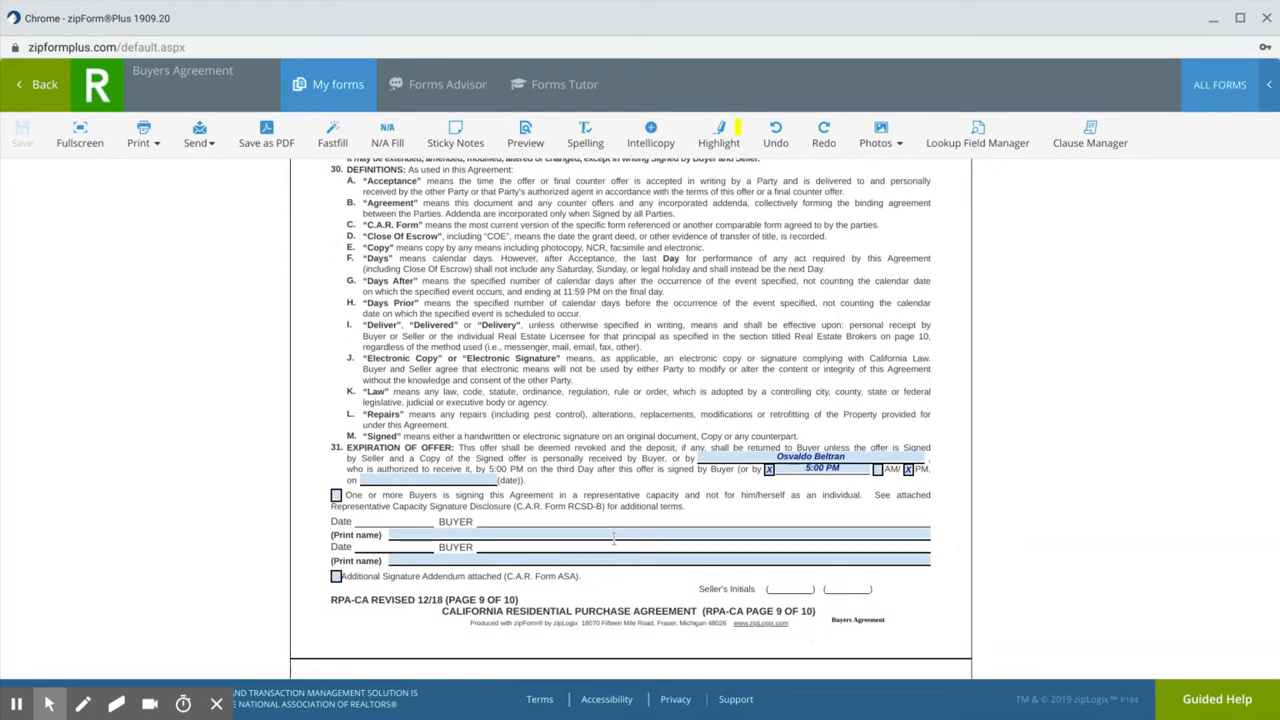
pyautogui.scroll(-6, 631, 418)
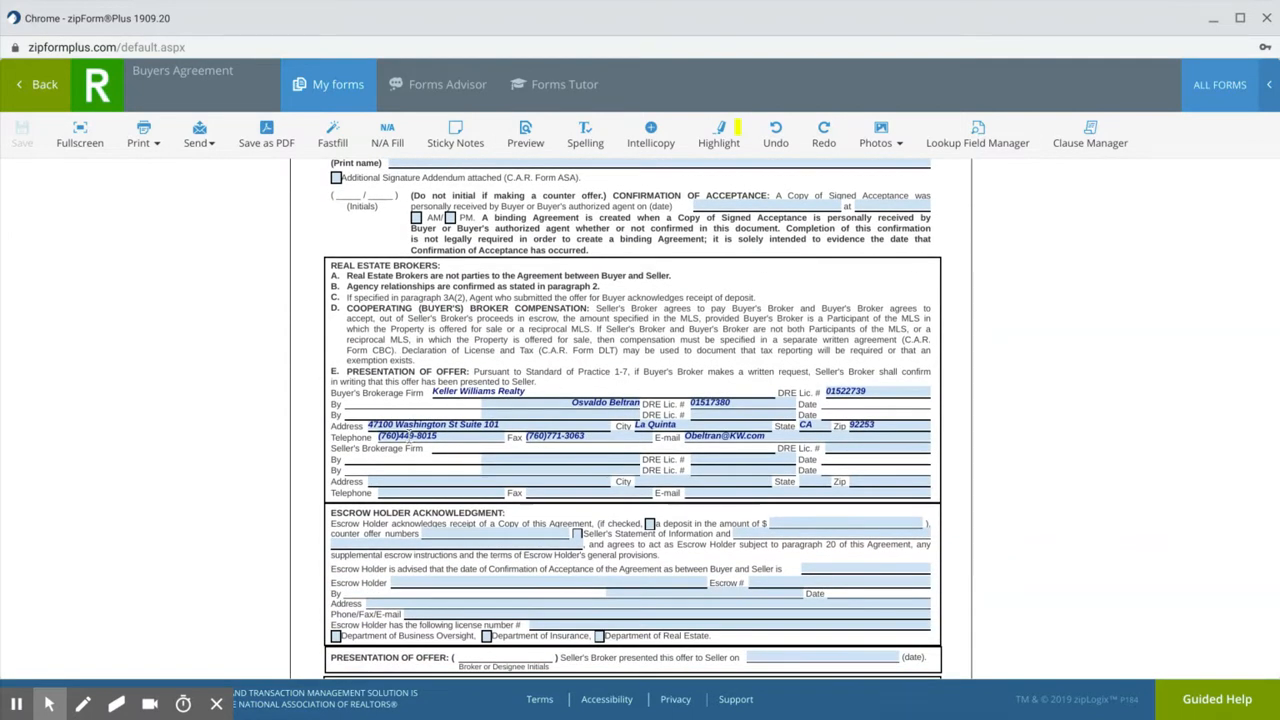
pyautogui.scroll(-10, 757, 309)
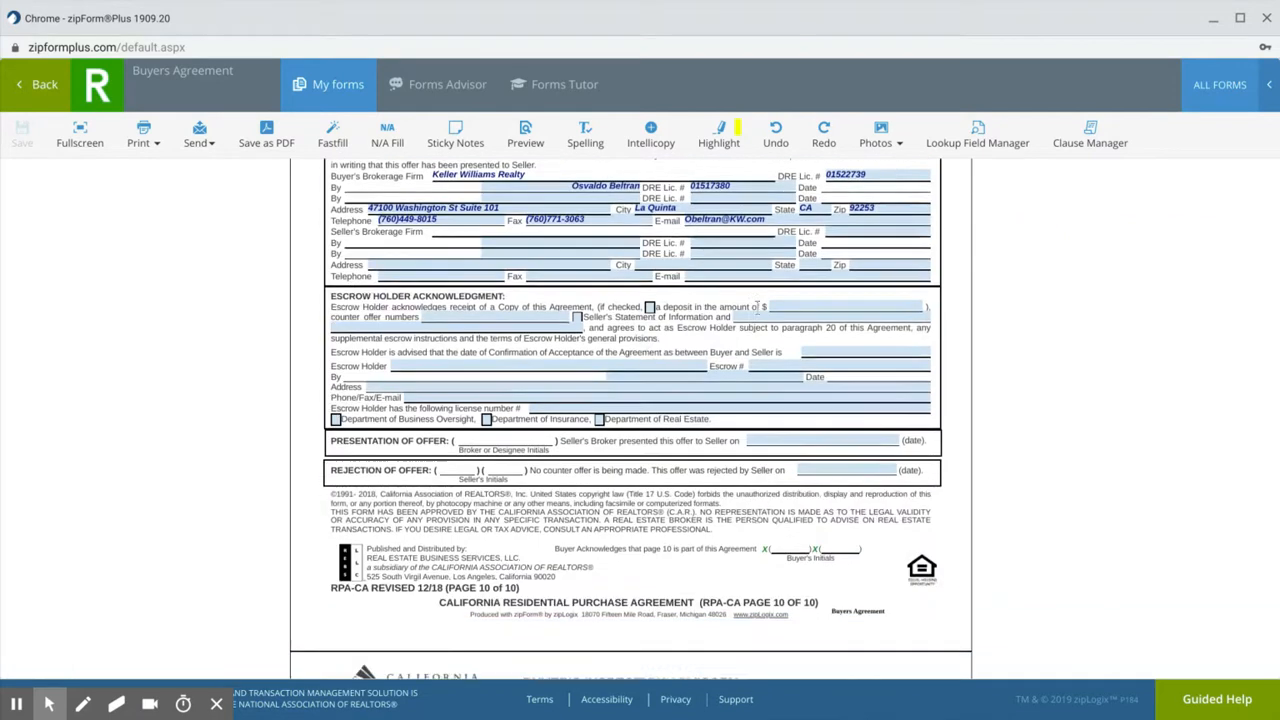
pyautogui.scroll(-5, 757, 309)
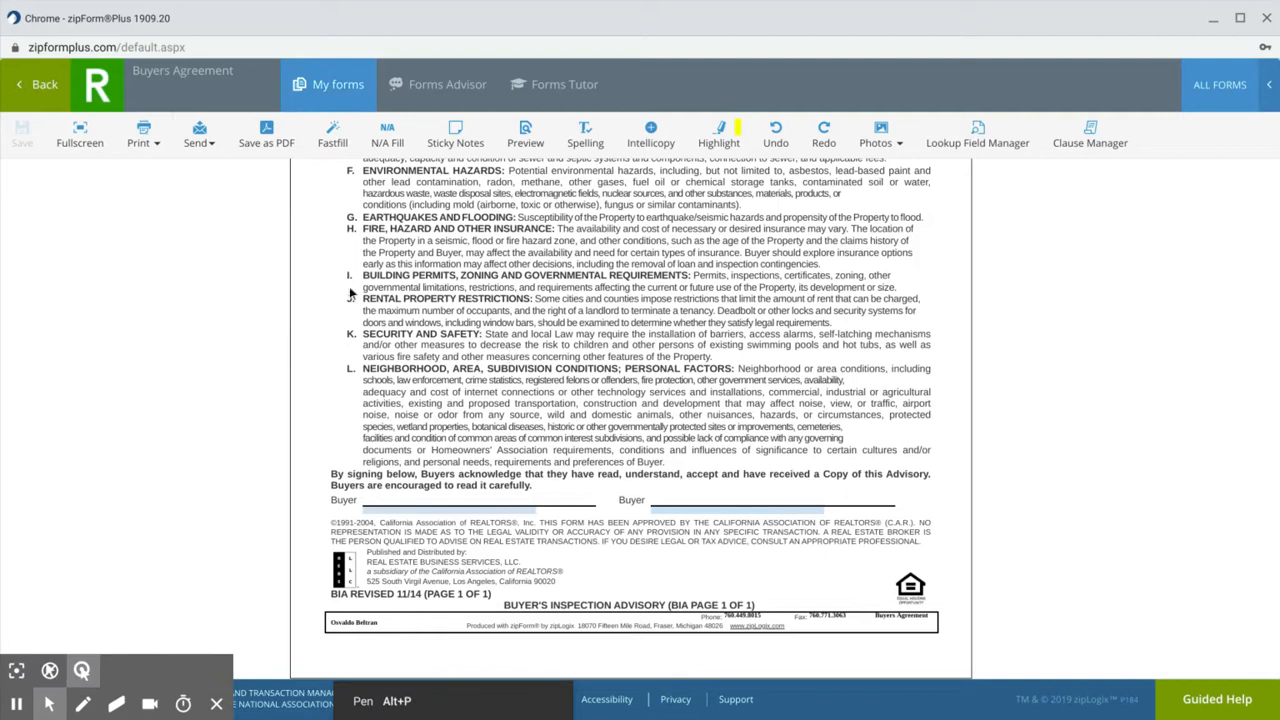
# Return to the Buyers Agreement template's documents and look through the forms it contains
pyautogui.click(43, 95)
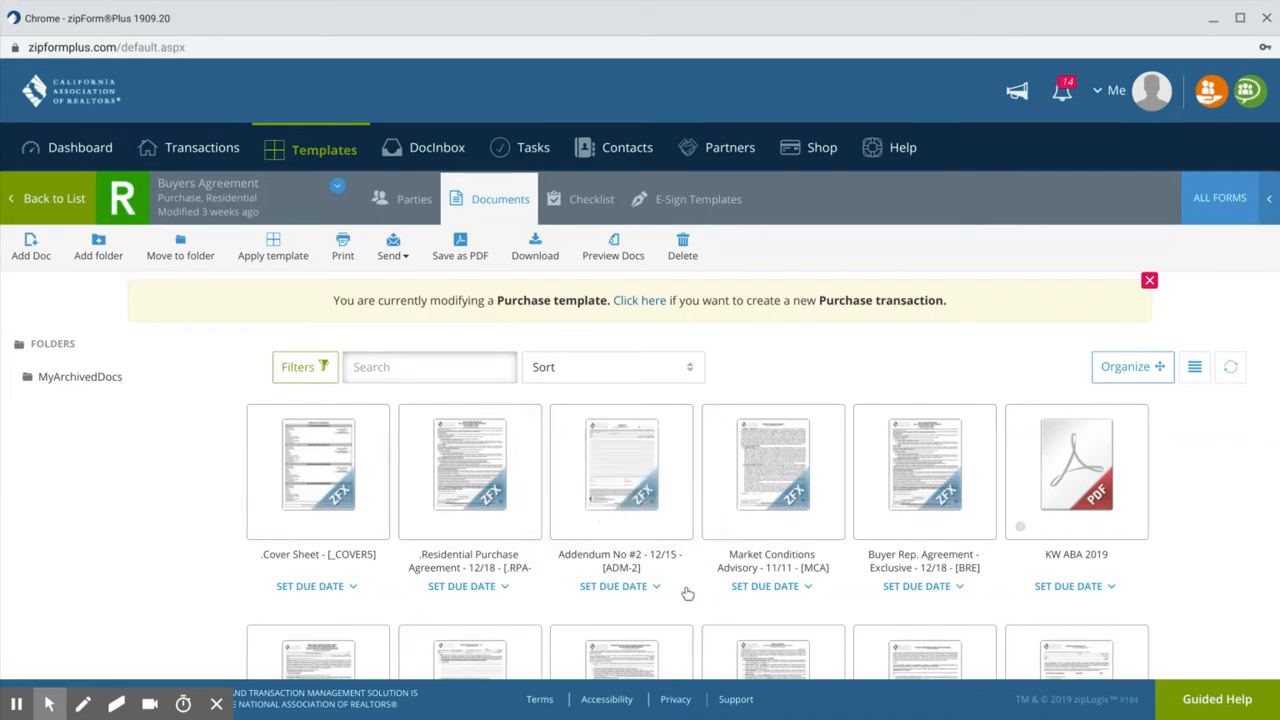
pyautogui.scroll(-2, 690, 593)
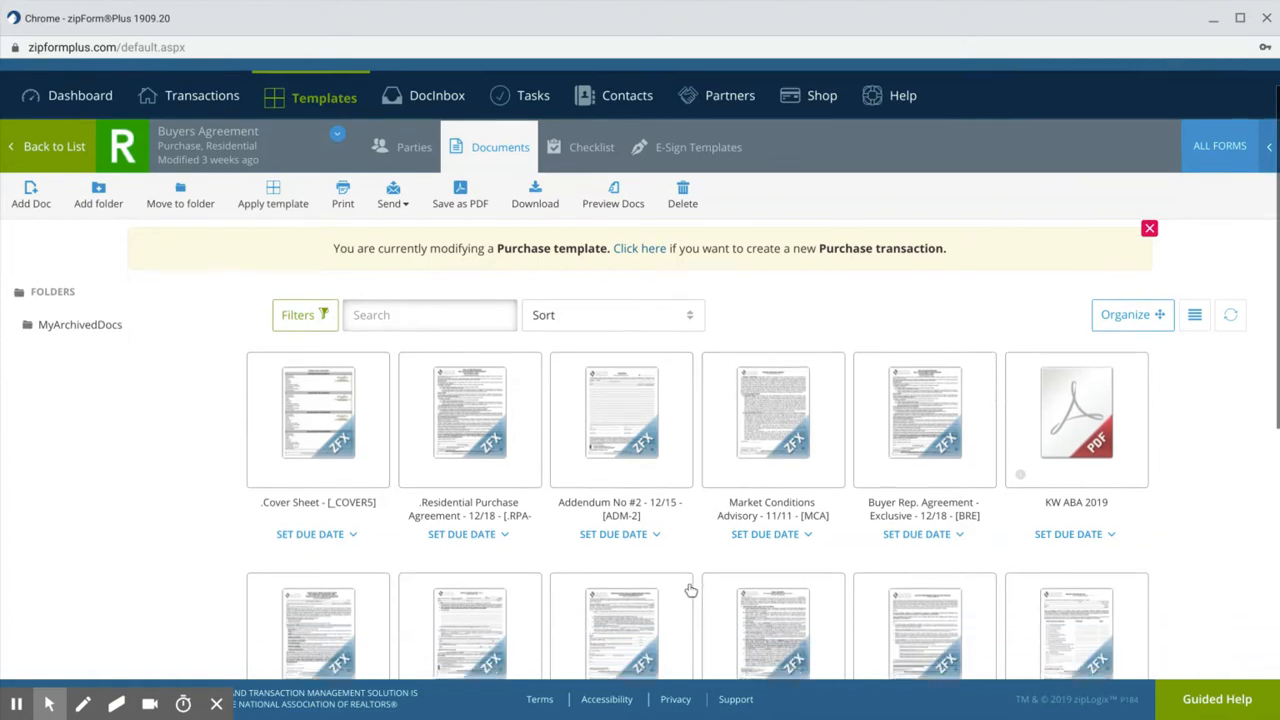
pyautogui.scroll(-1, 690, 591)
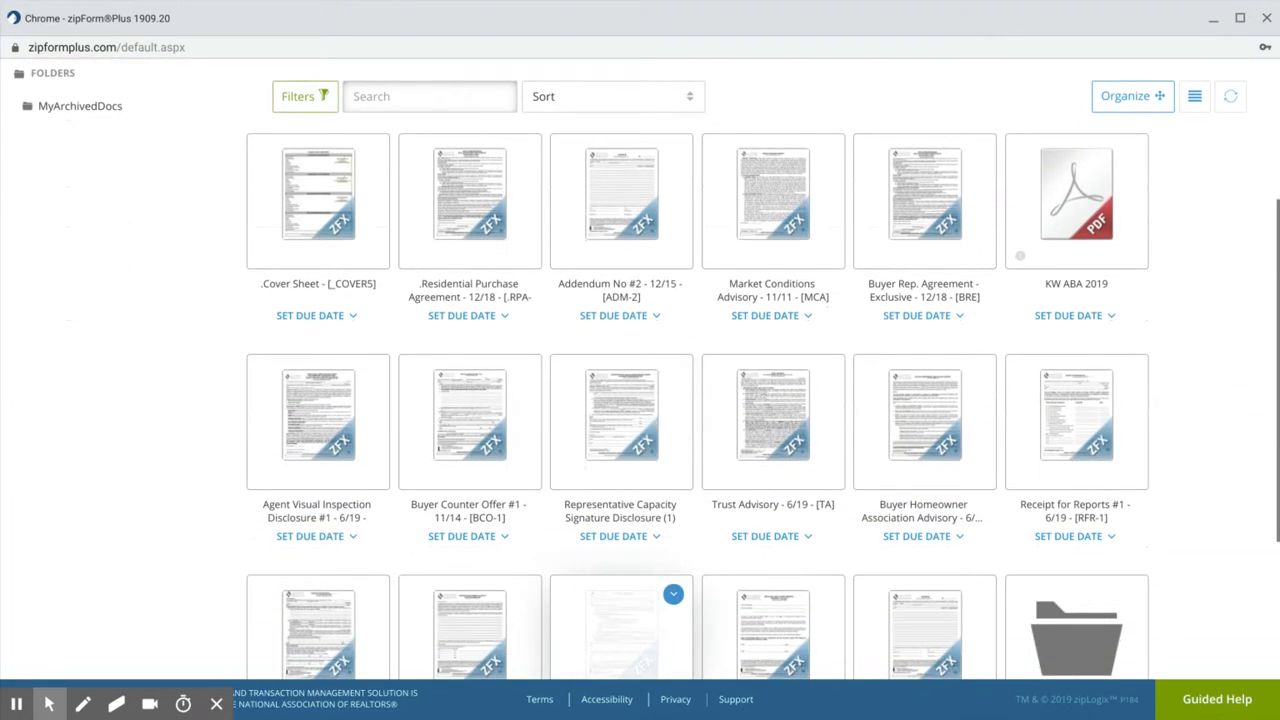
pyautogui.scroll(-1, 690, 591)
pyautogui.scroll(-2, 690, 591)
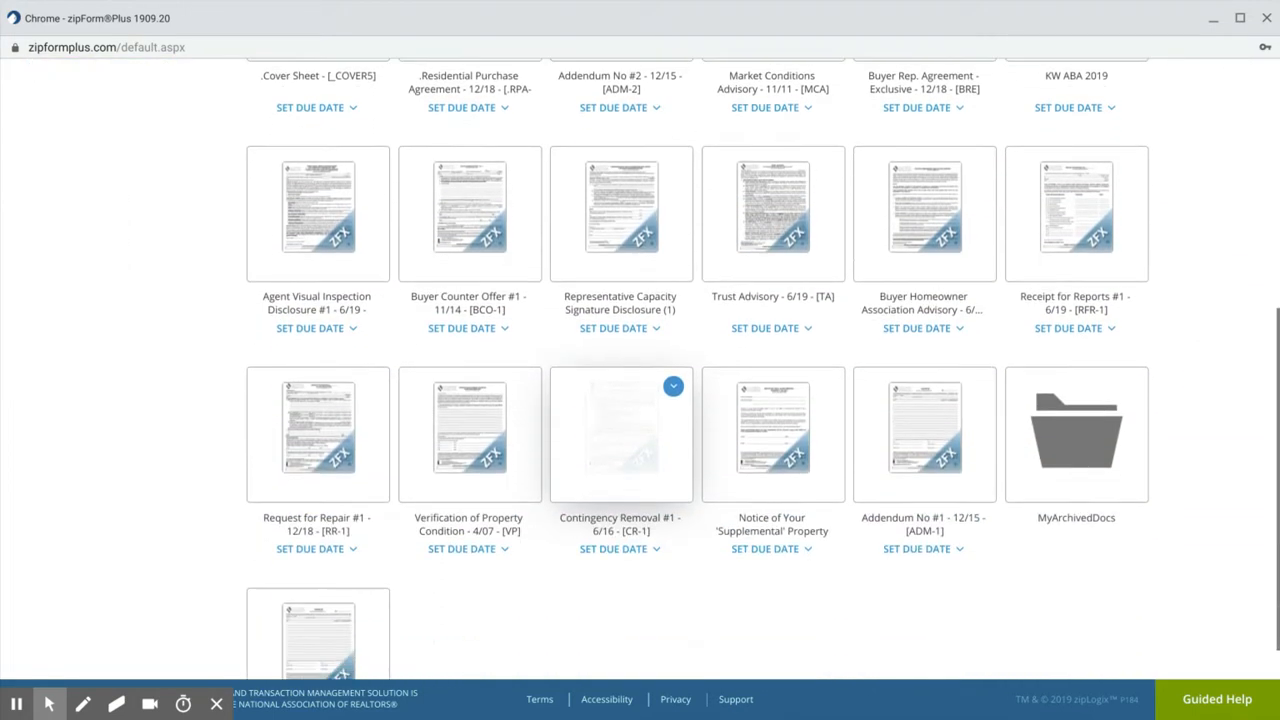
pyautogui.scroll(1, 690, 591)
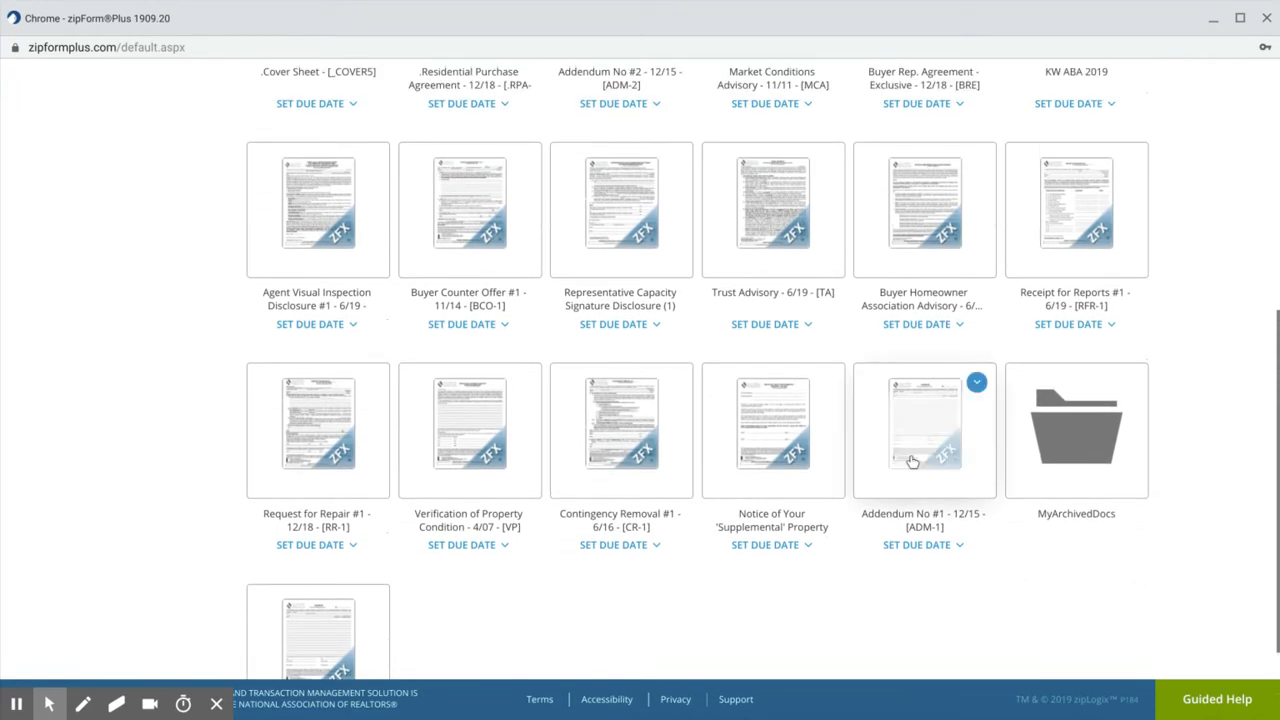
# Open Addendum No #1 [ADM-1], examine its form, and return to the template's documents
pyautogui.click(921, 437)
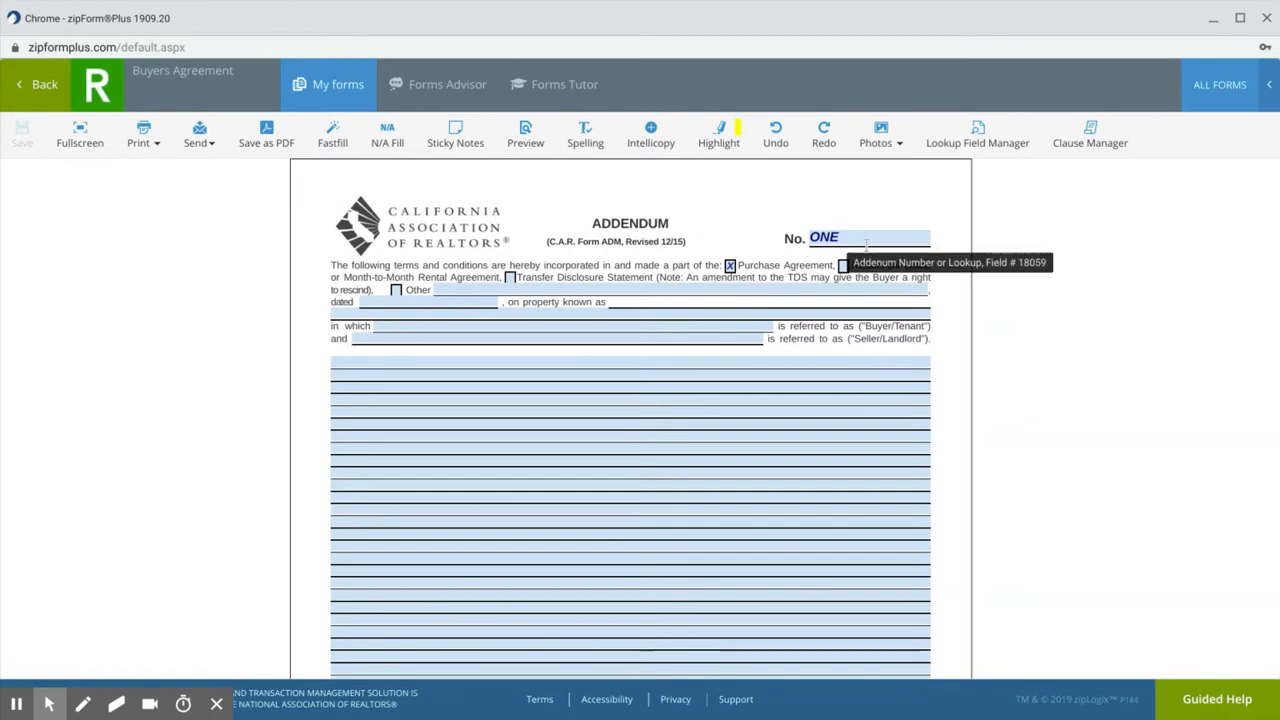
pyautogui.scroll(-4, 829, 300)
pyautogui.scroll(4, 820, 340)
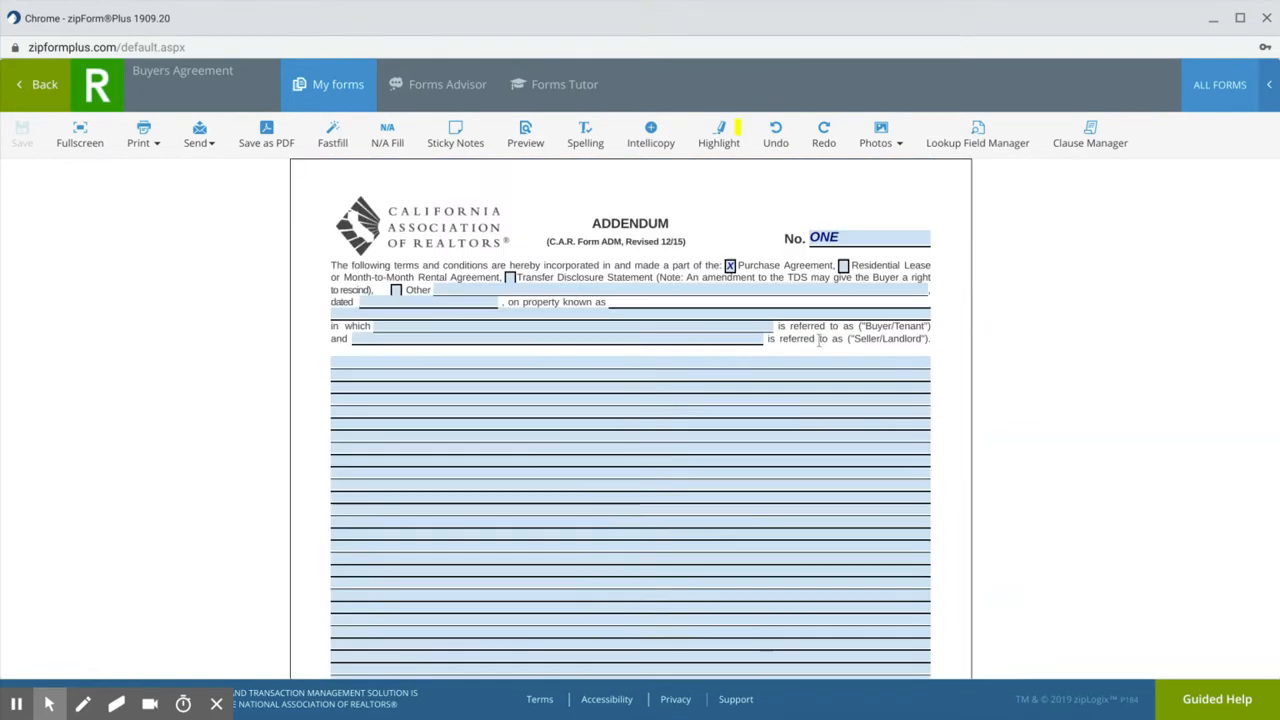
pyautogui.click(34, 95)
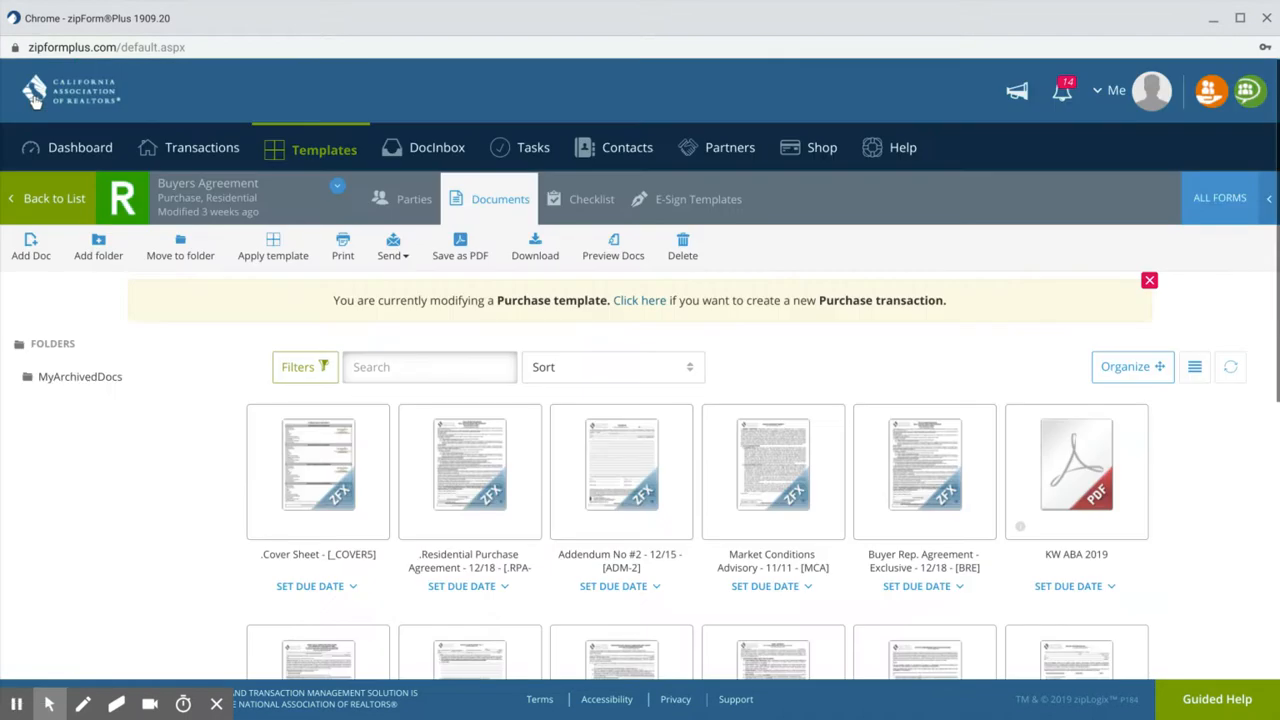
# Open Addendum No #2 [ADM-2], examine its pest inspection clause, and return to the template's documents
pyautogui.click(595, 470)
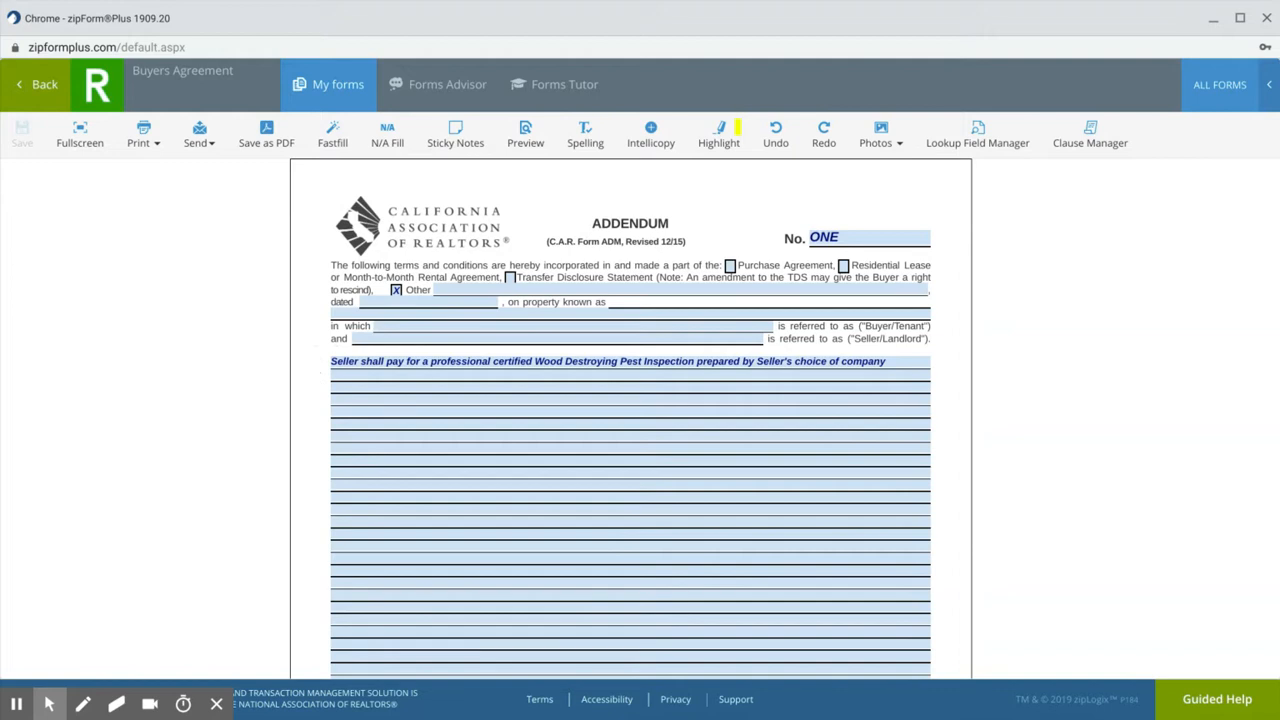
pyautogui.scroll(-4, 630, 420)
pyautogui.scroll(4, 630, 420)
pyautogui.click(22, 104)
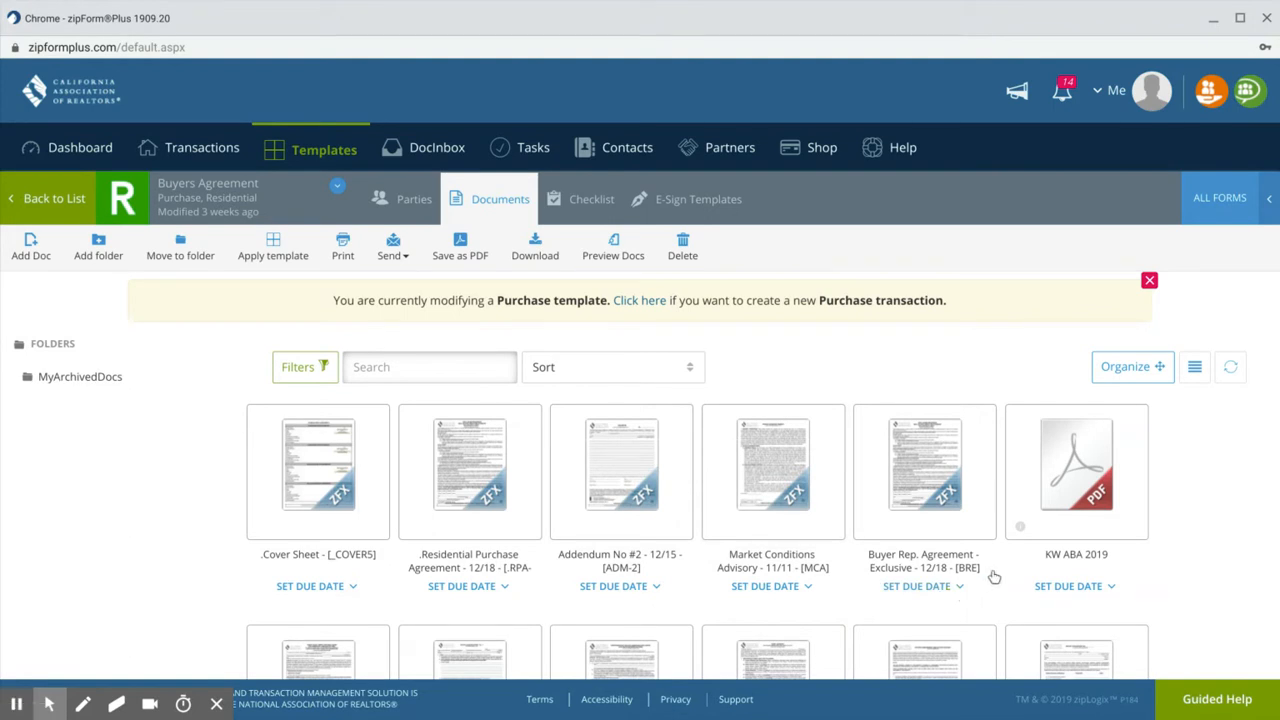
# Open the Market Conditions Advisory [MCA], examine it down to the buyer and seller signature lines, and return to the documents
pyautogui.scroll(-2, 994, 577)
pyautogui.scroll(1, 994, 577)
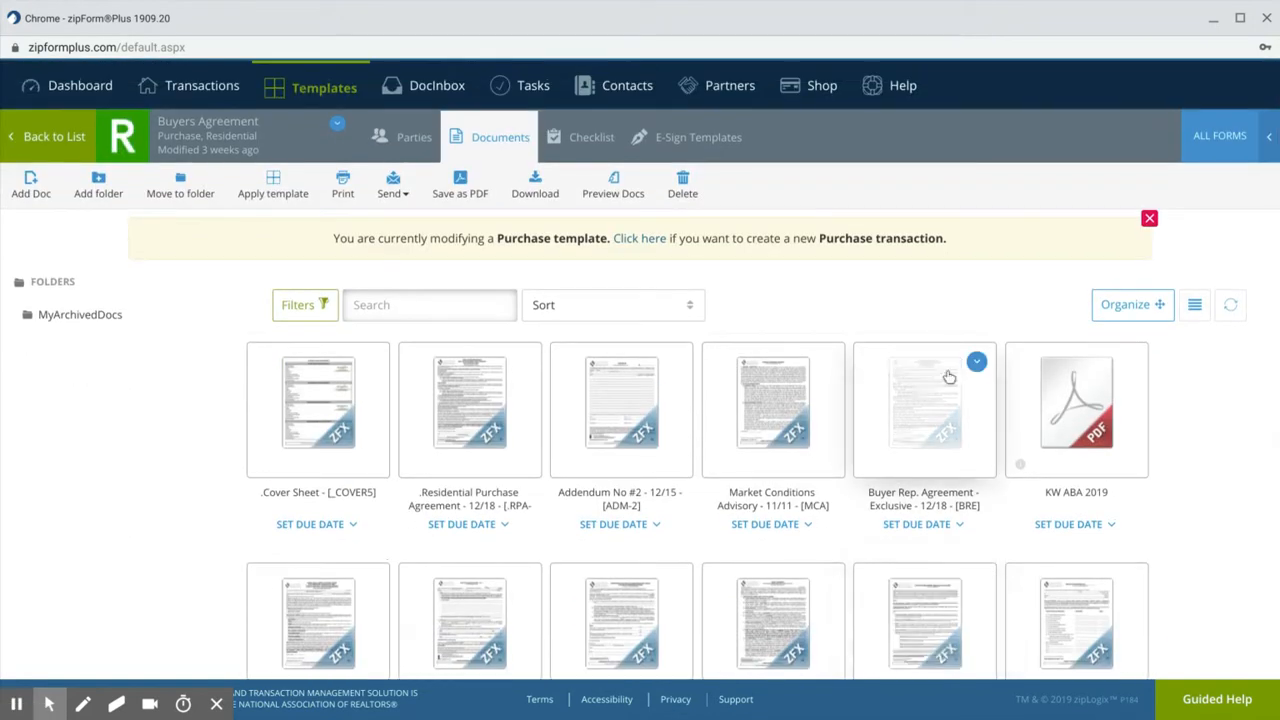
pyautogui.click(783, 425)
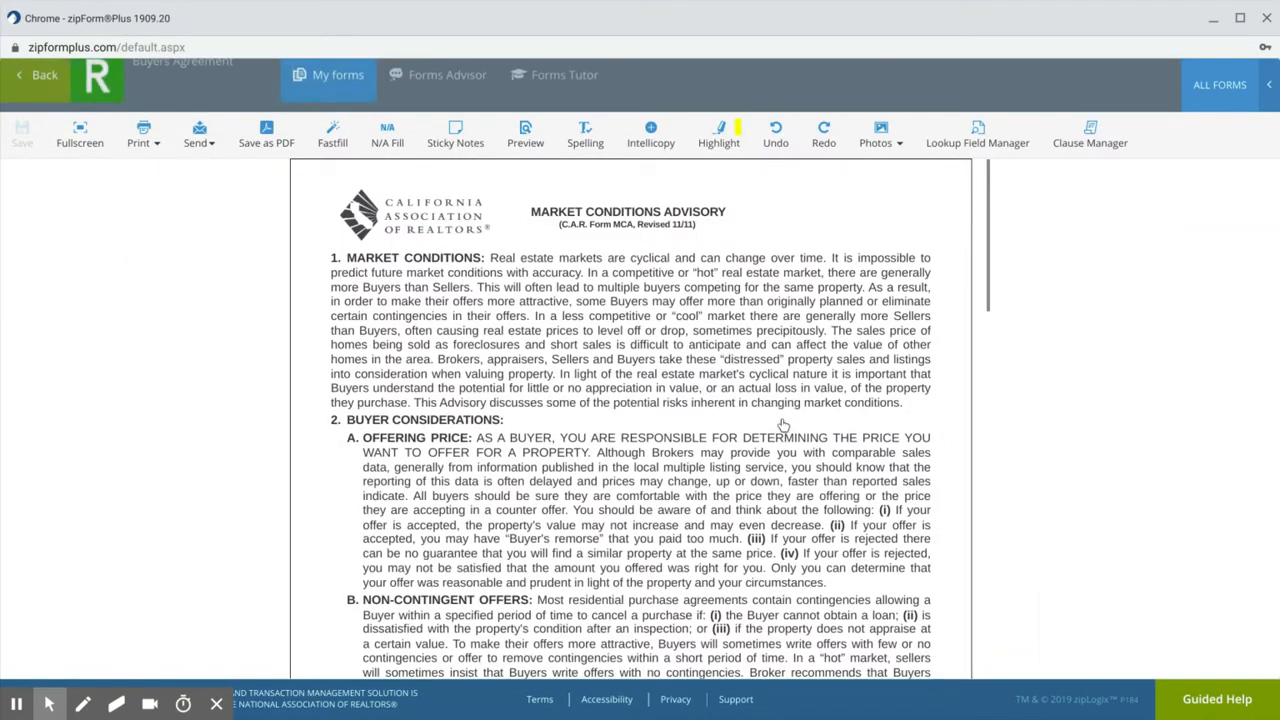
pyautogui.scroll(-15, 803, 372)
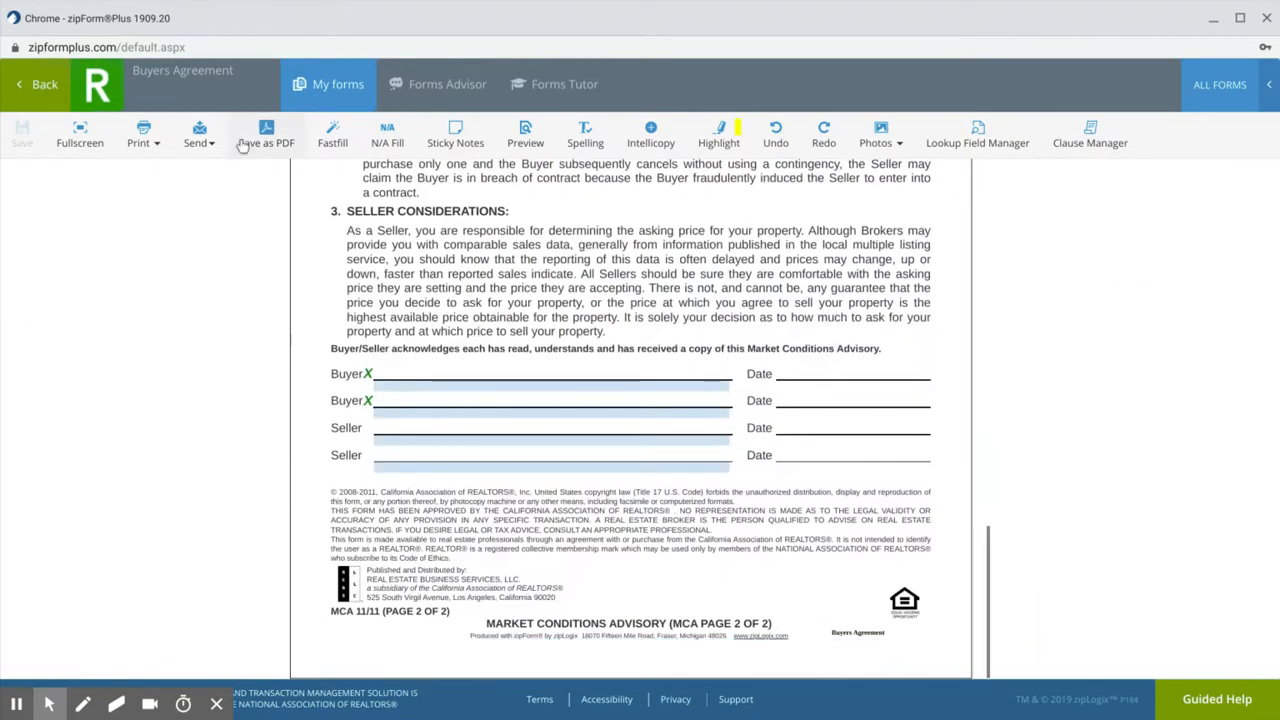
pyautogui.click(44, 88)
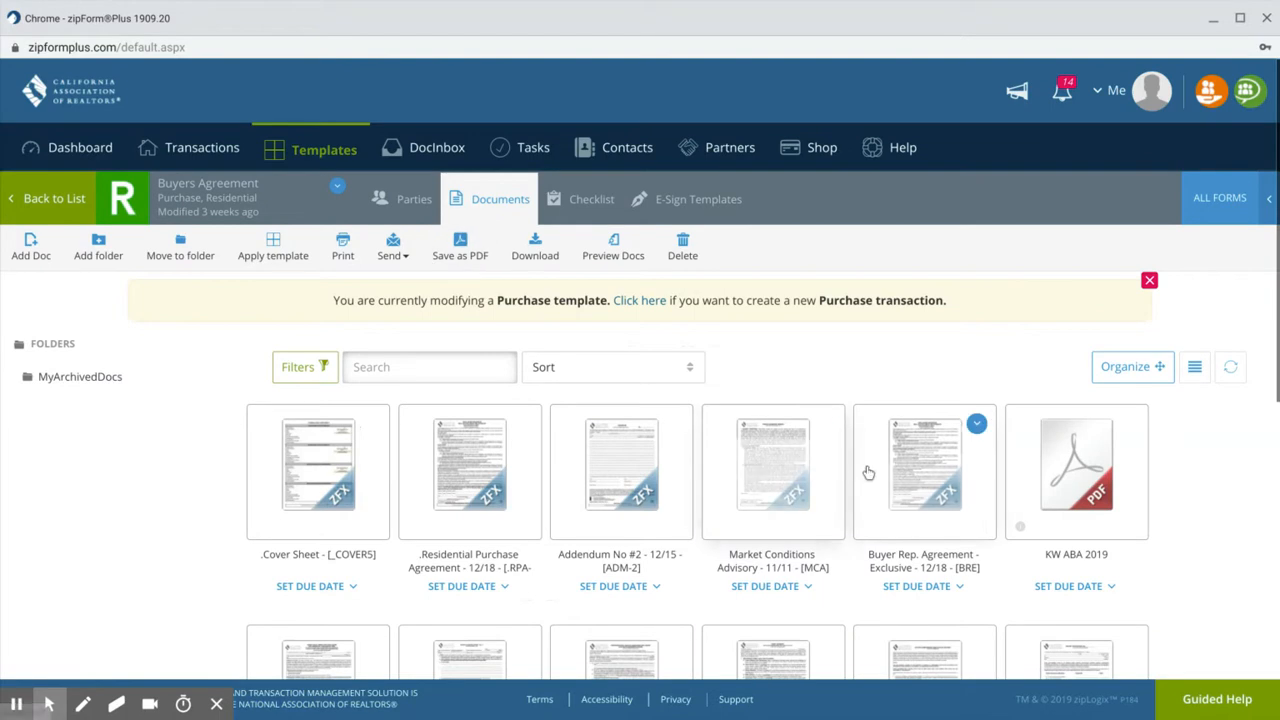
# Open the Buyer Rep. Agreement - Exclusive [BRE] and examine its attached agency relationship disclosure and the exclusive right to represent section
pyautogui.click(895, 487)
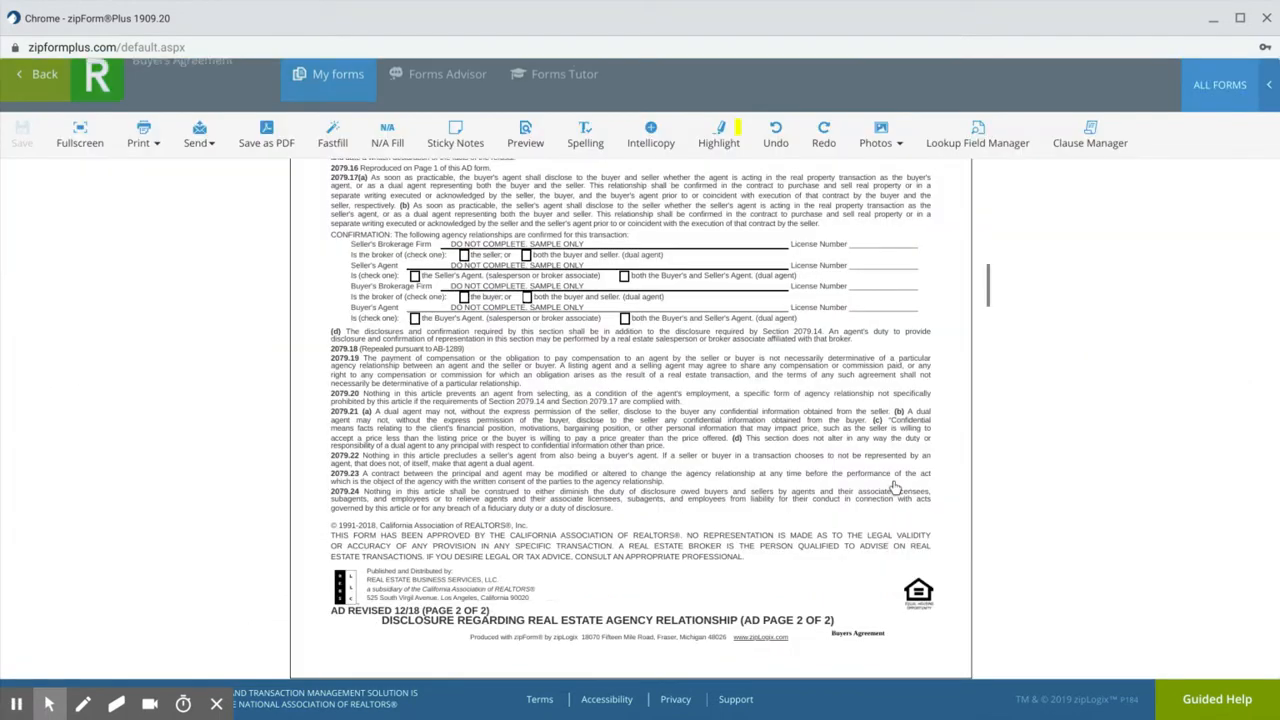
pyautogui.scroll(9, 630, 420)
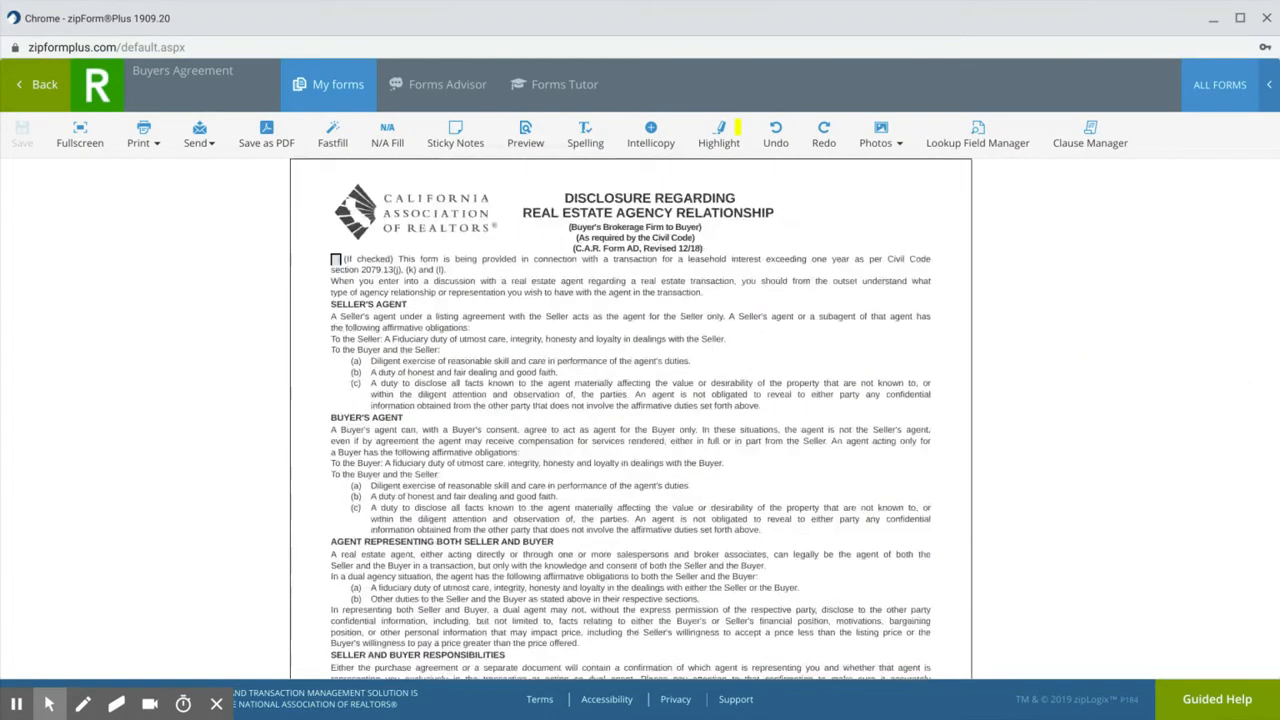
pyautogui.scroll(-5, 630, 420)
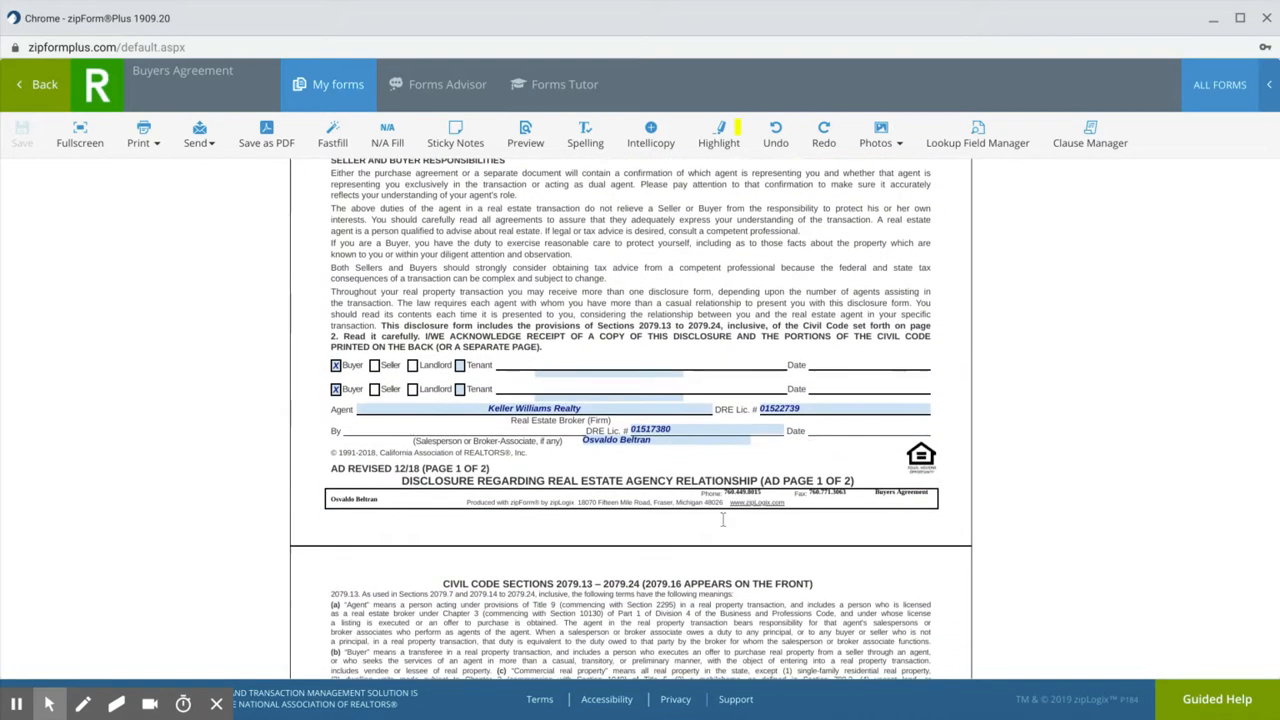
pyautogui.scroll(-12, 792, 603)
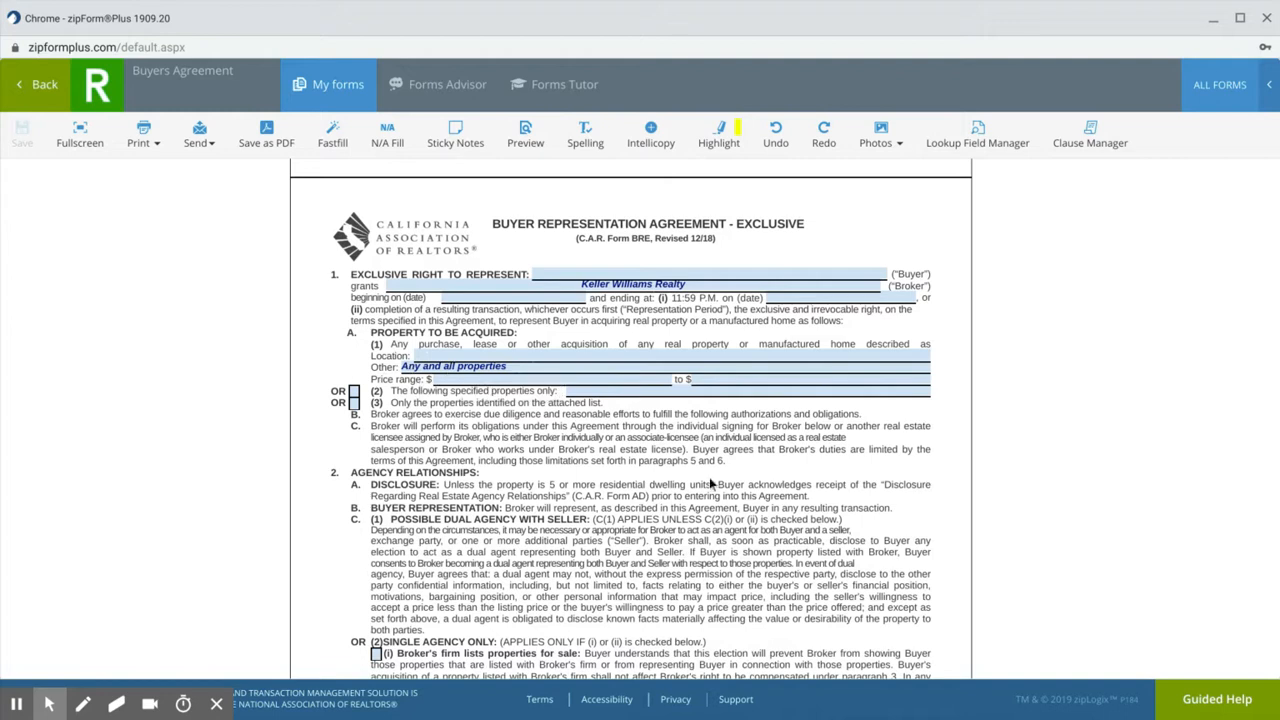
# Examine the single agency options and the broker compensation terms on BRE pages 1 and 2
pyautogui.scroll(-4, 774, 491)
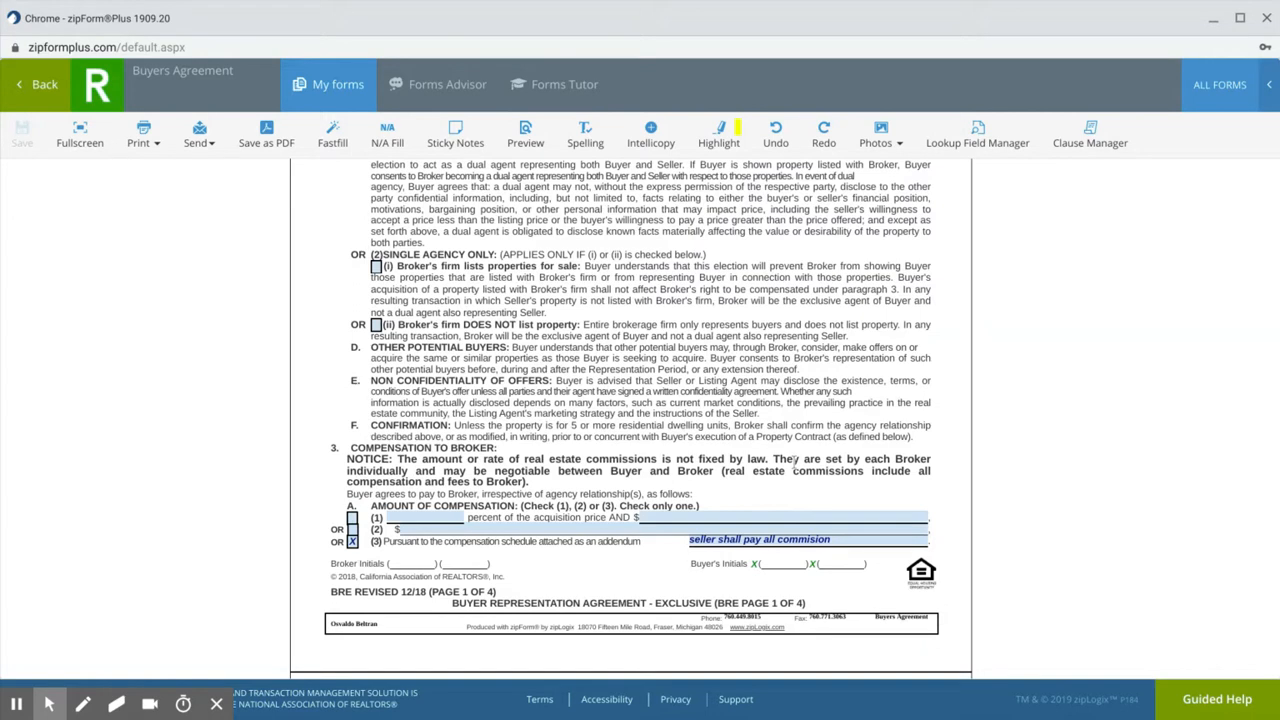
pyautogui.scroll(-1, 793, 462)
pyautogui.scroll(-5, 793, 470)
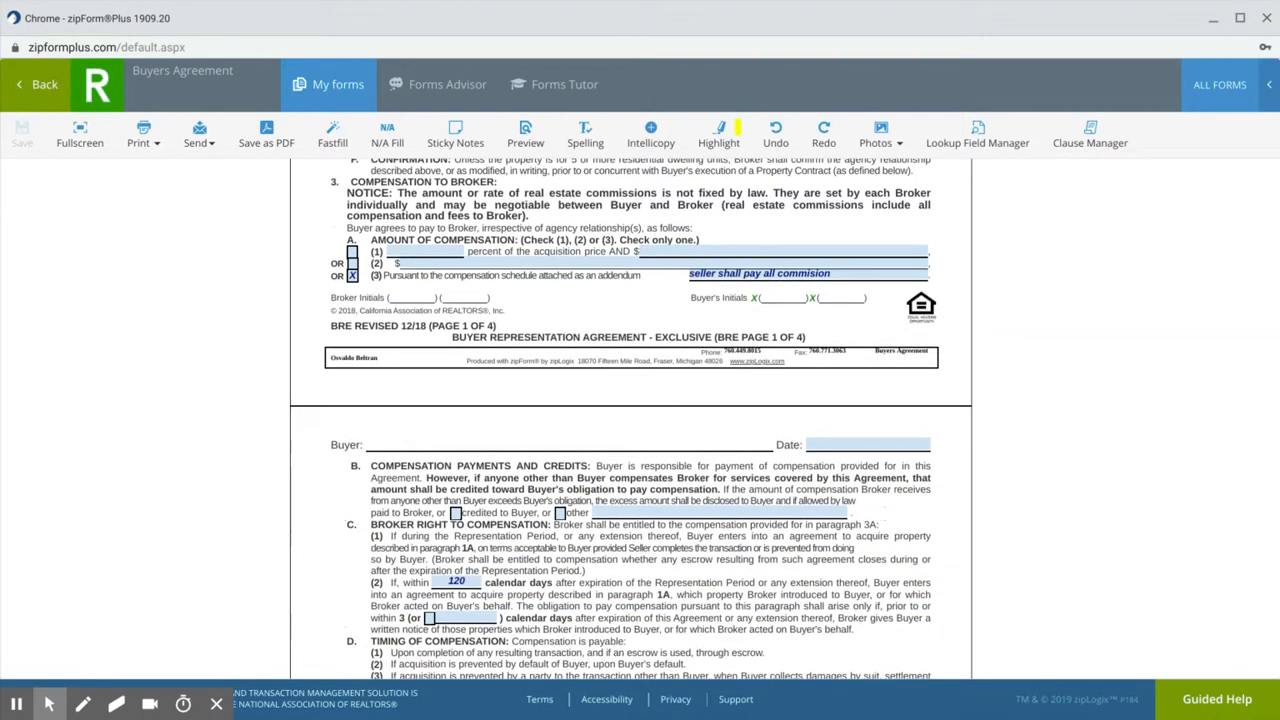
pyautogui.scroll(-5, 631, 418)
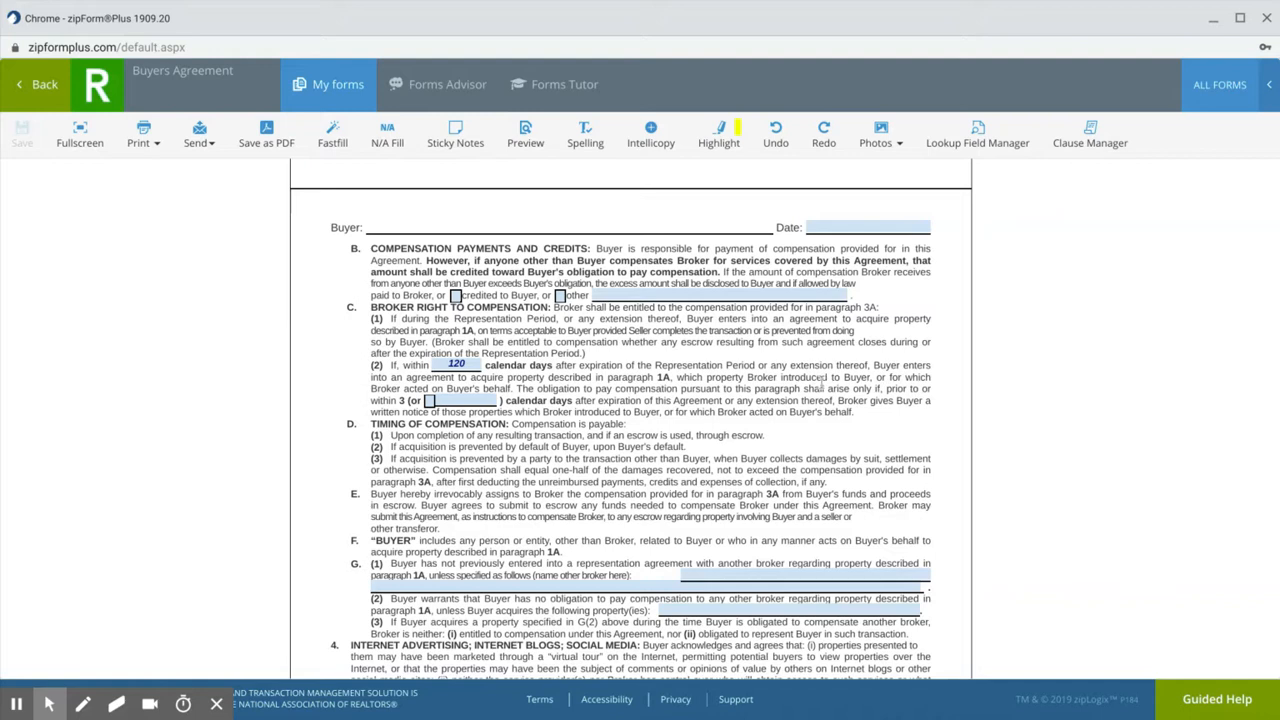
pyautogui.scroll(-2, 630, 420)
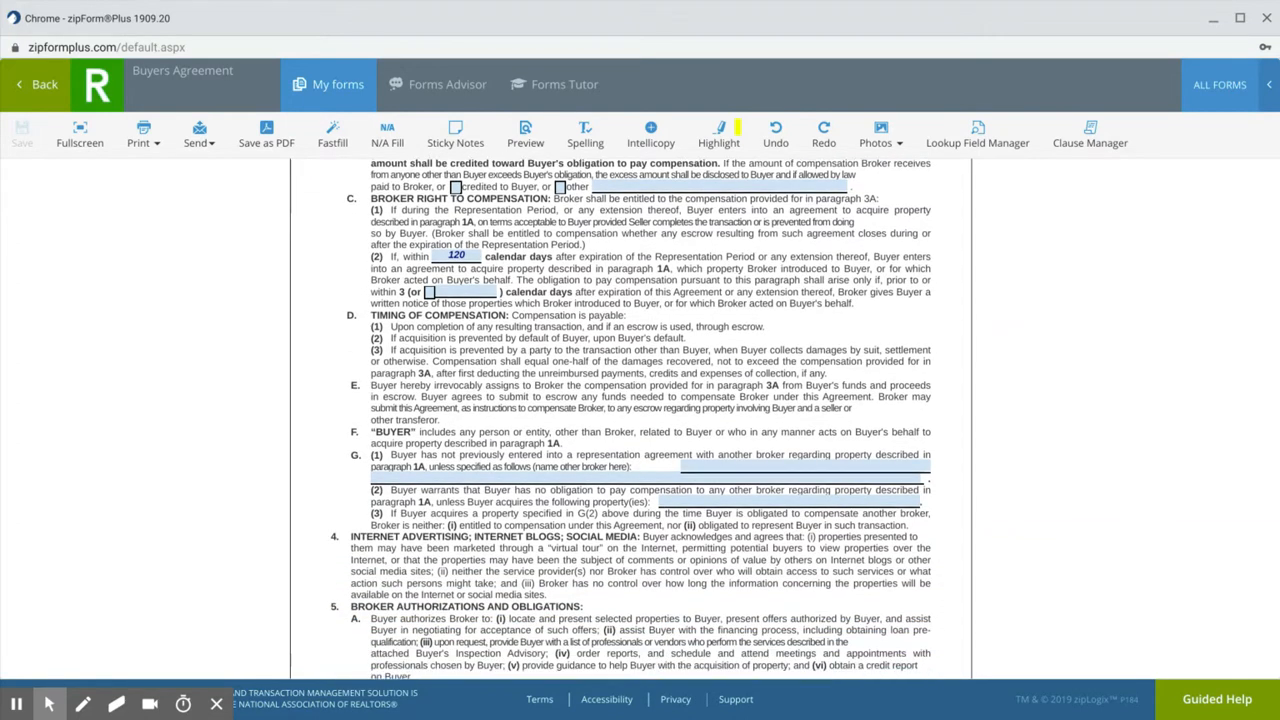
# Examine the broker authorizations, buyer obligations, signature section and attached Buyer's Inspection Advisory, then return to the template's documents
pyautogui.scroll(-6, 630, 420)
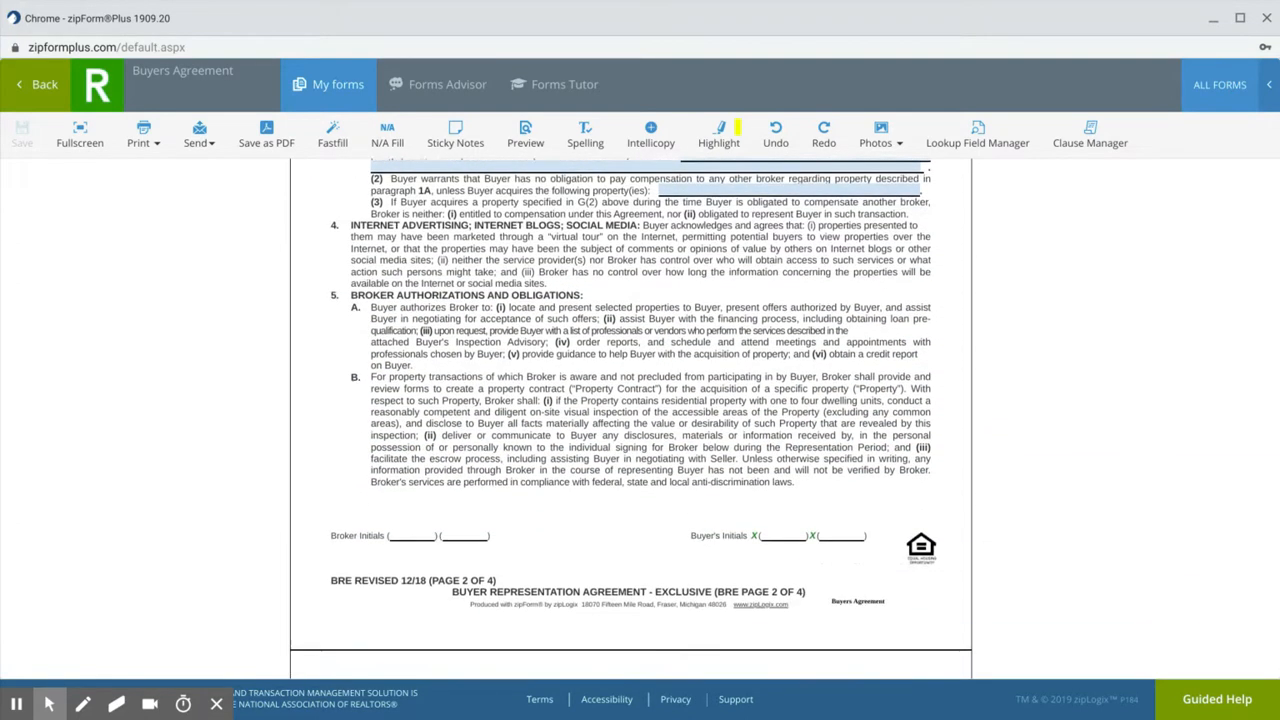
pyautogui.scroll(-8, 630, 420)
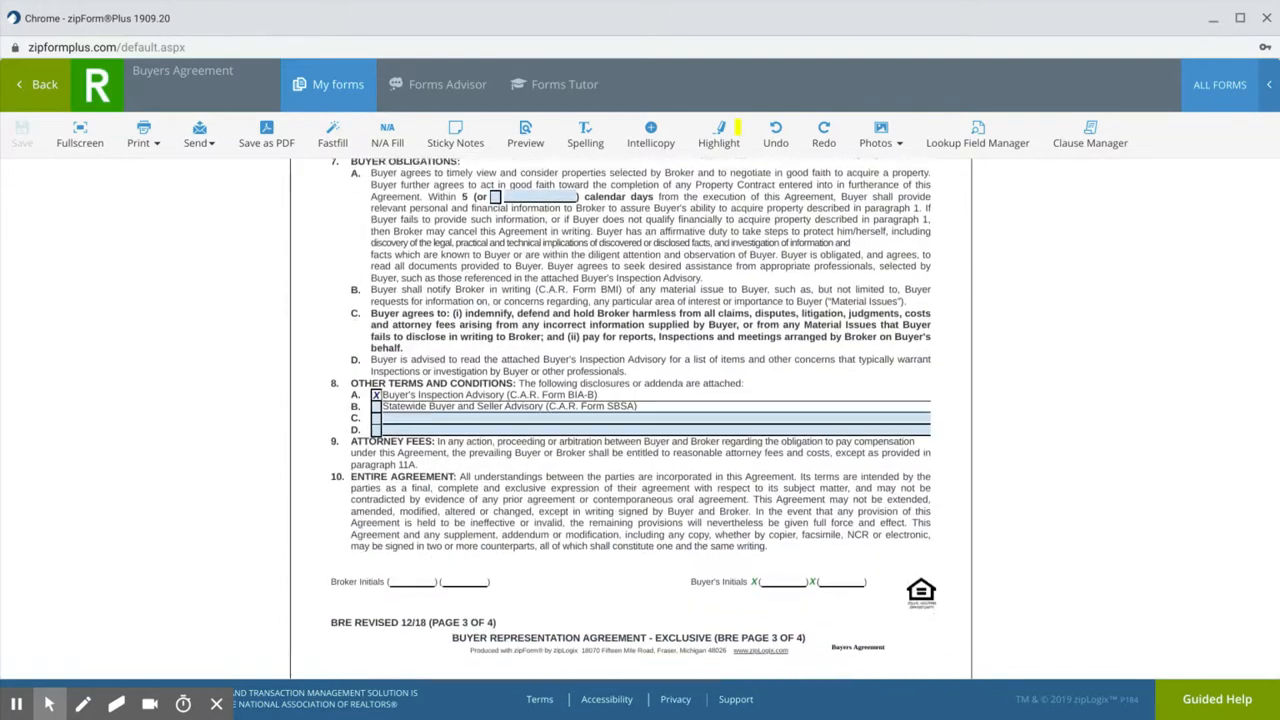
pyautogui.scroll(-8, 630, 420)
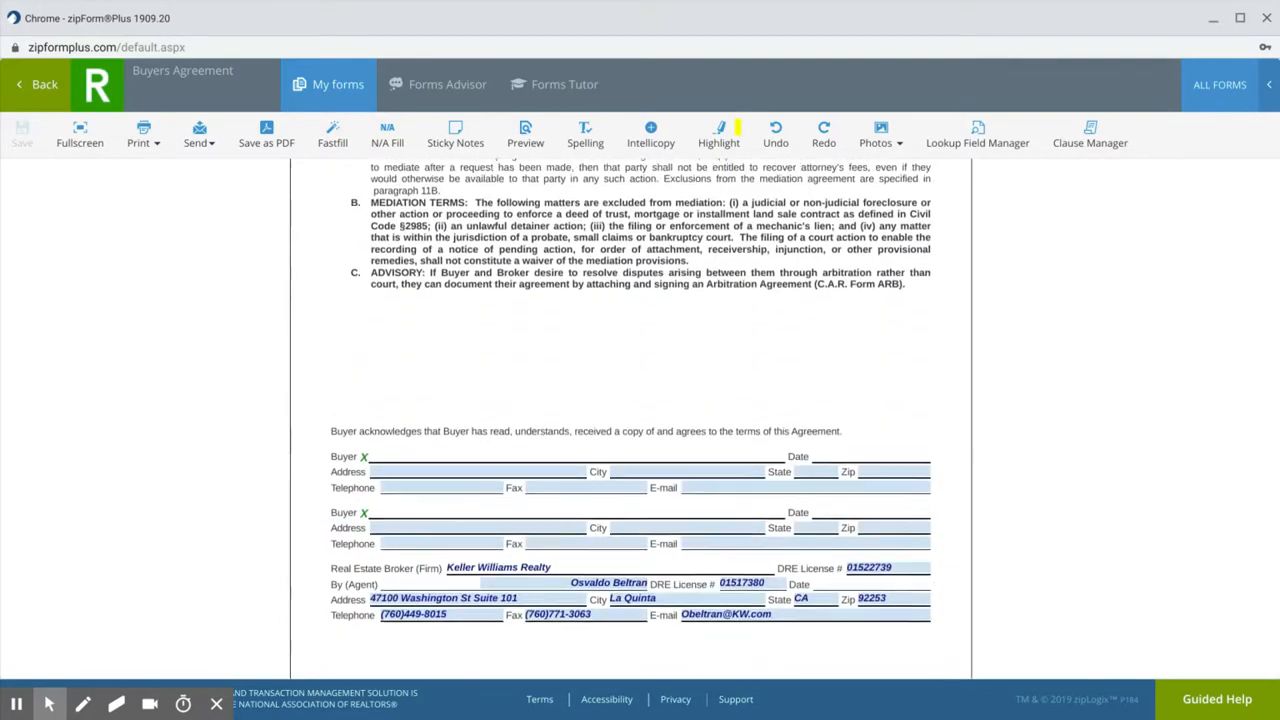
pyautogui.scroll(-8, 765, 378)
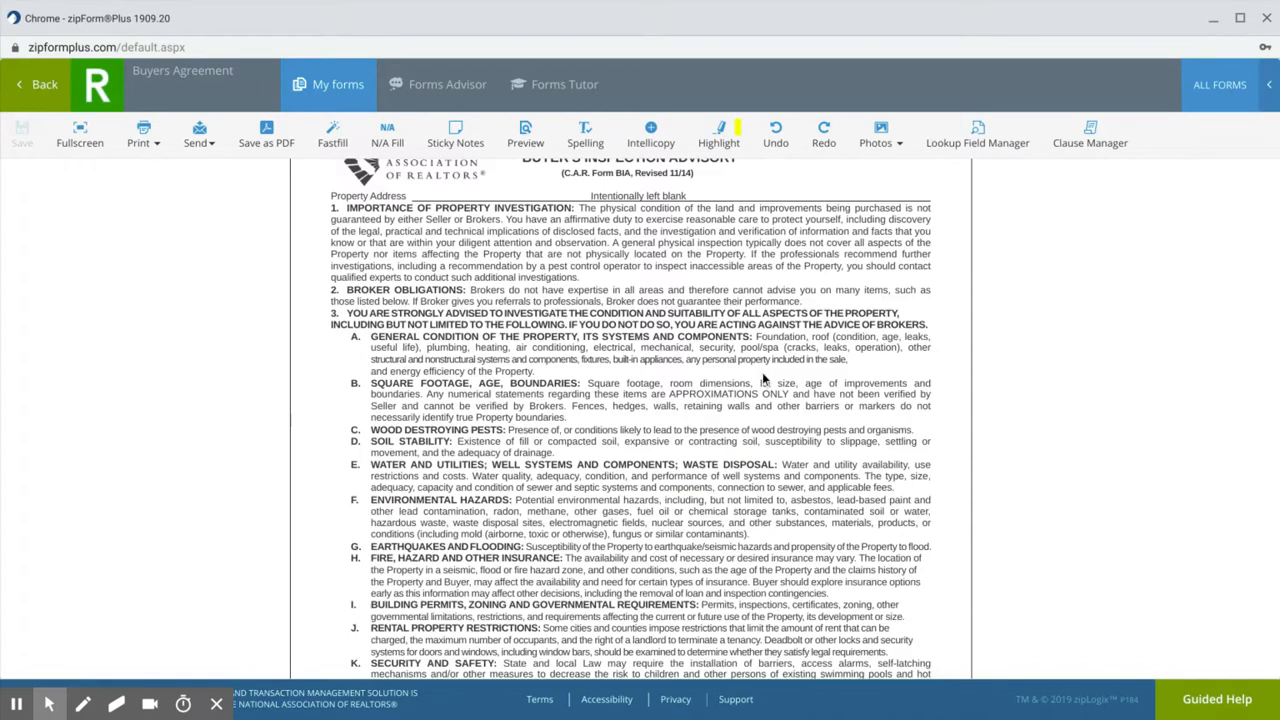
pyautogui.click(45, 85)
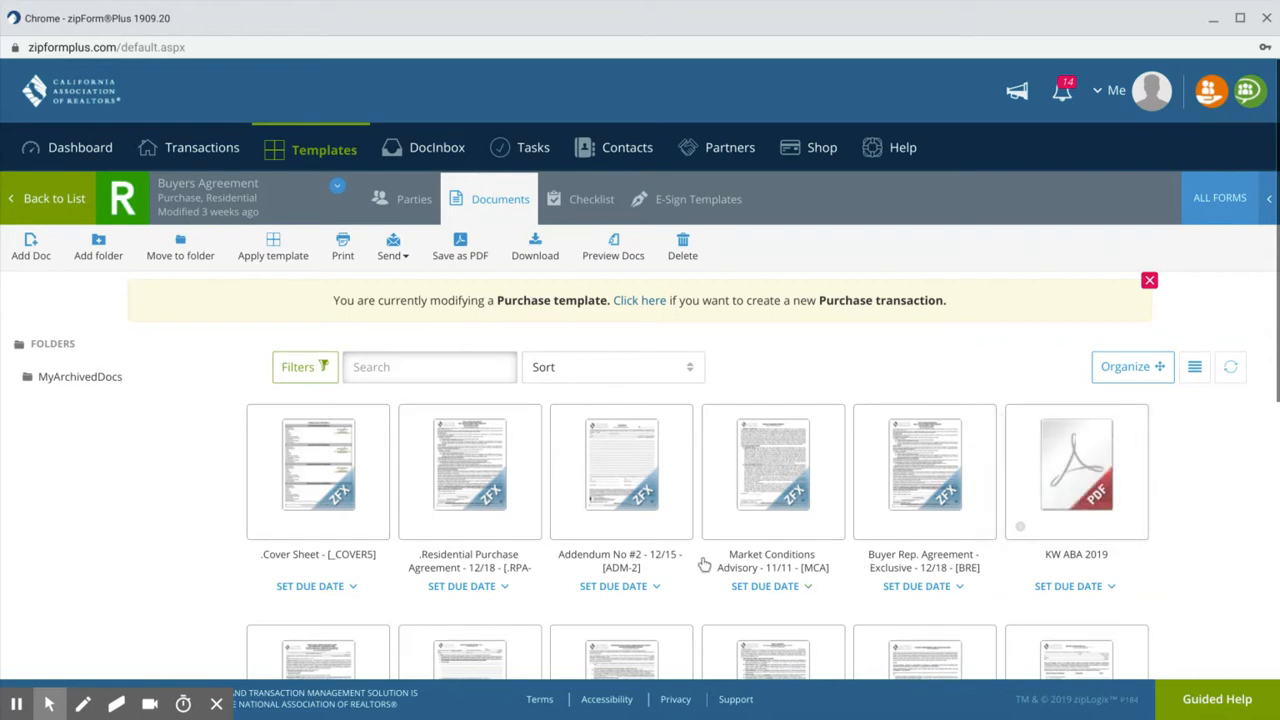
# Open Agent Visual Inspection Disclosure #1 and examine the property details, inspection limitations and initials on page 1
pyautogui.scroll(-3, 704, 565)
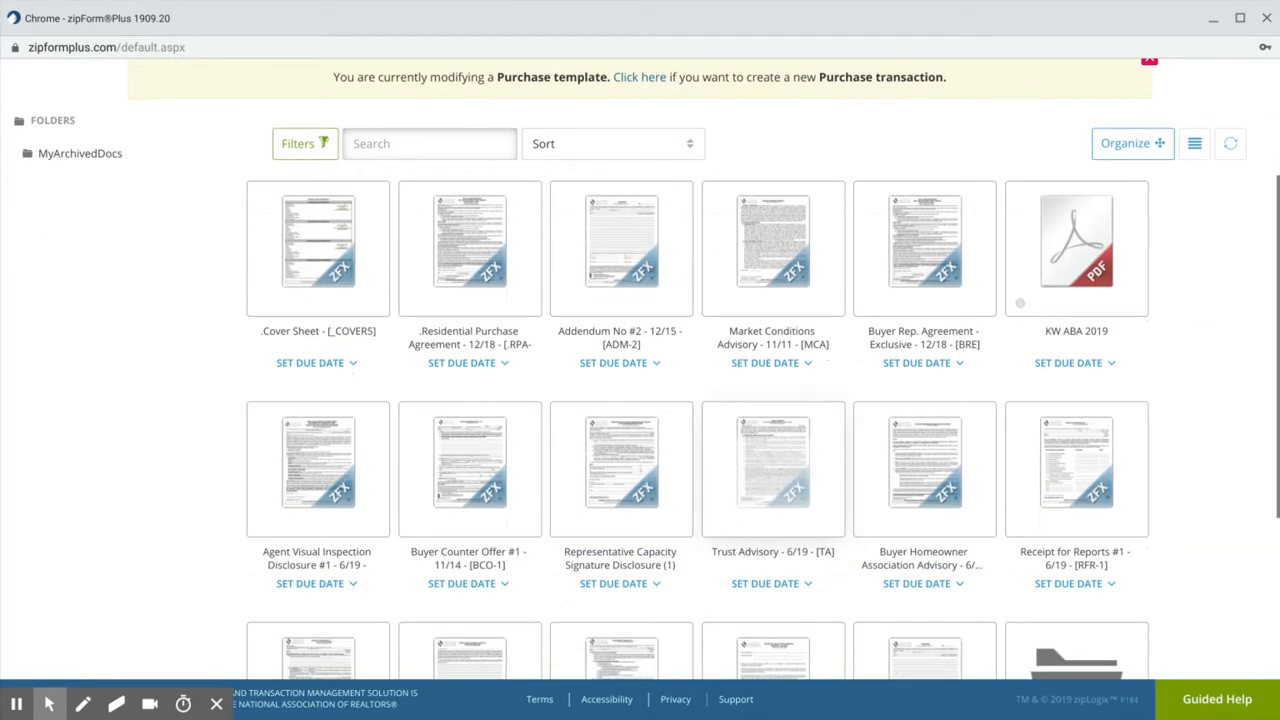
pyautogui.click(318, 478)
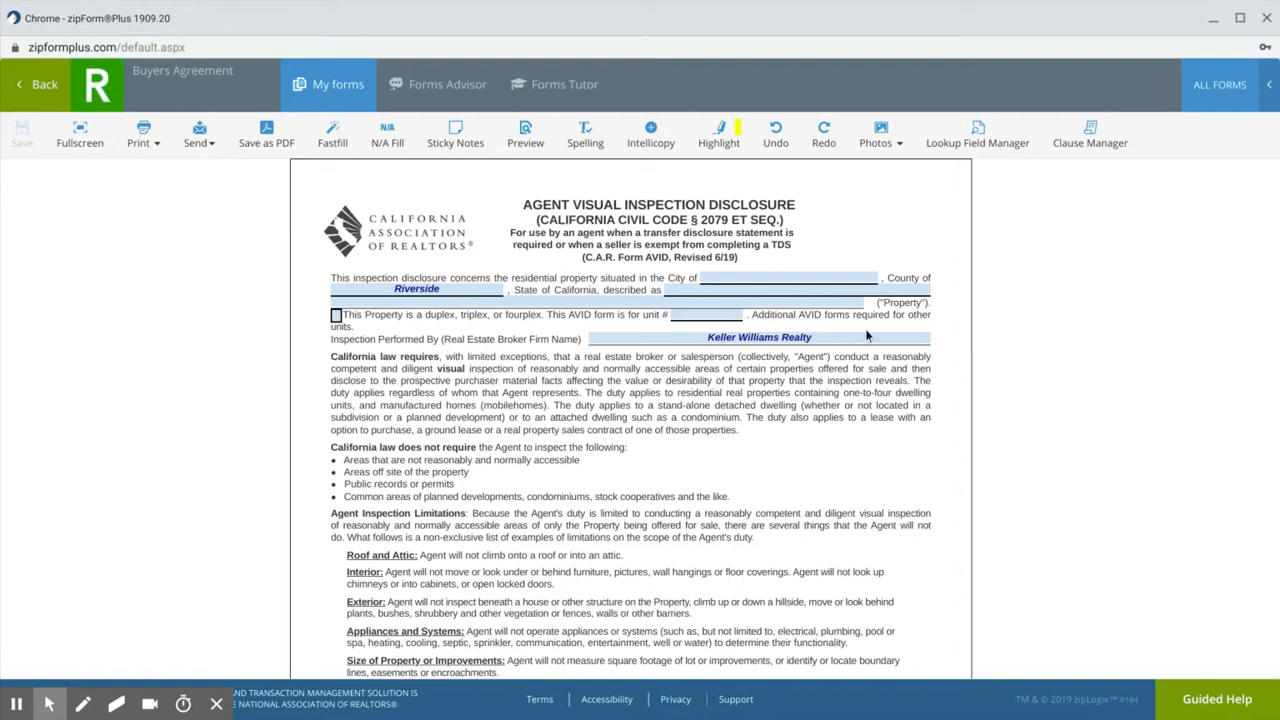
pyautogui.scroll(-10, 775, 457)
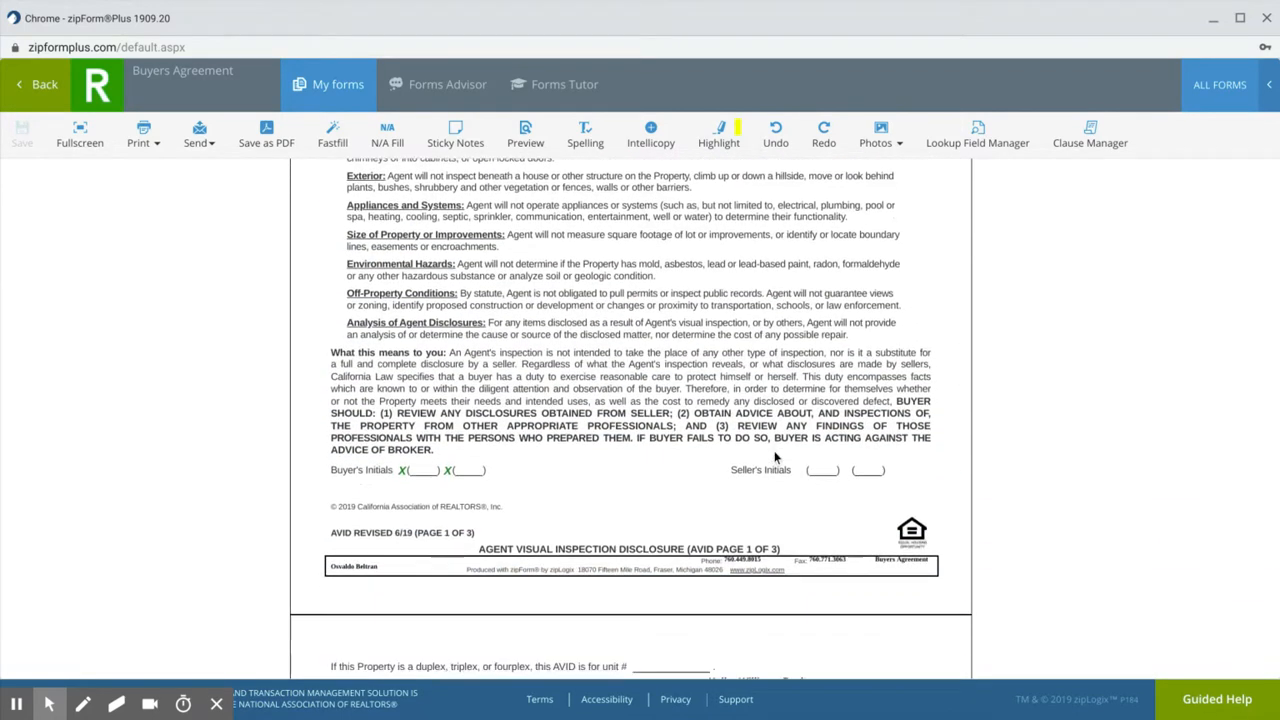
# Examine the inspection date, weather conditions and room-by-room entries from entry to baths on AVID page 2
pyautogui.scroll(-6, 786, 377)
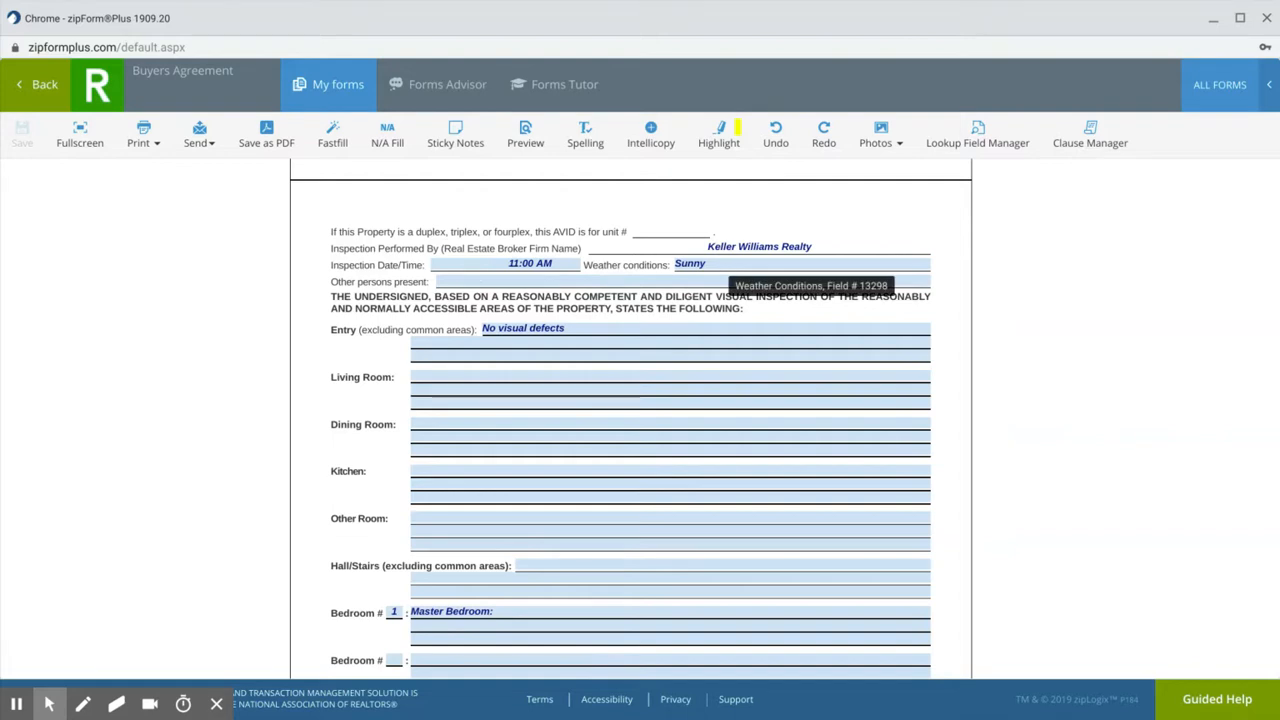
pyautogui.click(462, 268)
pyautogui.click(408, 262)
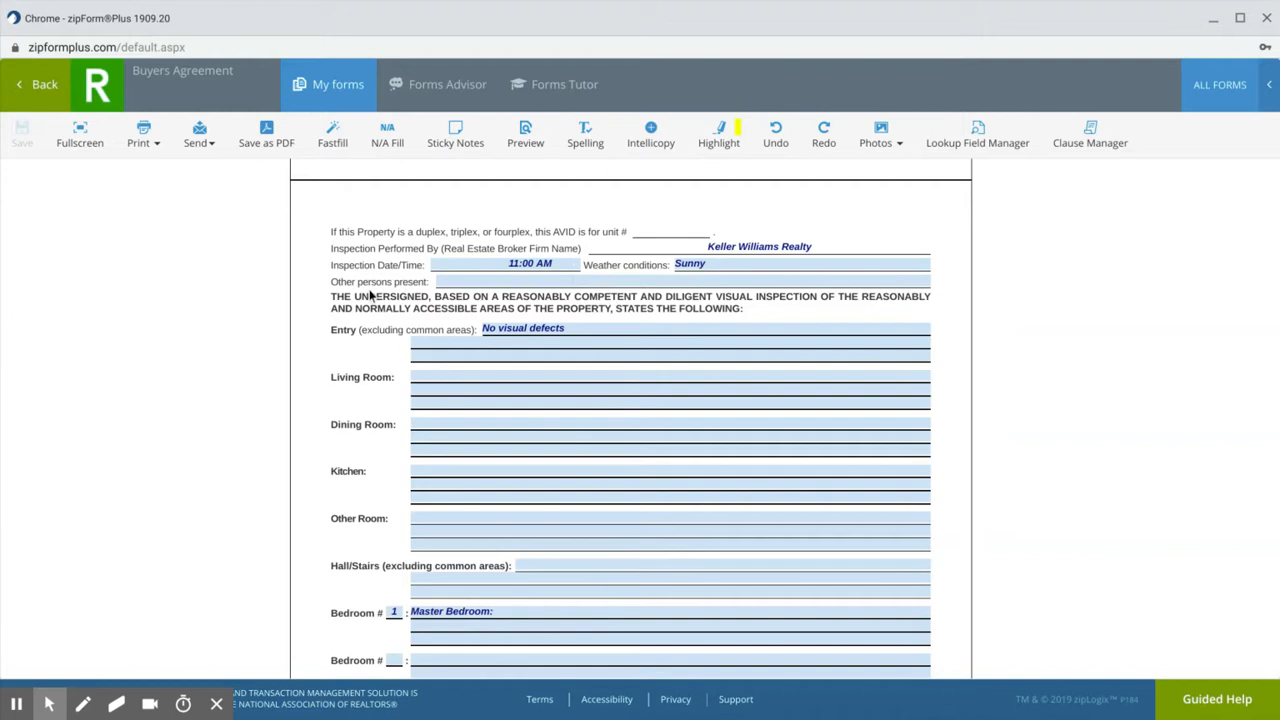
pyautogui.scroll(-1, 370, 295)
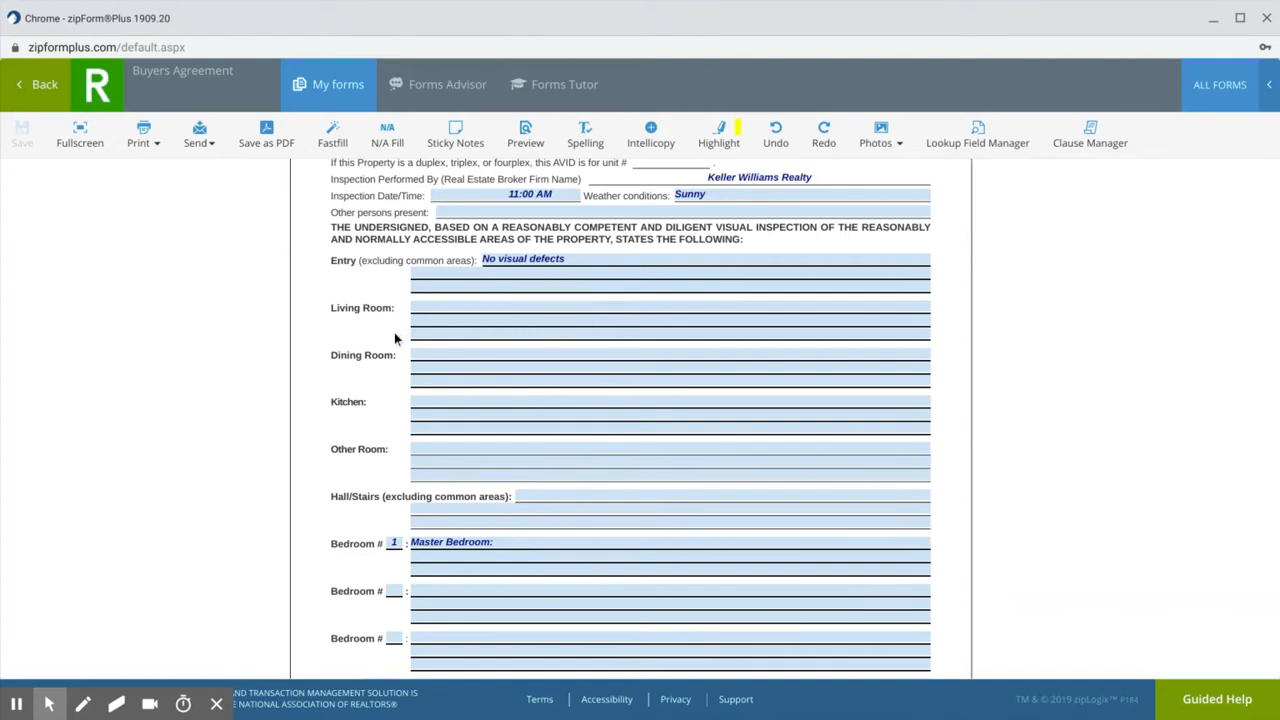
pyautogui.scroll(-1, 395, 340)
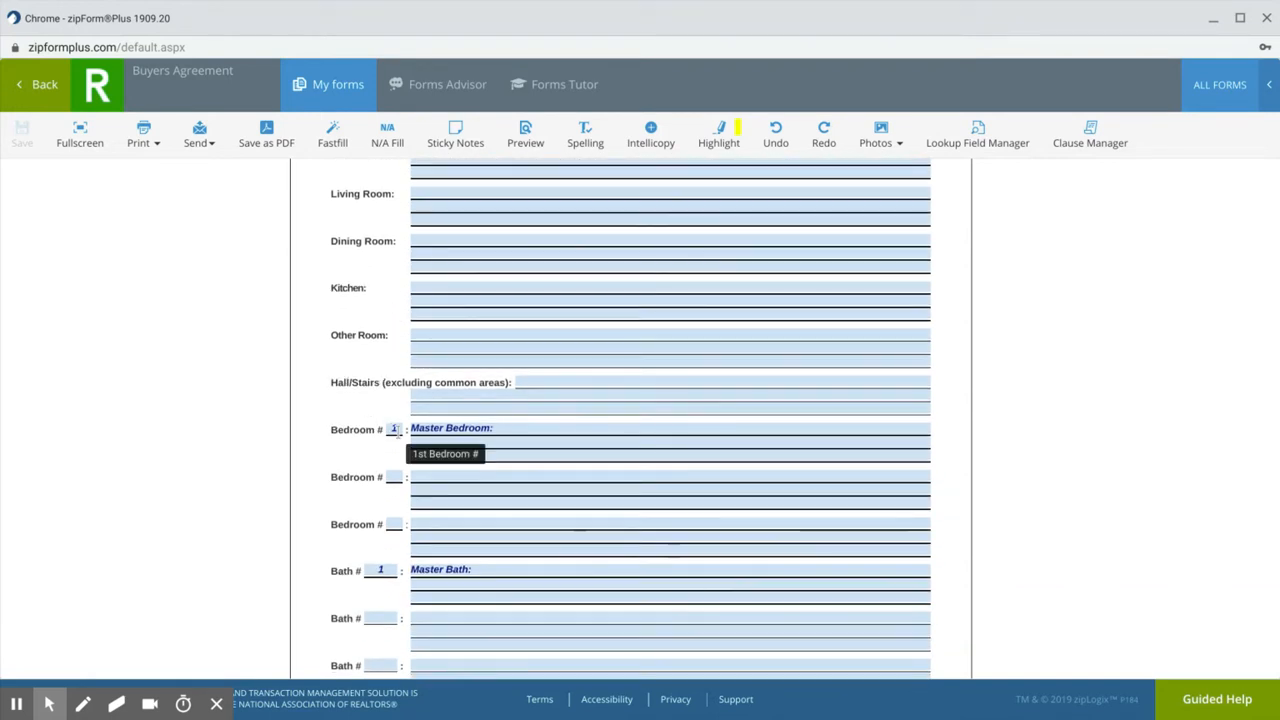
pyautogui.scroll(-1, 393, 458)
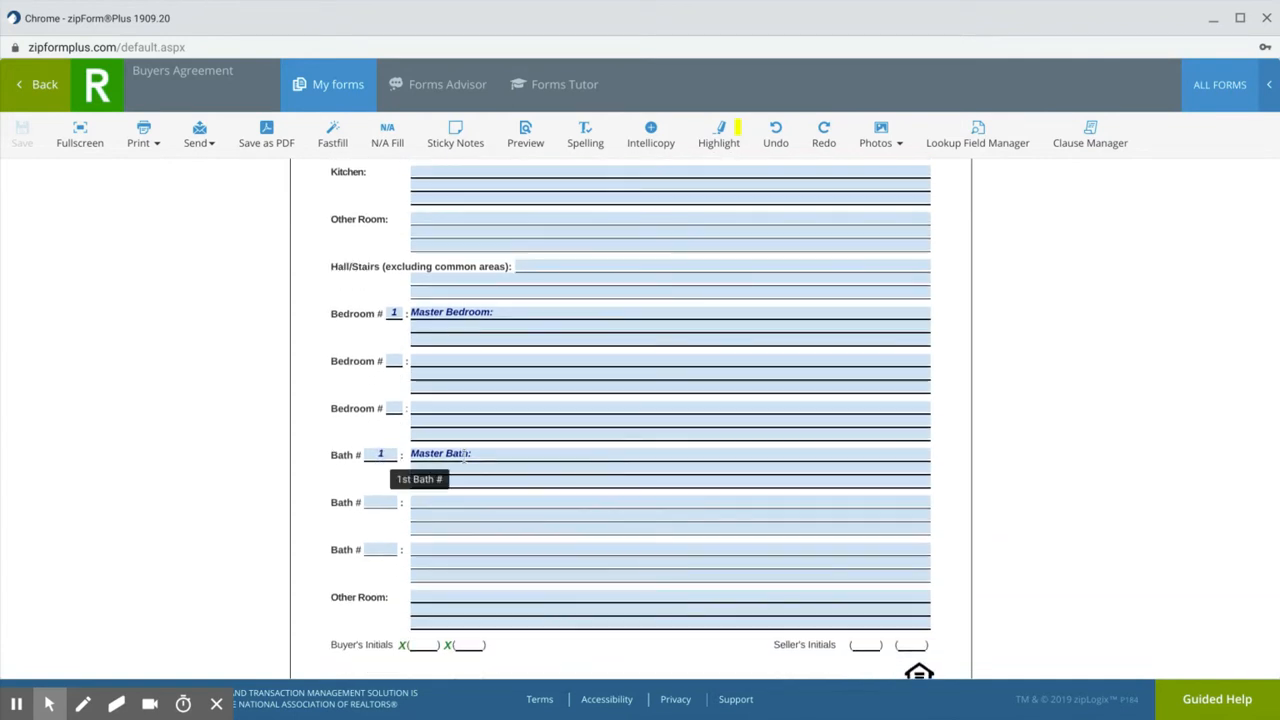
# Examine the remaining room entries, broker details and signature section on AVID page 3, then return to the template's documents
pyautogui.scroll(-3, 390, 477)
pyautogui.scroll(-5, 393, 477)
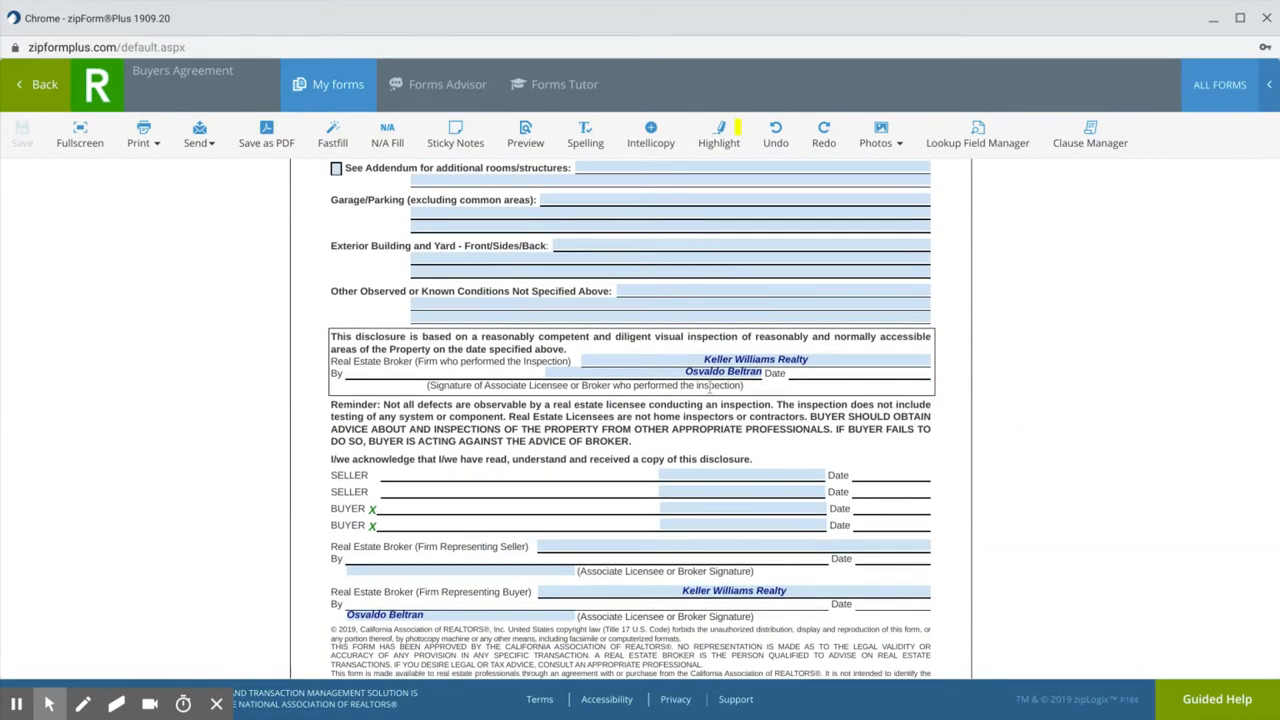
pyautogui.scroll(-2, 623, 609)
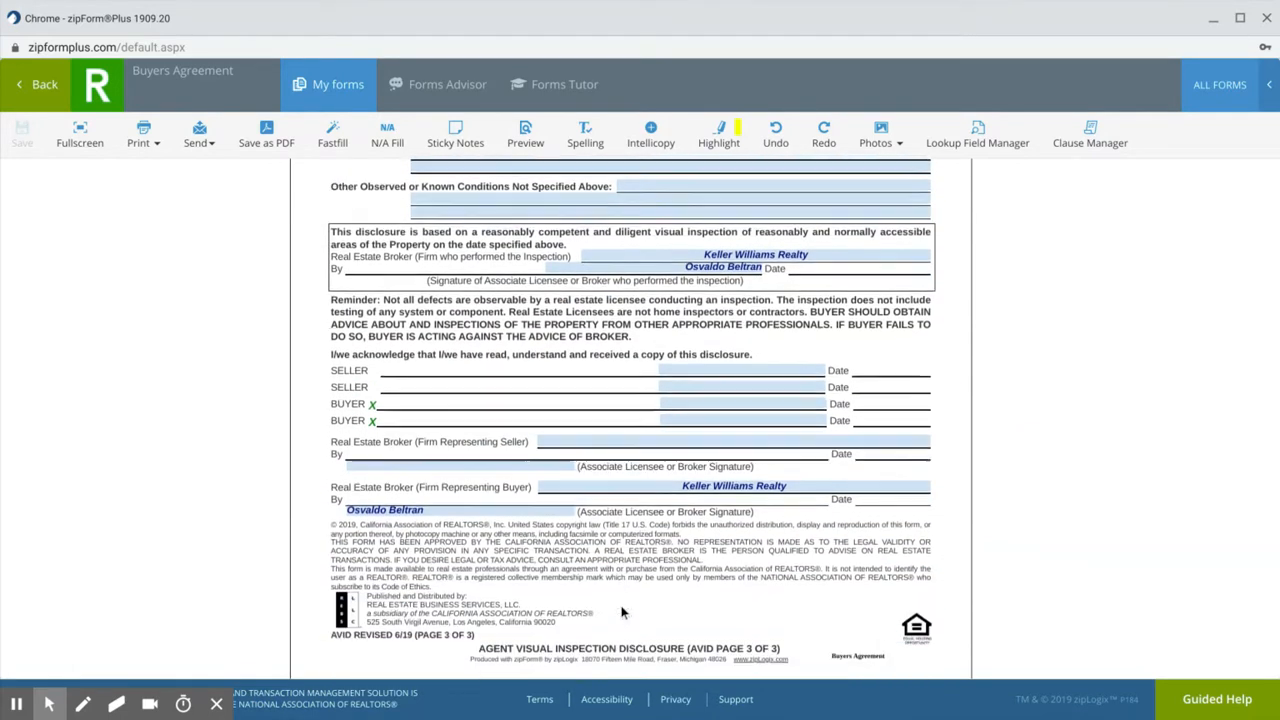
pyautogui.scroll(20, 623, 610)
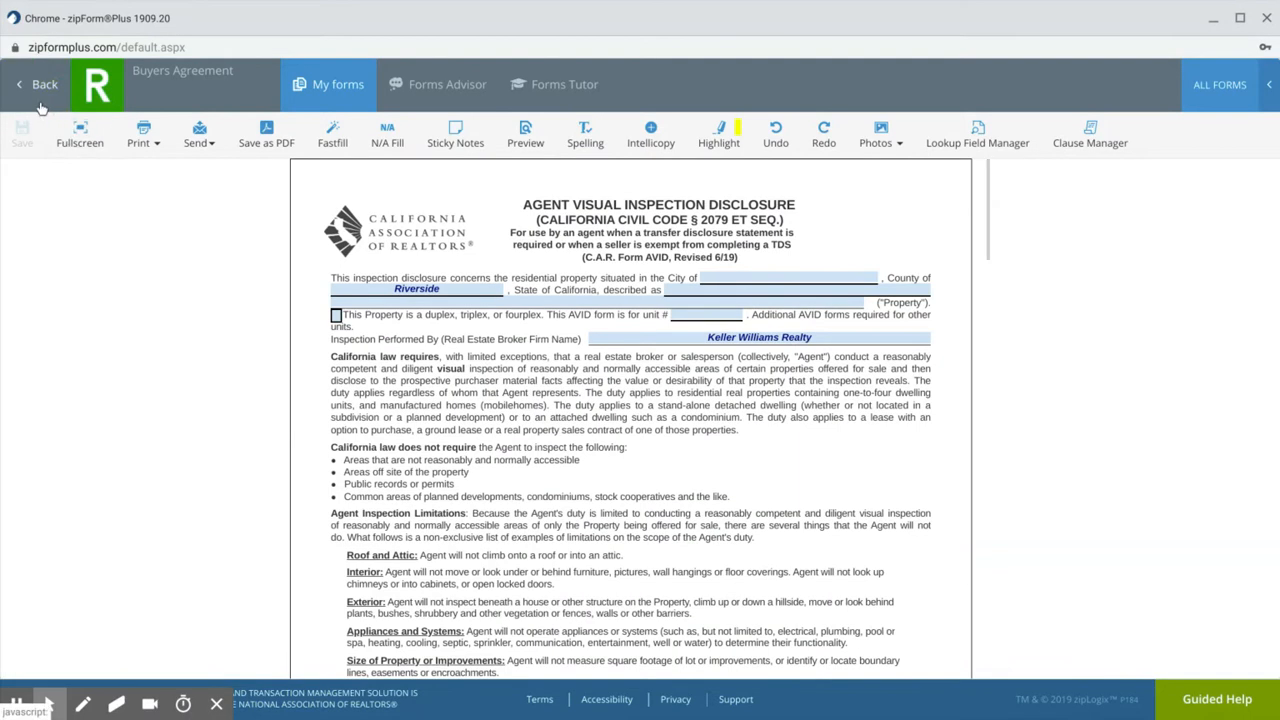
pyautogui.click(40, 85)
# Open Buyer Counter Offer #1, examine its terms, expiration and acceptance sections, then return to the template's documents
pyautogui.scroll(-3, 563, 400)
pyautogui.scroll(-2, 566, 400)
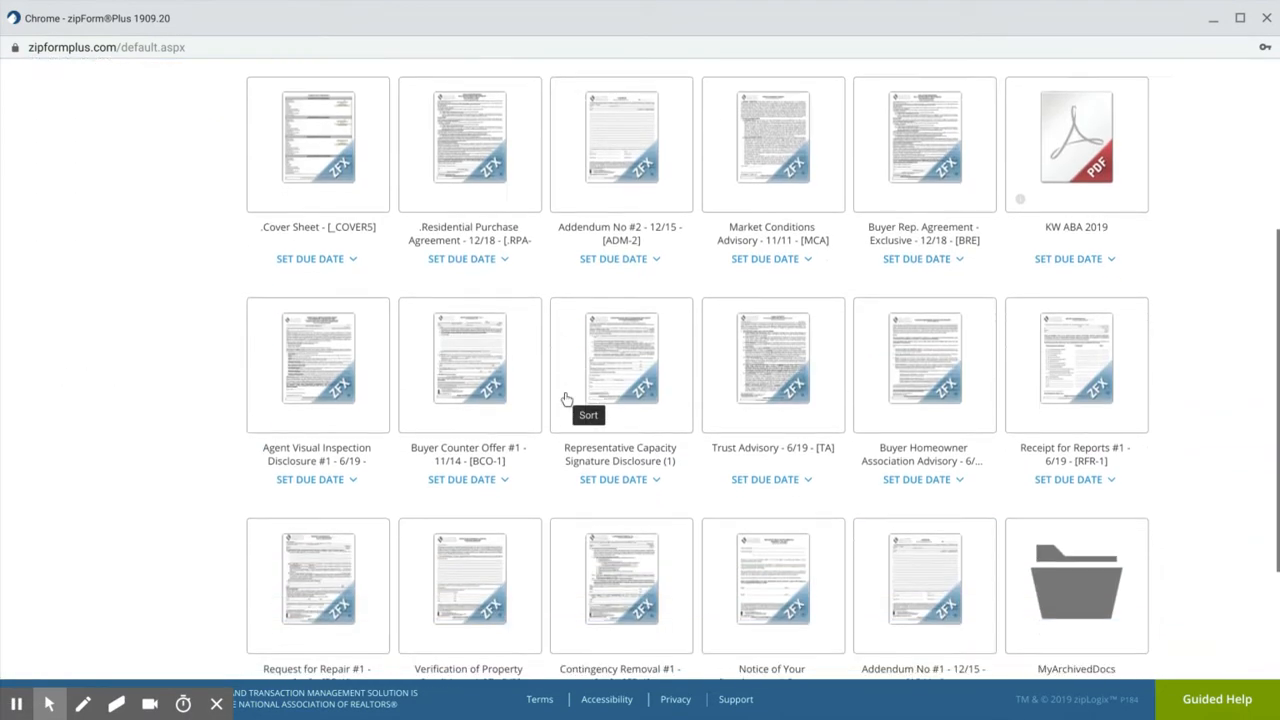
pyautogui.click(478, 295)
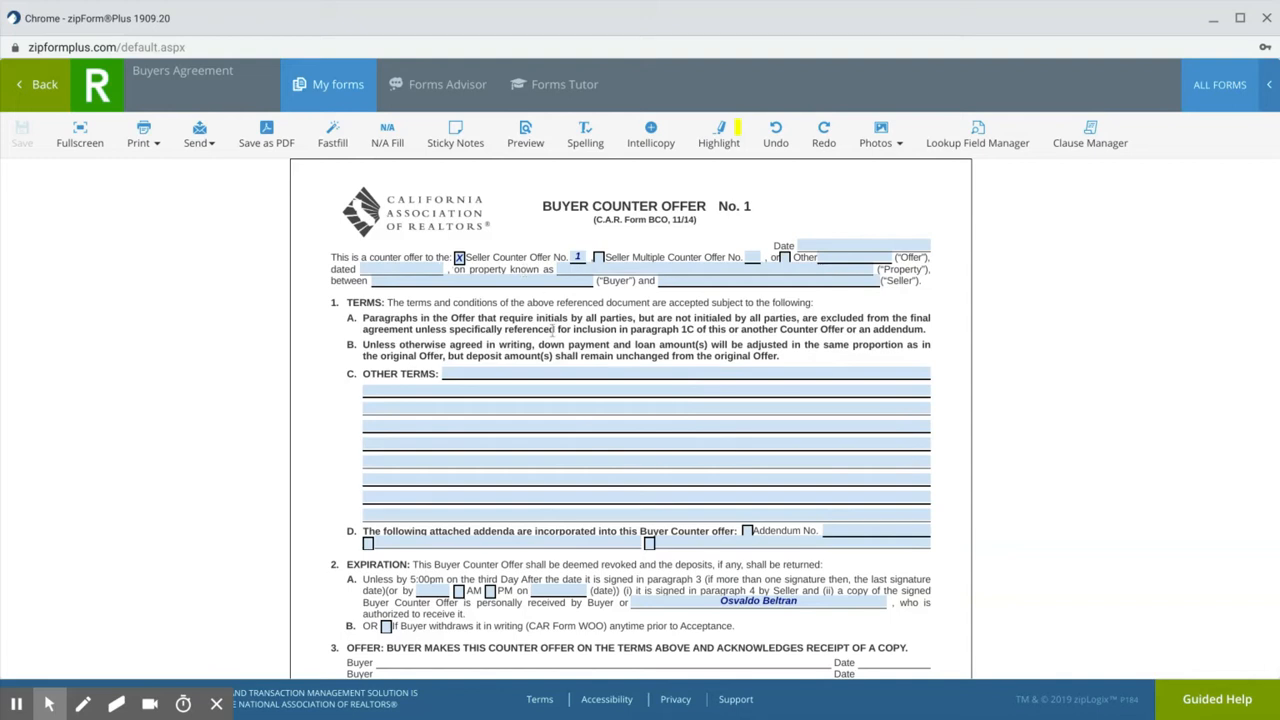
pyautogui.scroll(-2, 613, 437)
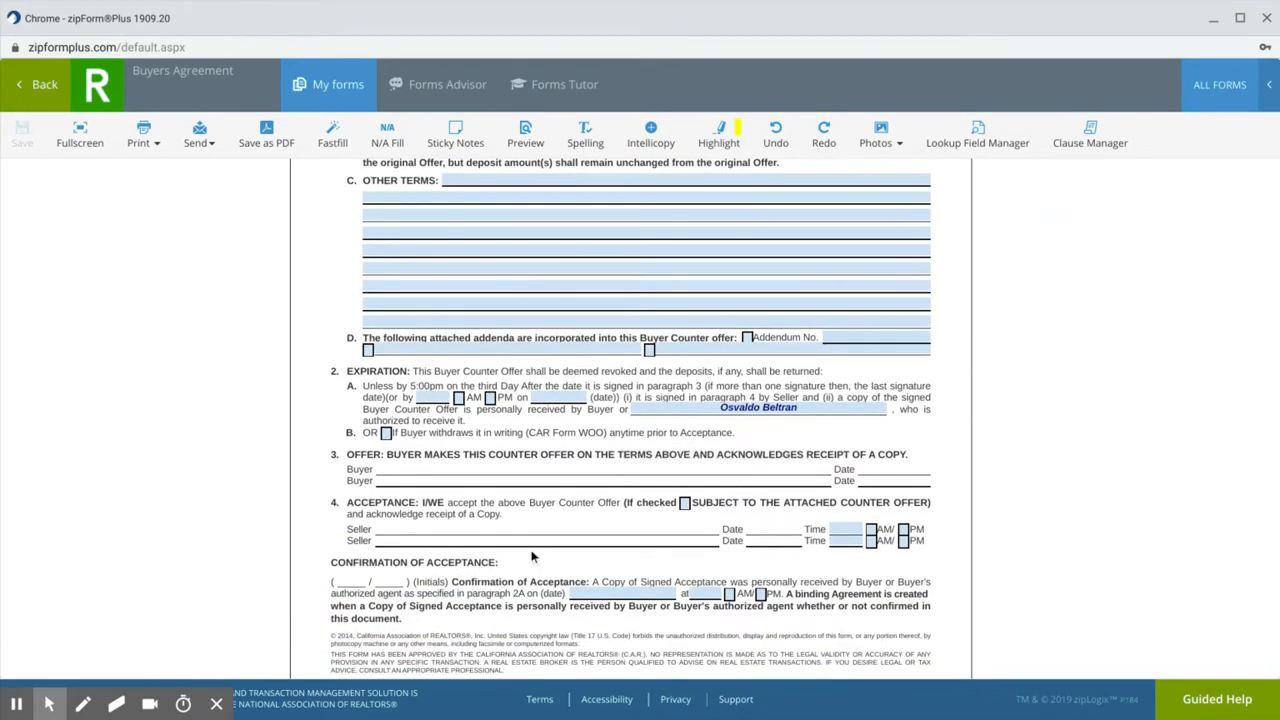
pyautogui.scroll(-2, 532, 557)
pyautogui.scroll(4, 532, 557)
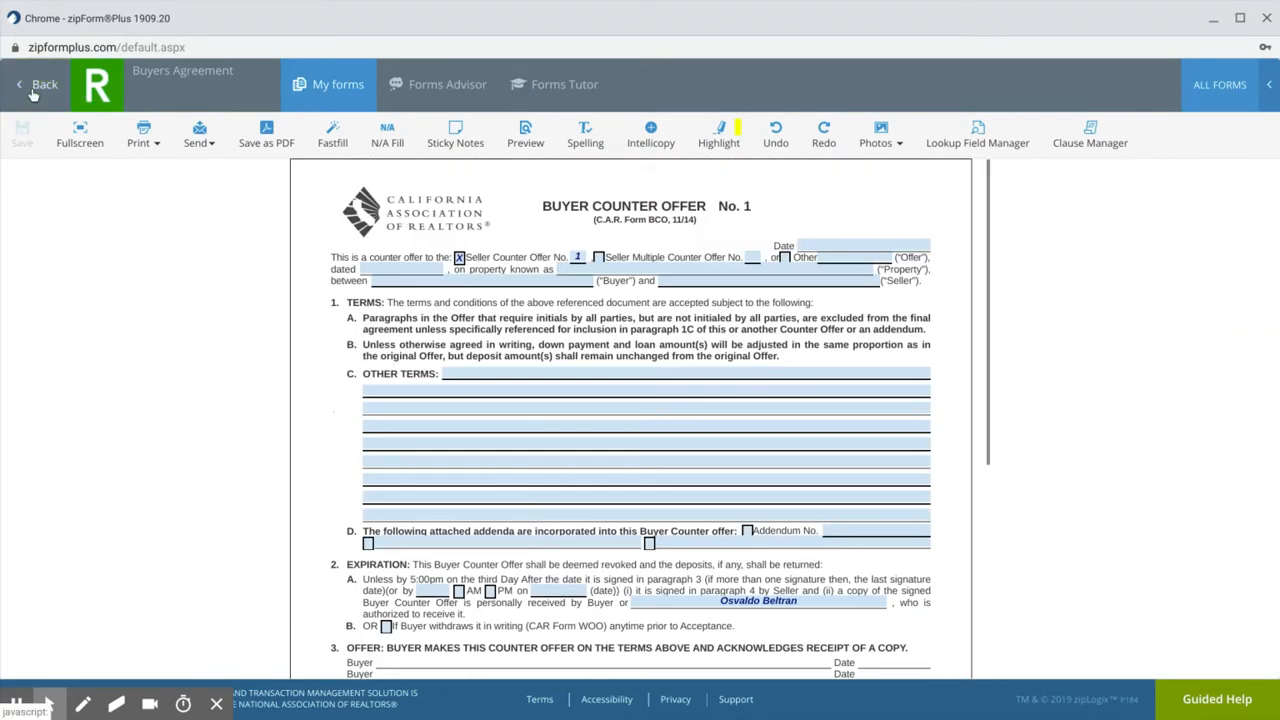
pyautogui.click(36, 85)
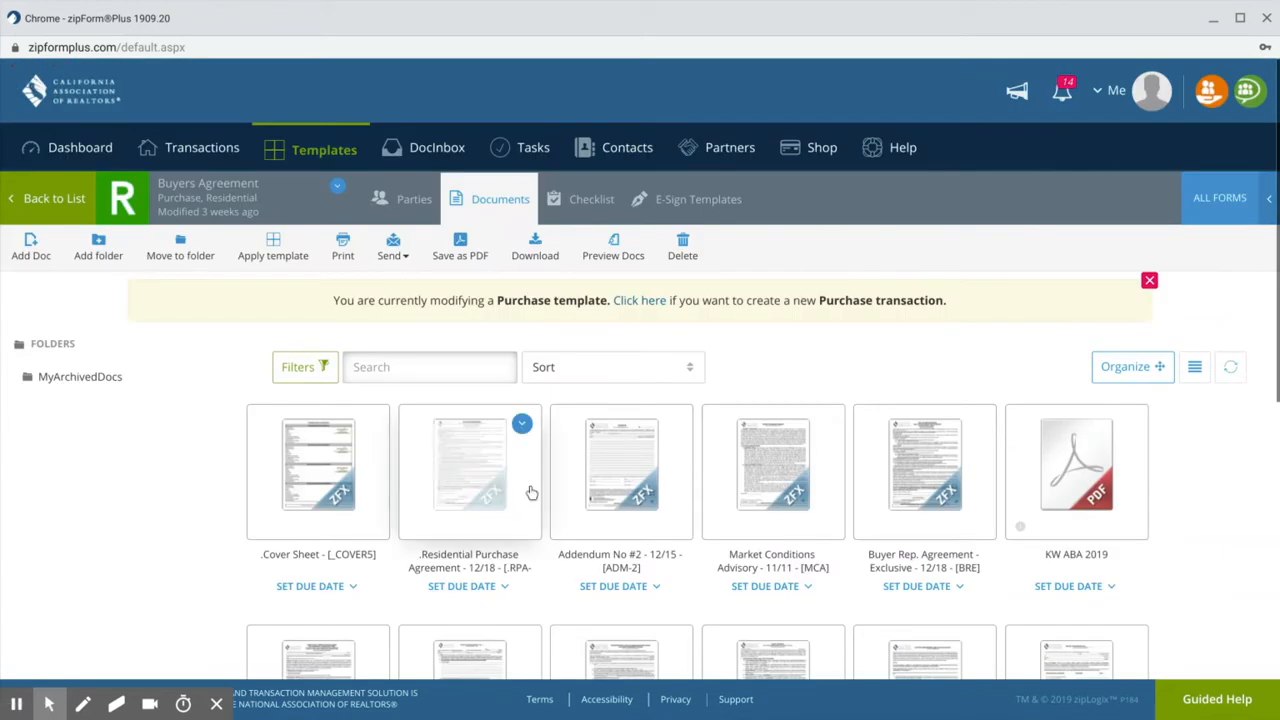
# Open the Representative Capacity Signature Disclosure, examine the buyer entity options and broker section on both pages, then return to the documents
pyautogui.scroll(-3, 1015, 581)
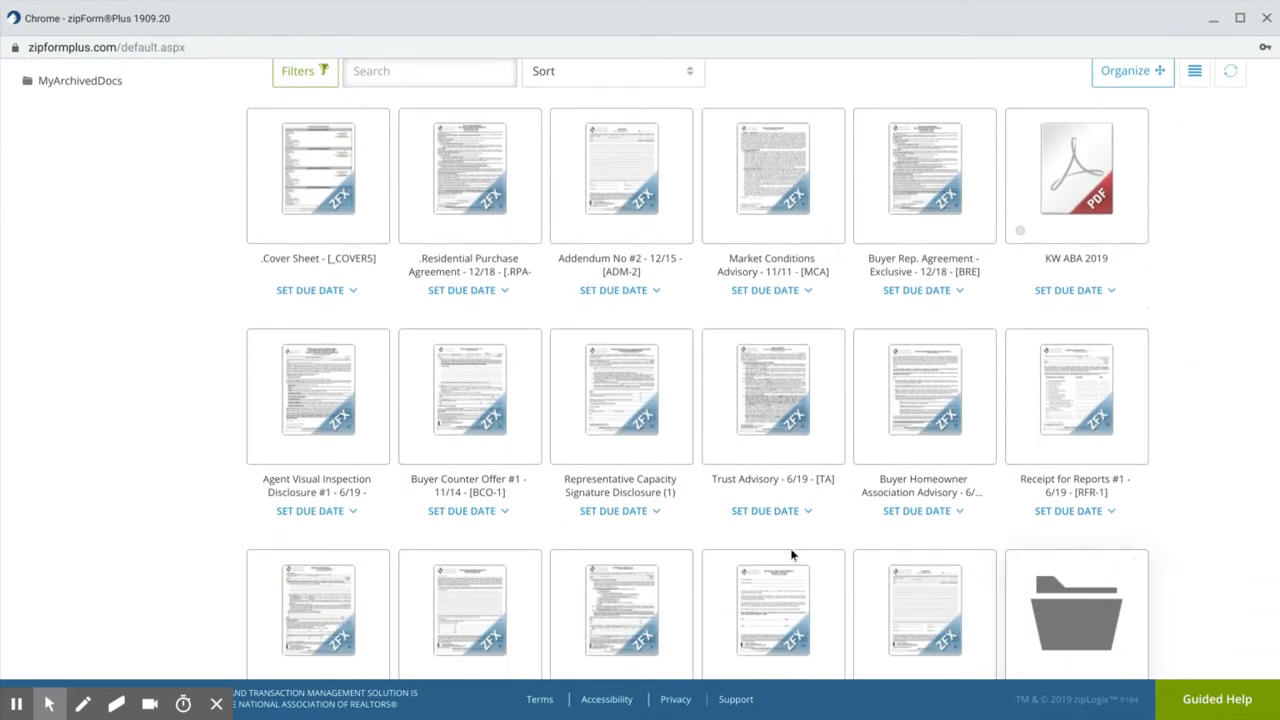
pyautogui.click(630, 449)
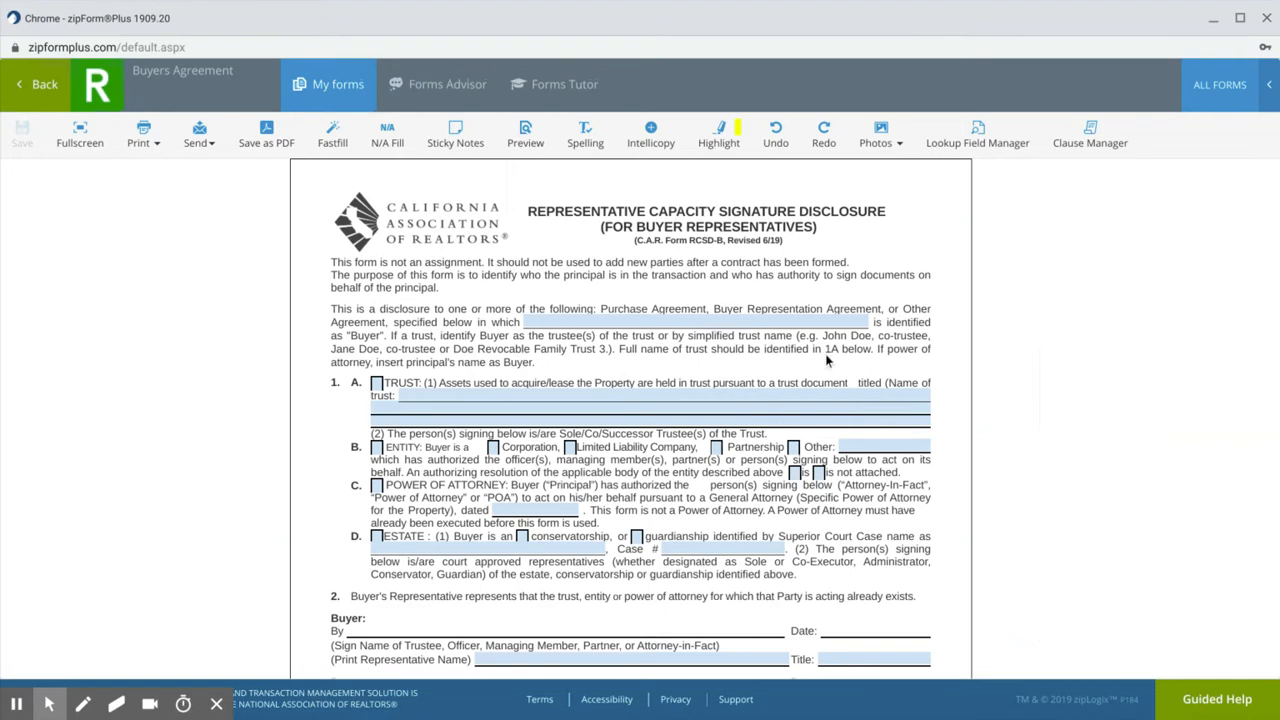
pyautogui.scroll(-10, 826, 360)
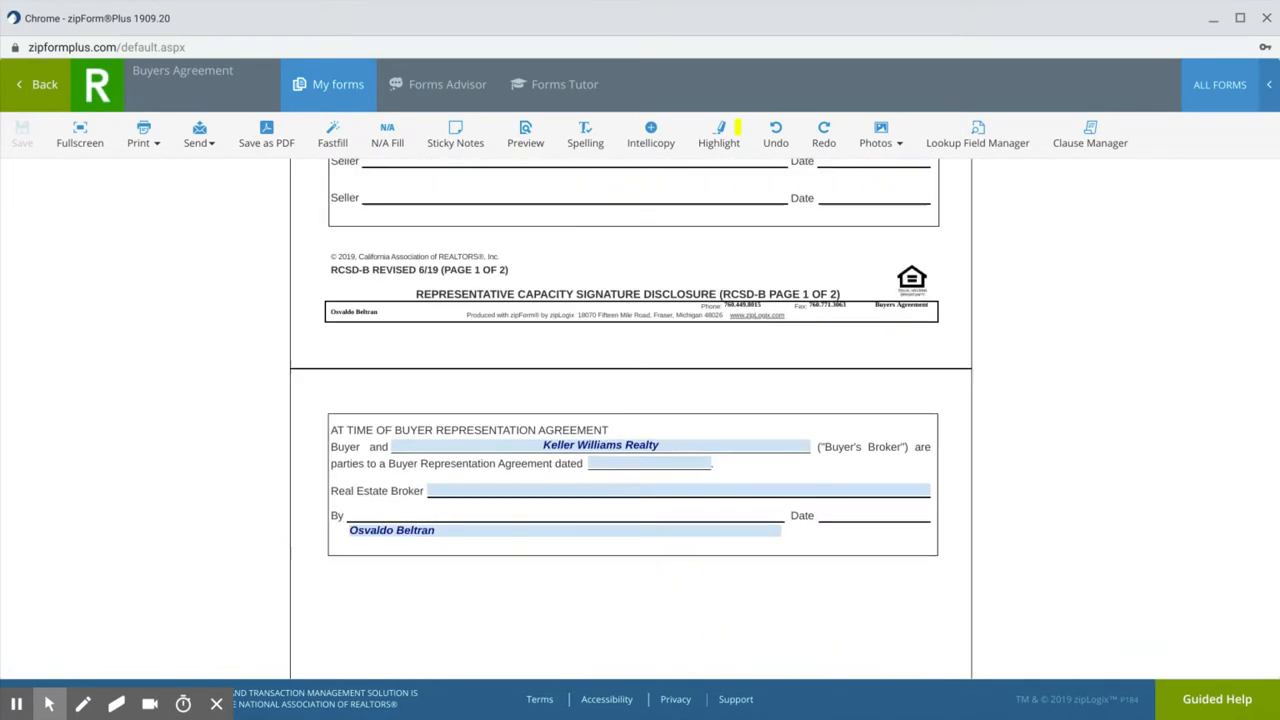
pyautogui.scroll(-2, 630, 400)
pyautogui.scroll(-2, 630, 400)
pyautogui.scroll(10, 630, 400)
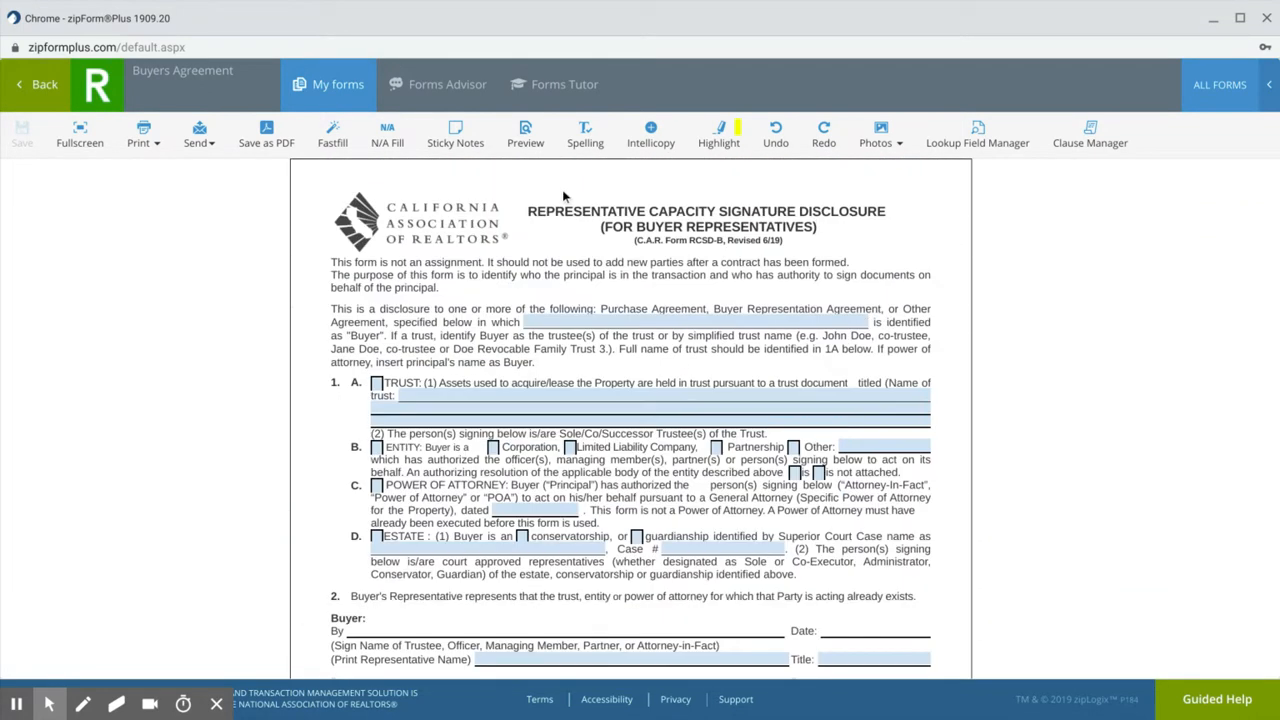
pyautogui.click(63, 91)
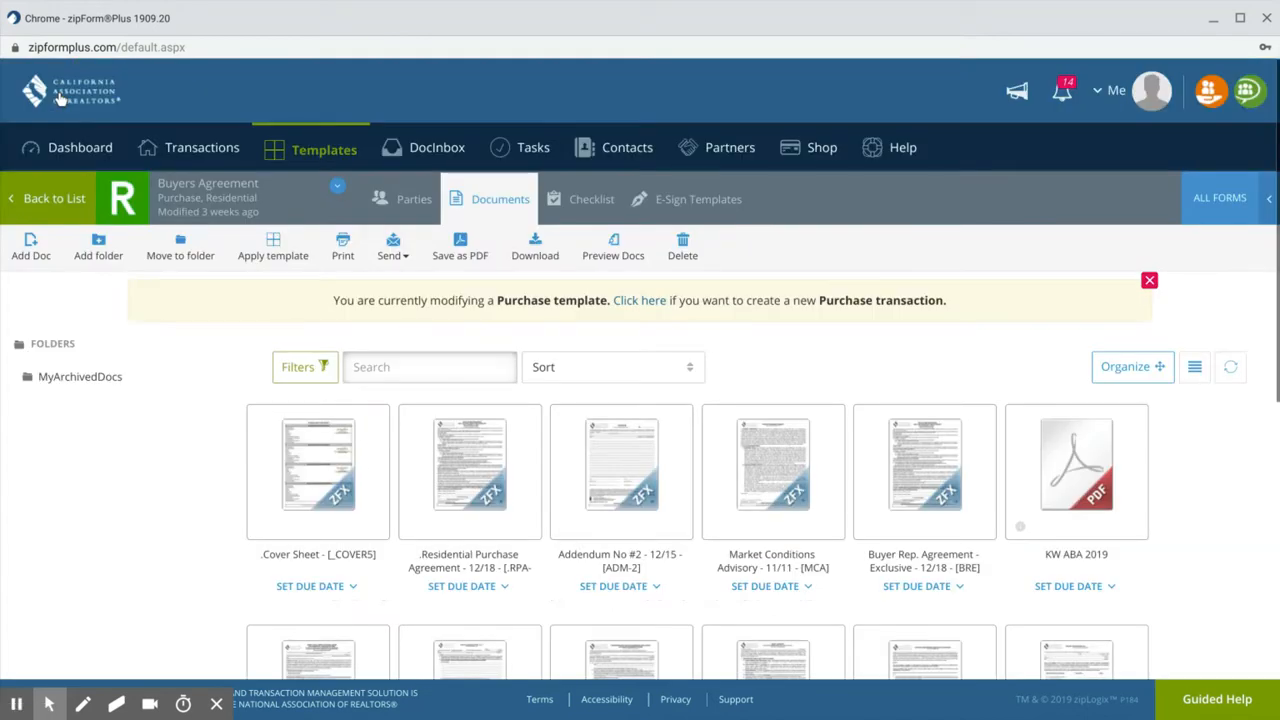
# Open the Trust Advisory, examine the seller obligations and the signature blocks on page 2, then return to the template's documents
pyautogui.scroll(-3, 736, 600)
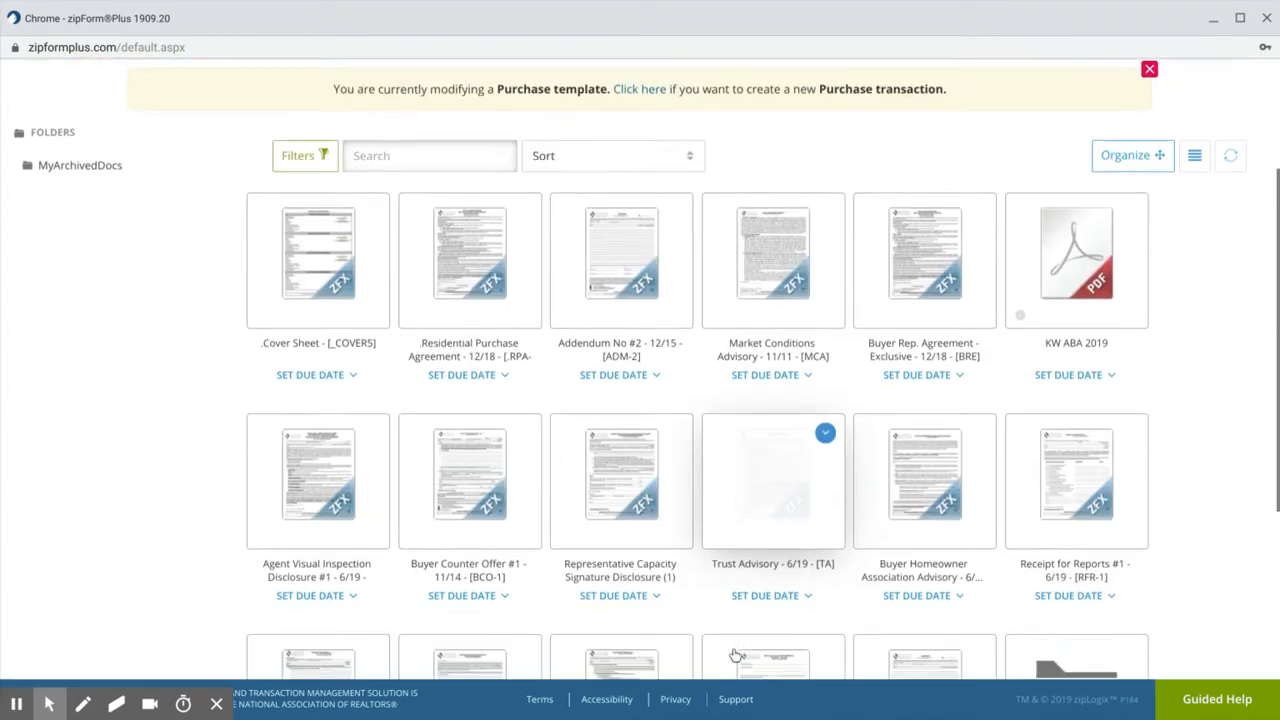
pyautogui.moveTo(731, 420)
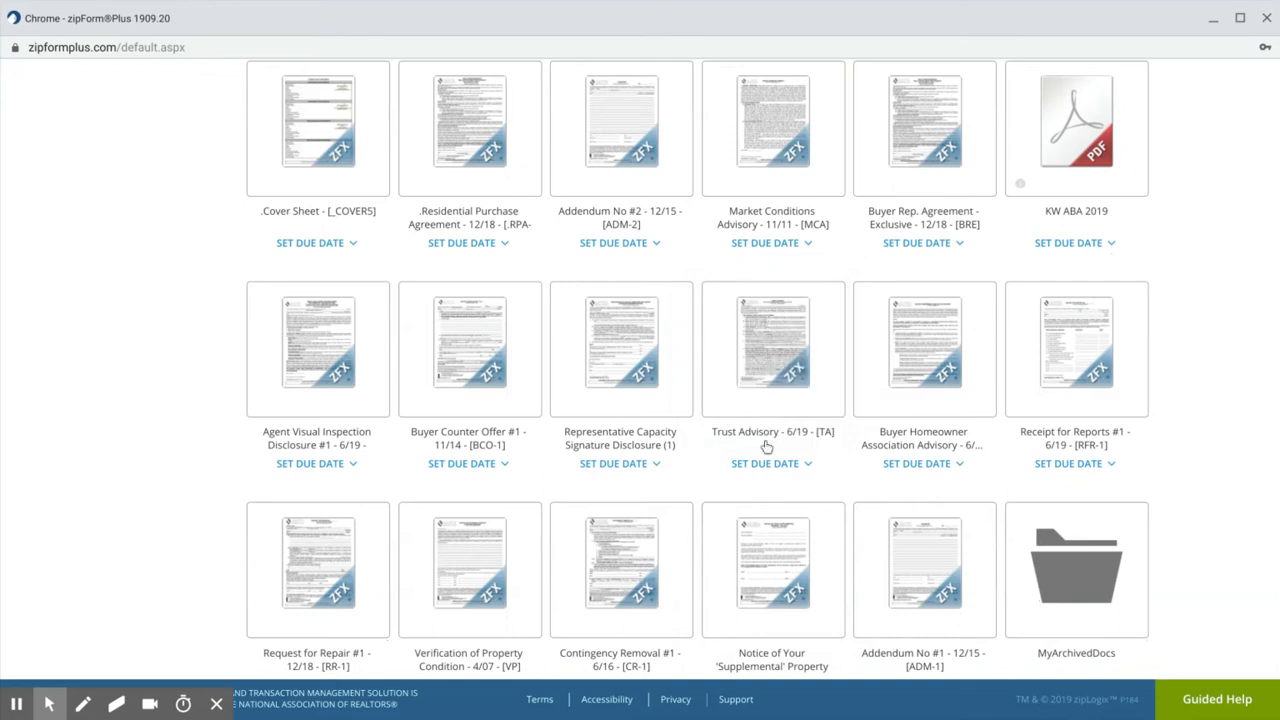
pyautogui.click(750, 384)
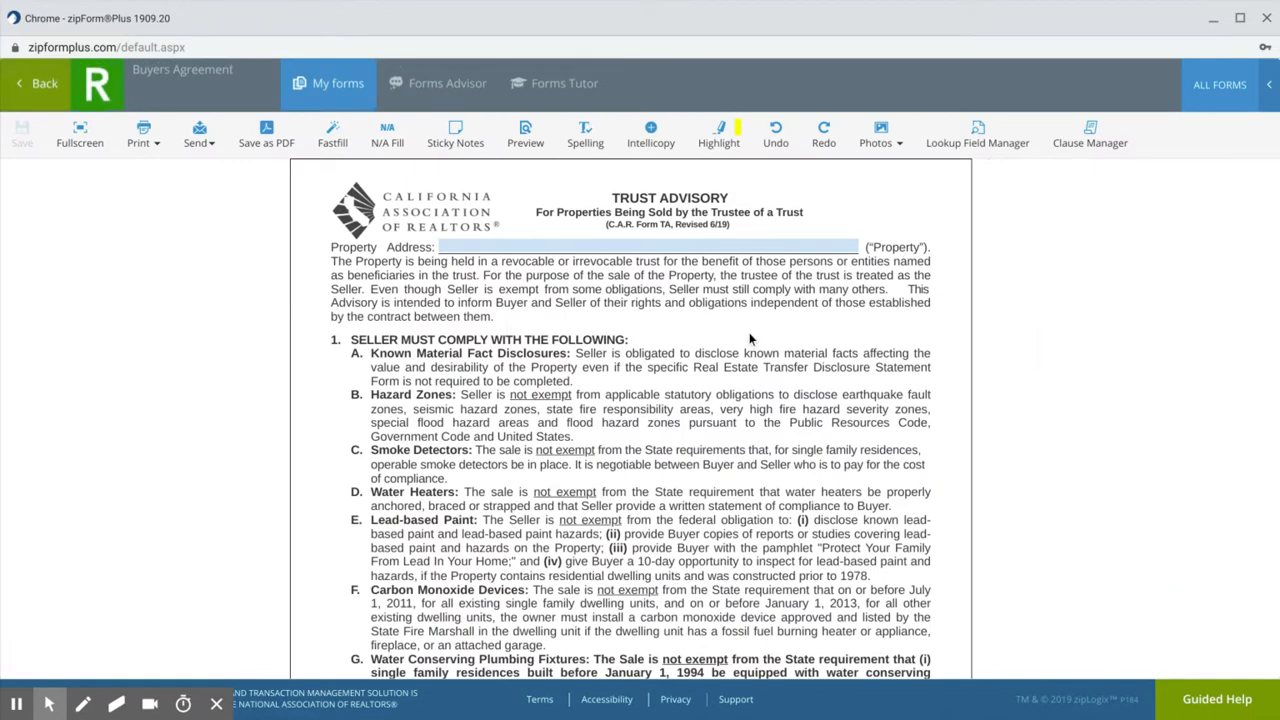
pyautogui.scroll(-20, 750, 384)
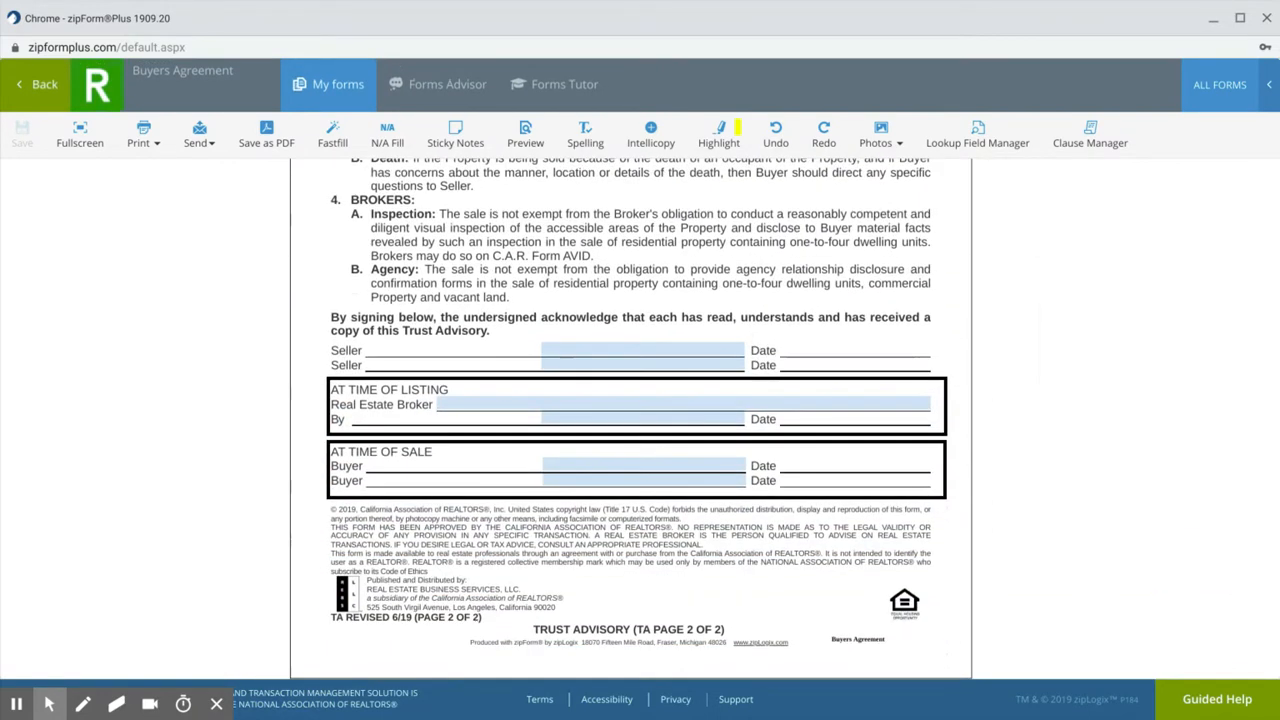
pyautogui.click(38, 88)
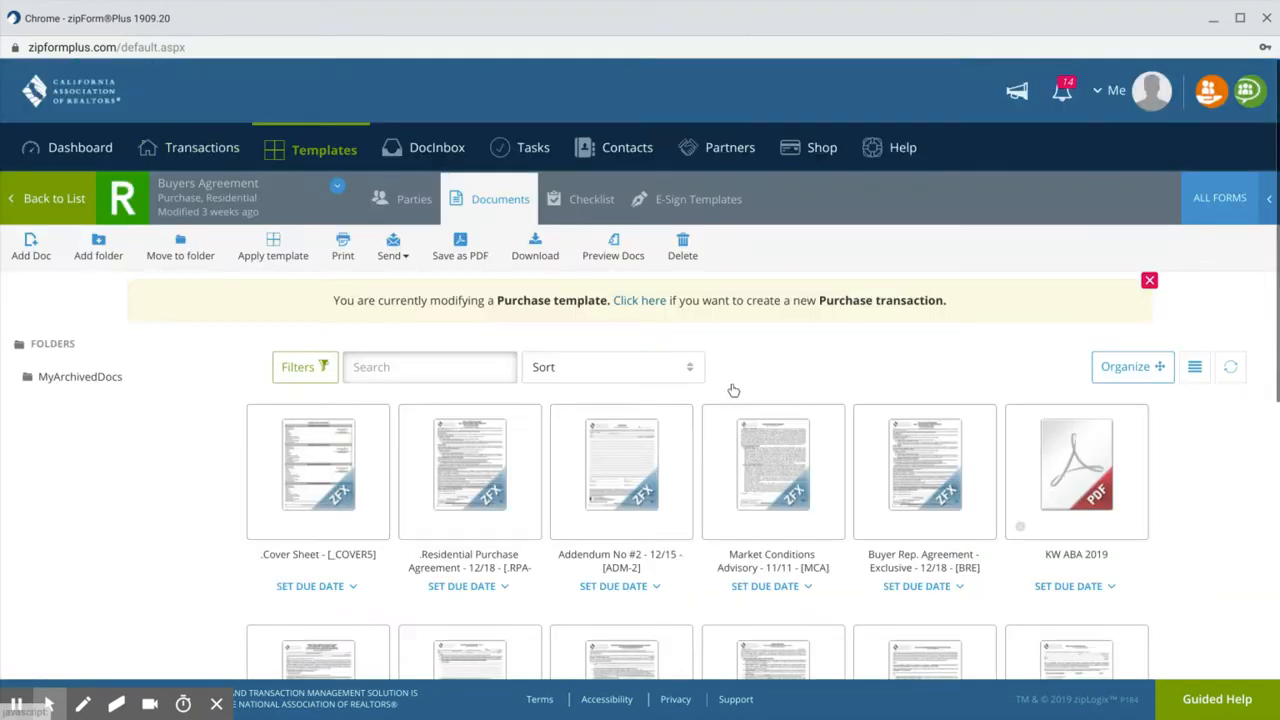
# Open Request for Repair #1, examine its number and buyer request options, then return to the template's documents
pyautogui.scroll(-5, 733, 390)
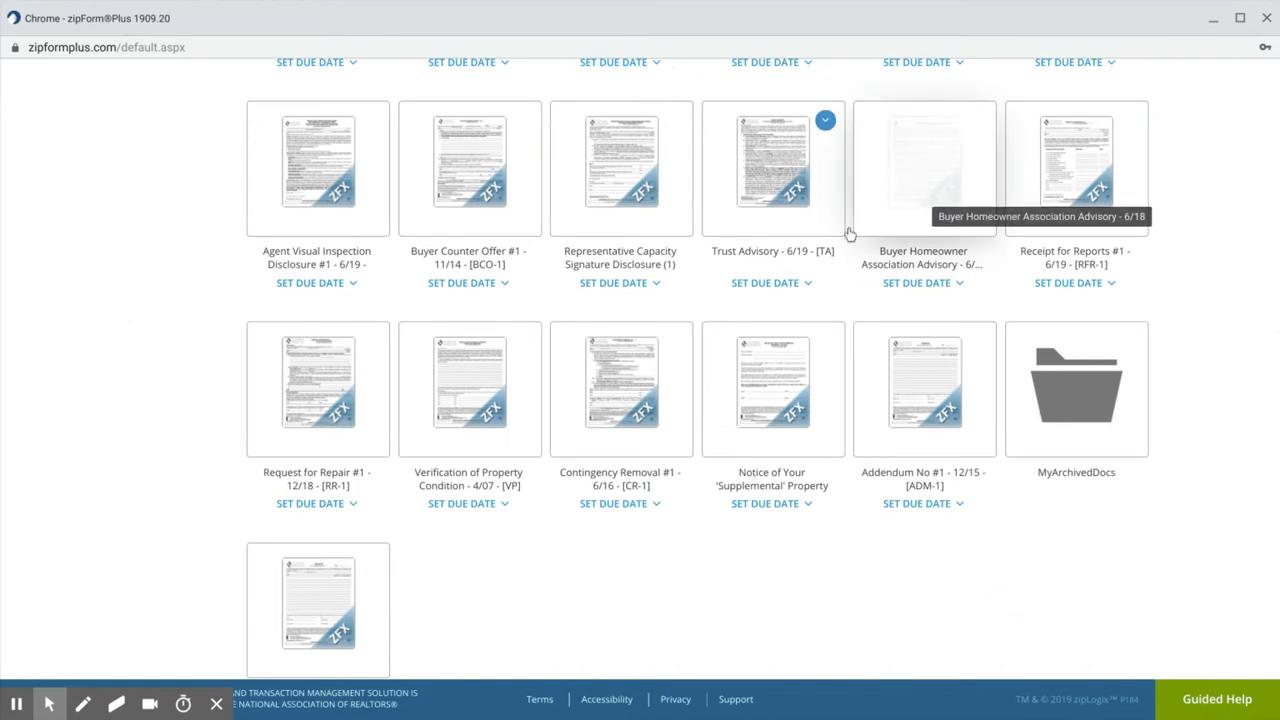
pyautogui.moveTo(323, 380)
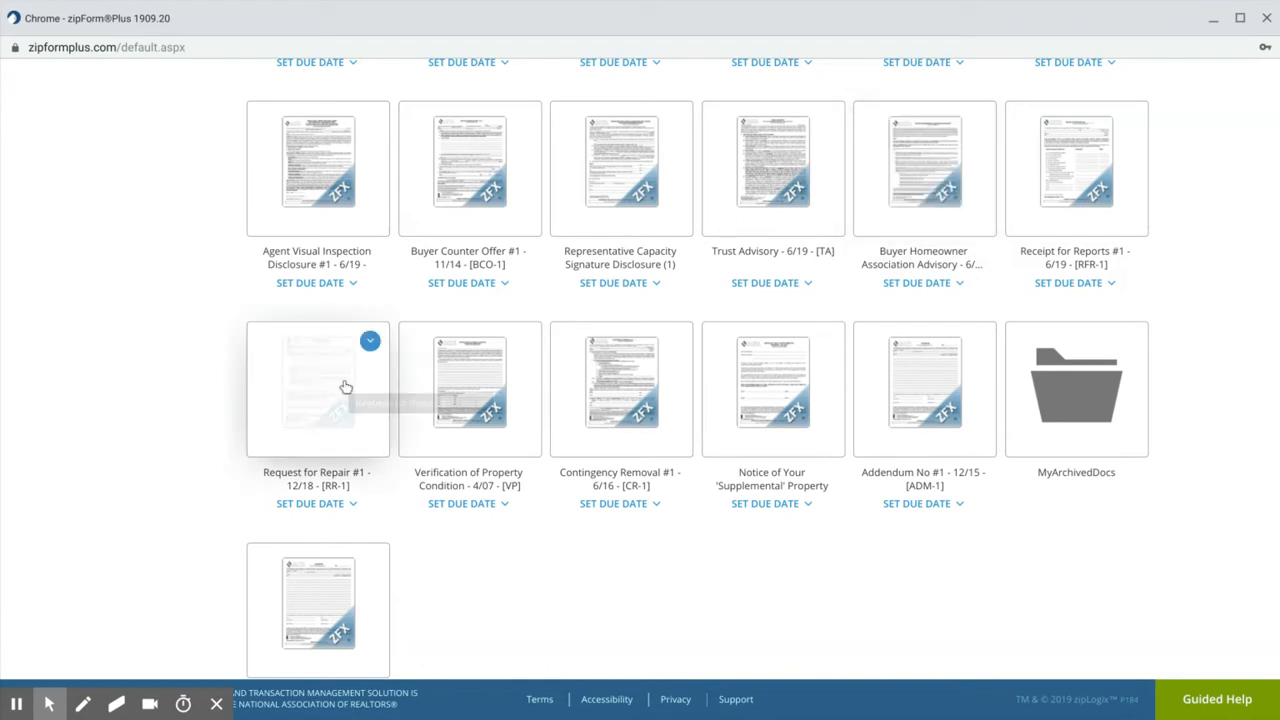
pyautogui.click(327, 416)
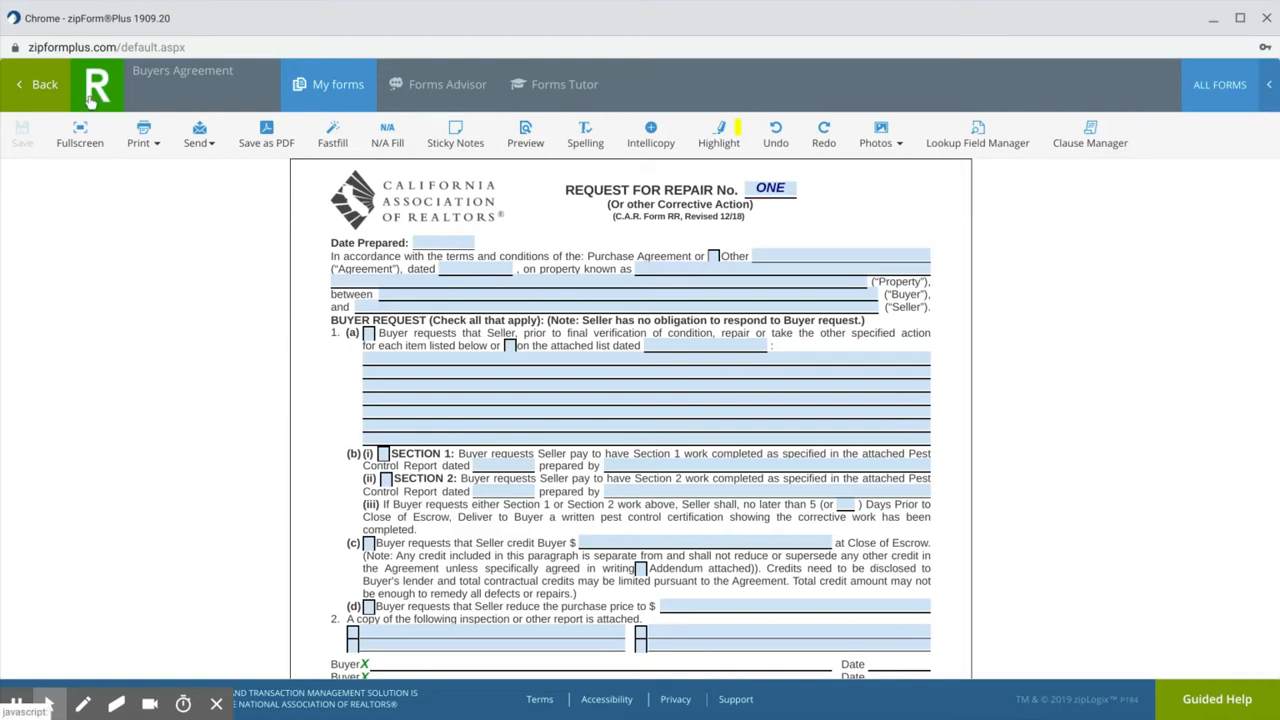
pyautogui.click(35, 95)
# Open the Verification of Property Condition form, examine its final inspection section, then return to the template's documents
pyautogui.scroll(-5, 775, 468)
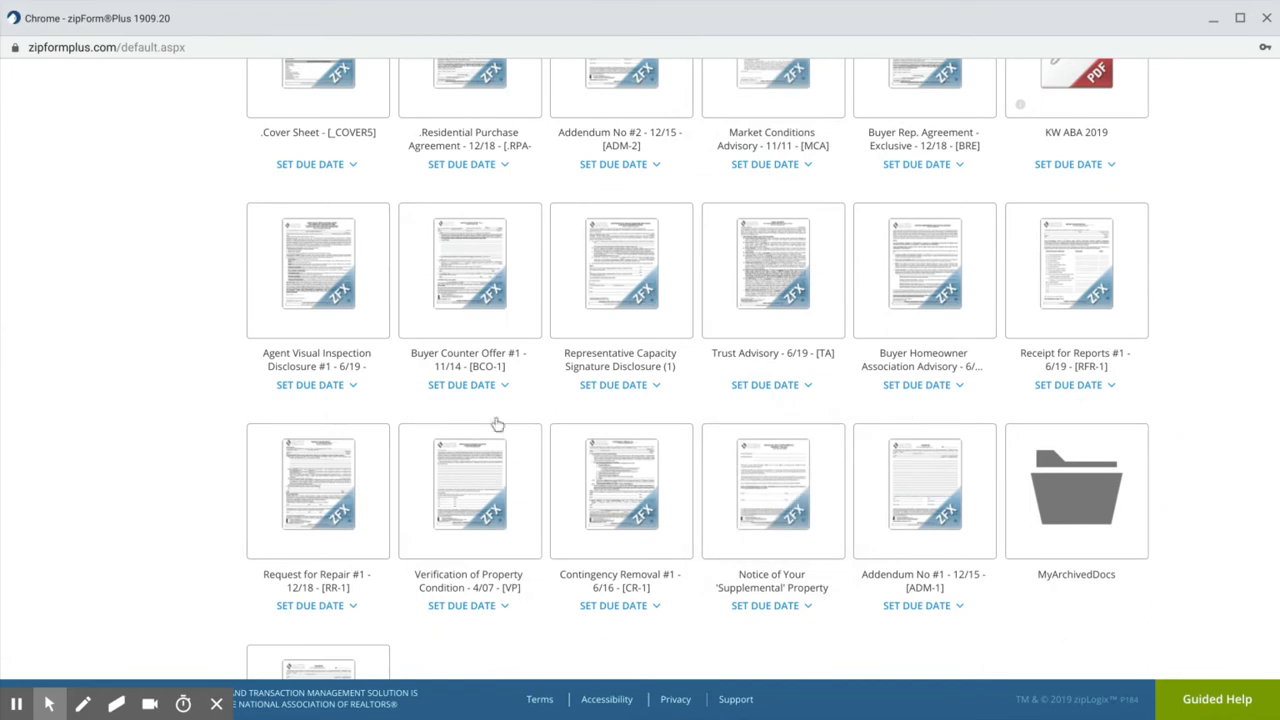
pyautogui.click(491, 514)
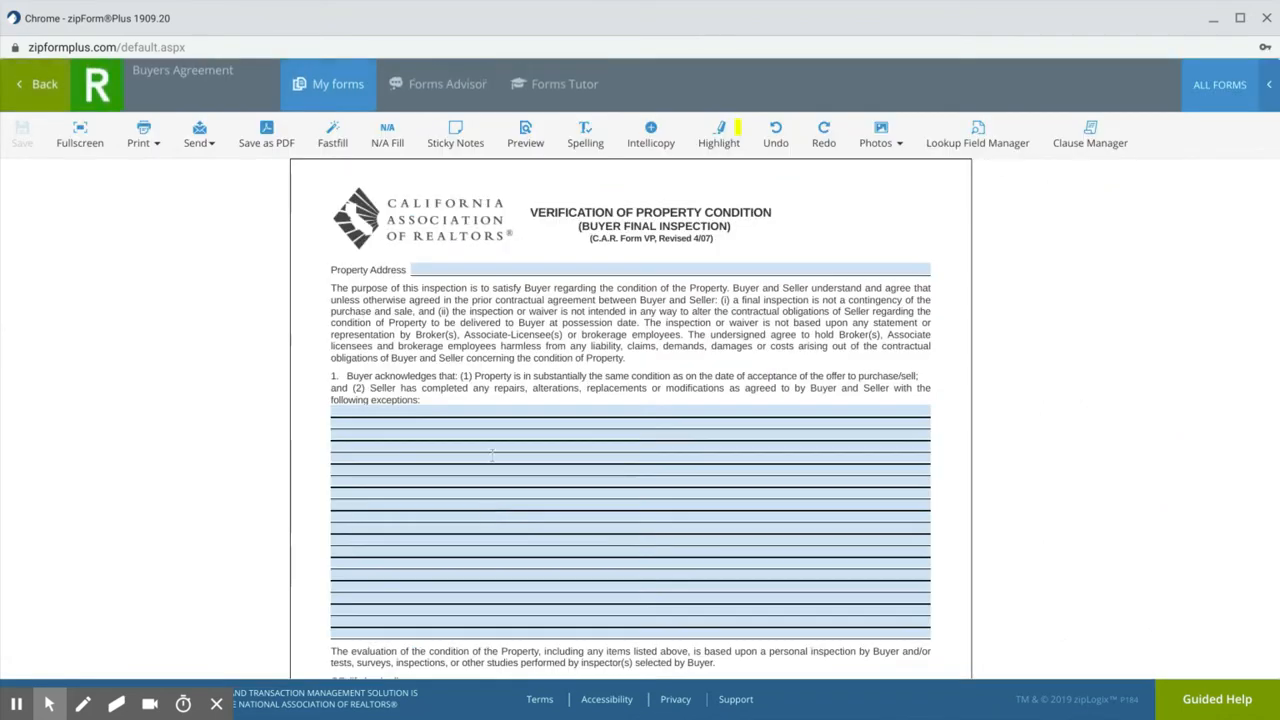
pyautogui.scroll(-5, 491, 455)
pyautogui.click(48, 80)
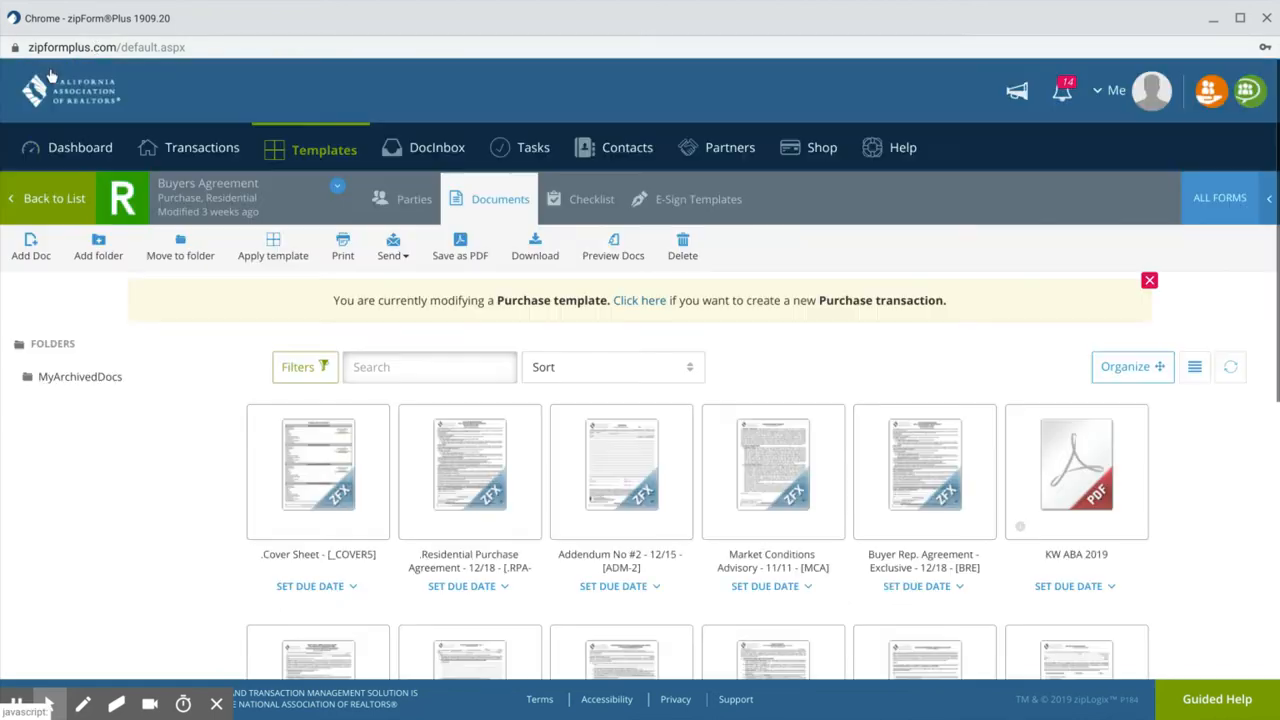
# Open Addendum No #1, check its number and the Purchase Agreement selection, then return to the template's documents
pyautogui.scroll(-10, 640, 380)
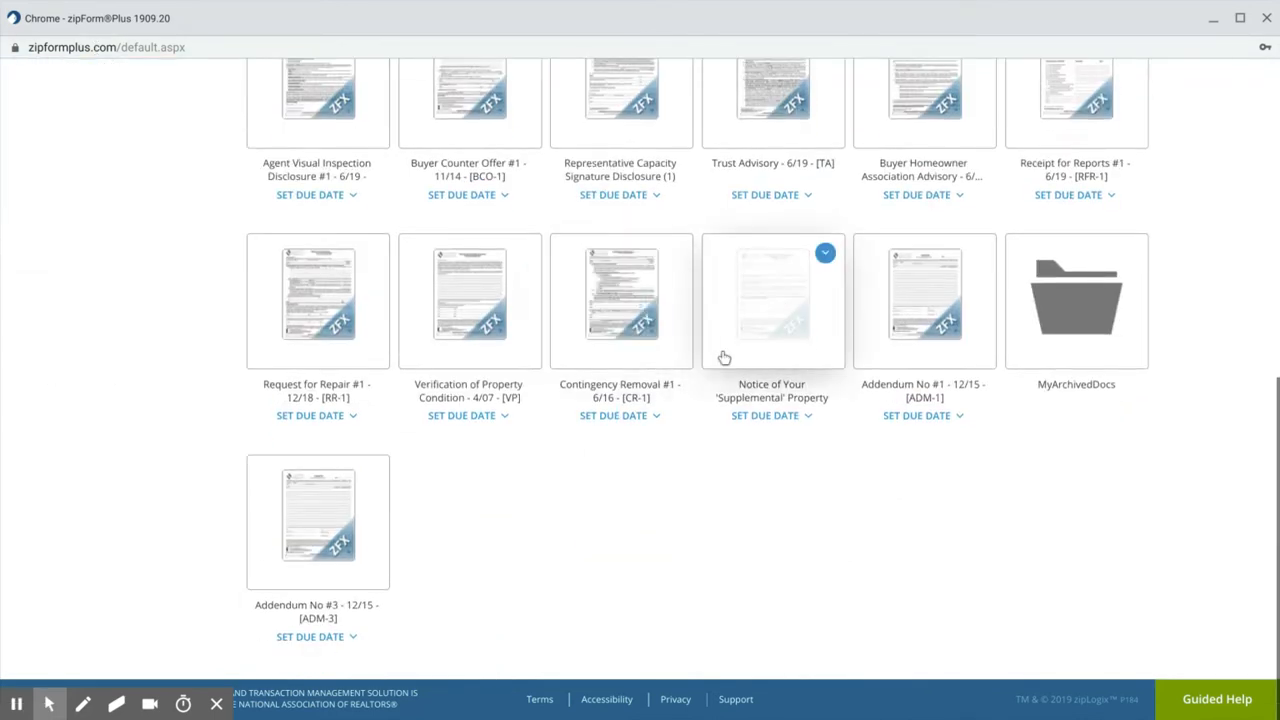
pyautogui.click(905, 345)
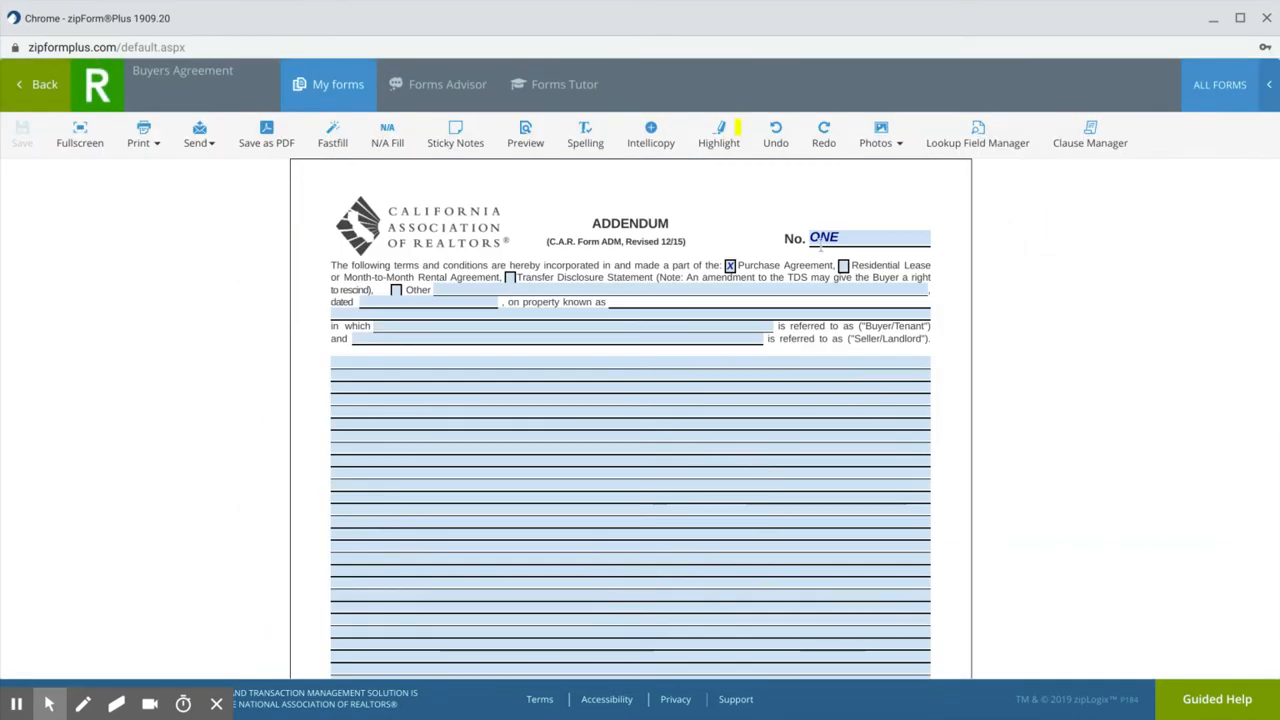
pyautogui.click(38, 84)
# Delete Addendum No #3 from the template's documents
pyautogui.scroll(-10, 340, 292)
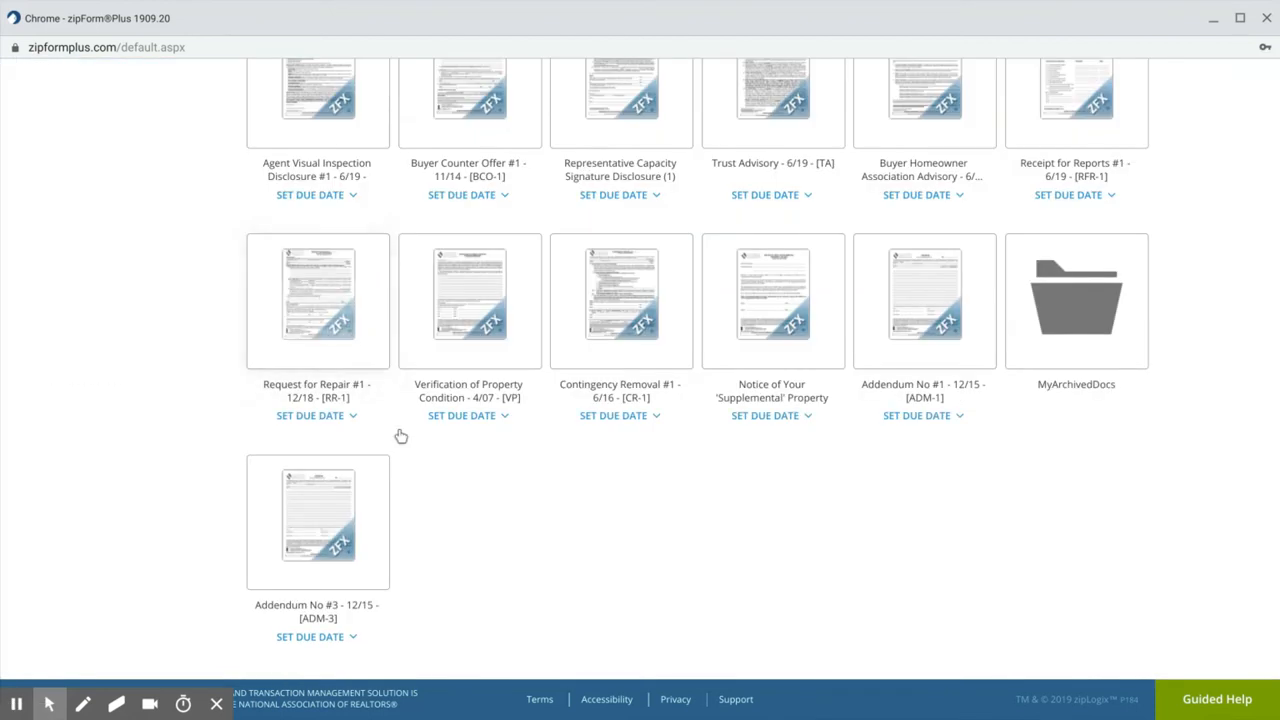
pyautogui.click(370, 476)
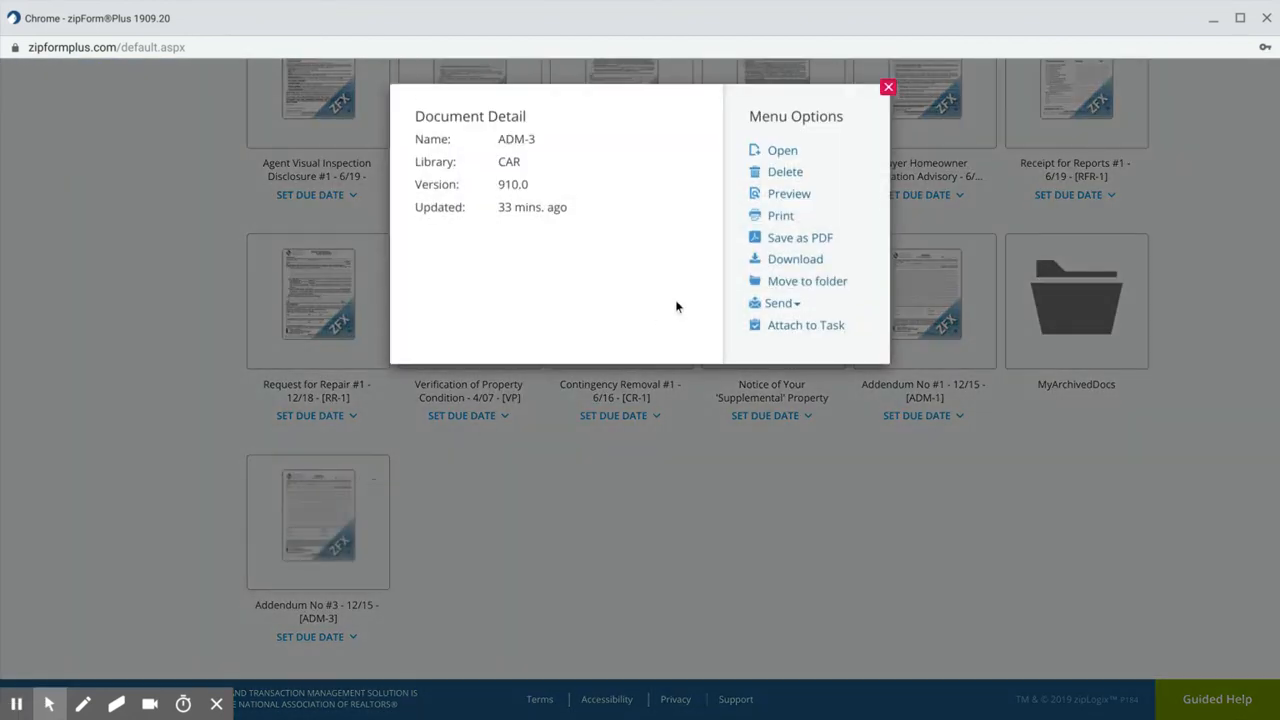
pyautogui.click(789, 178)
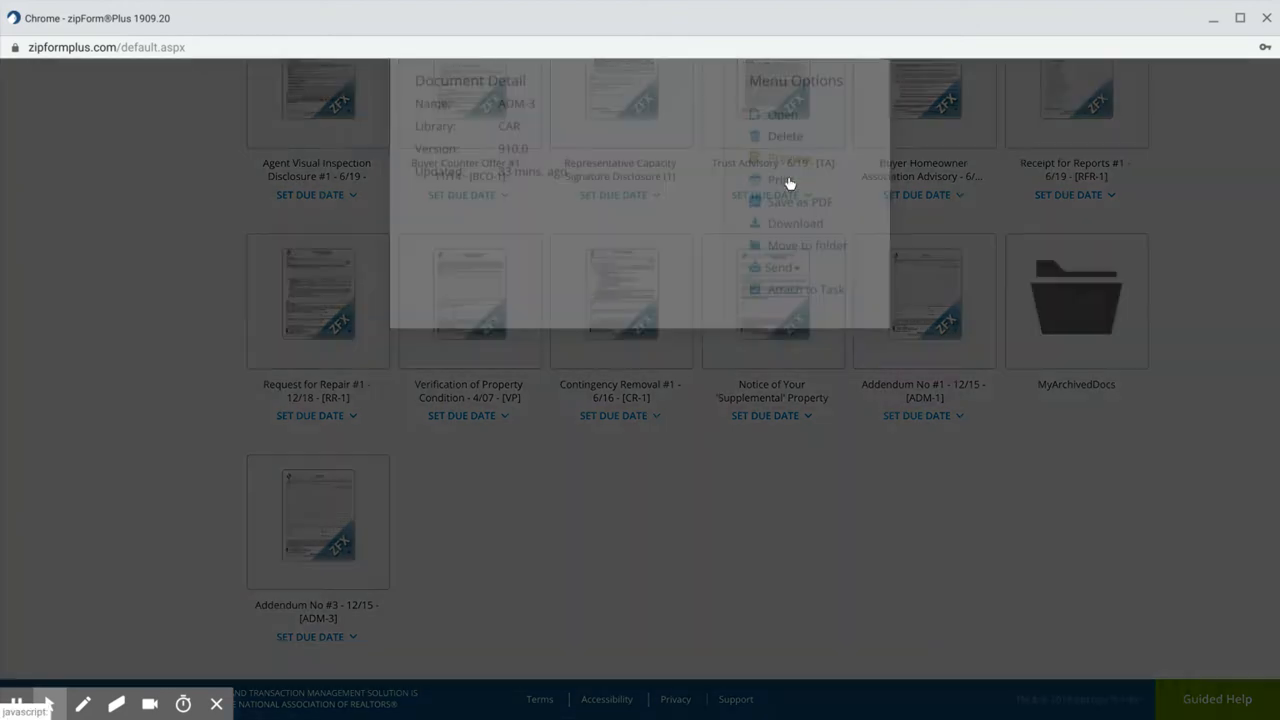
pyautogui.click(793, 205)
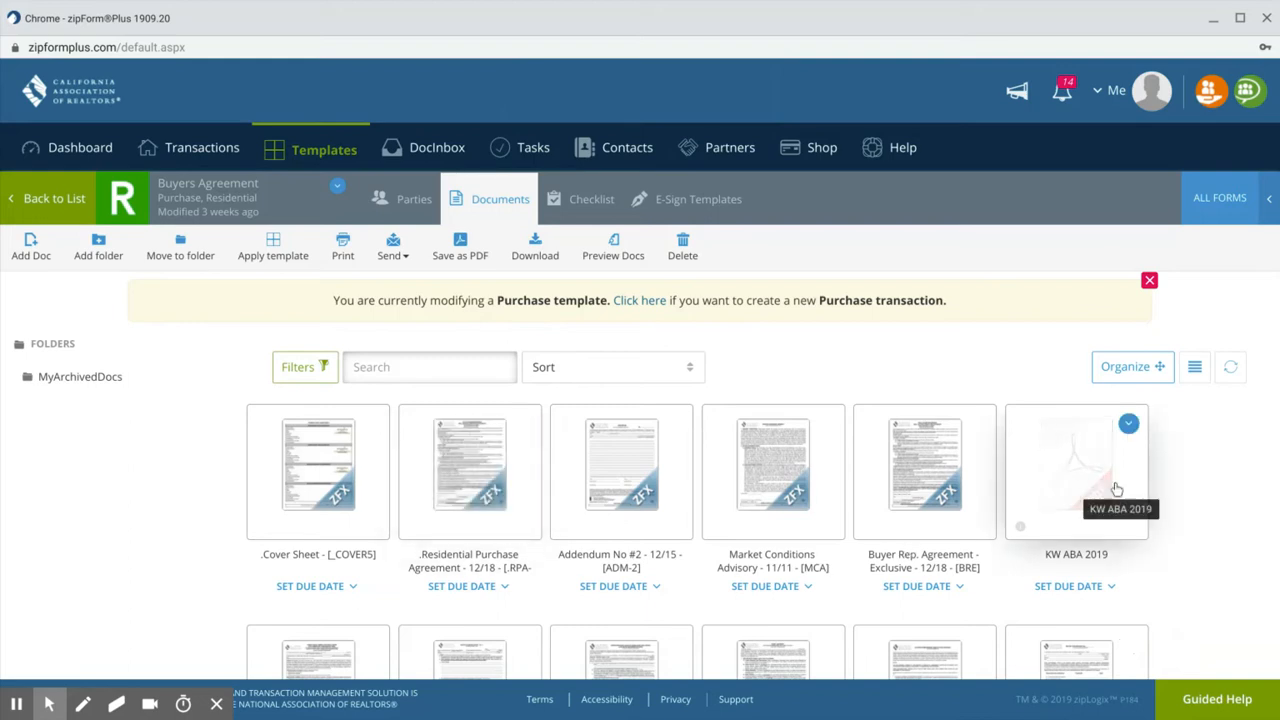
# Preview both pages of the KW ABA 2019 affiliated business disclosure, then close the preview
pyautogui.click(1082, 456)
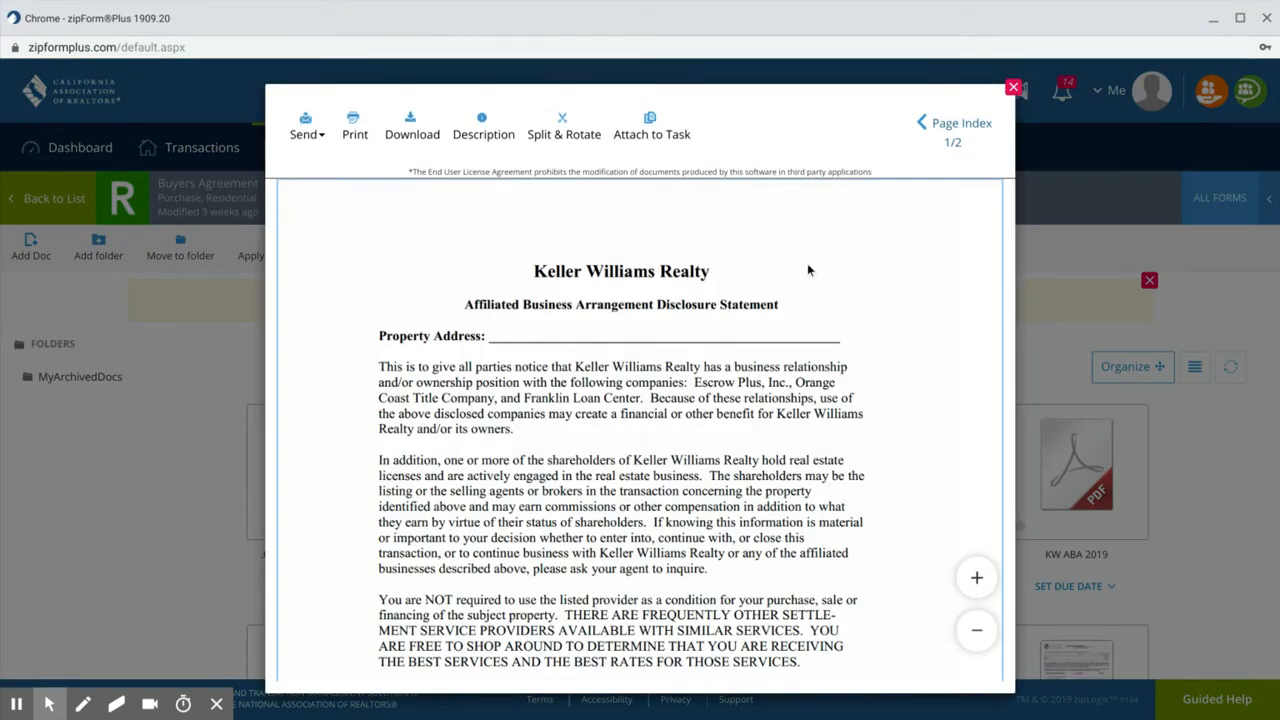
pyautogui.scroll(-12, 807, 263)
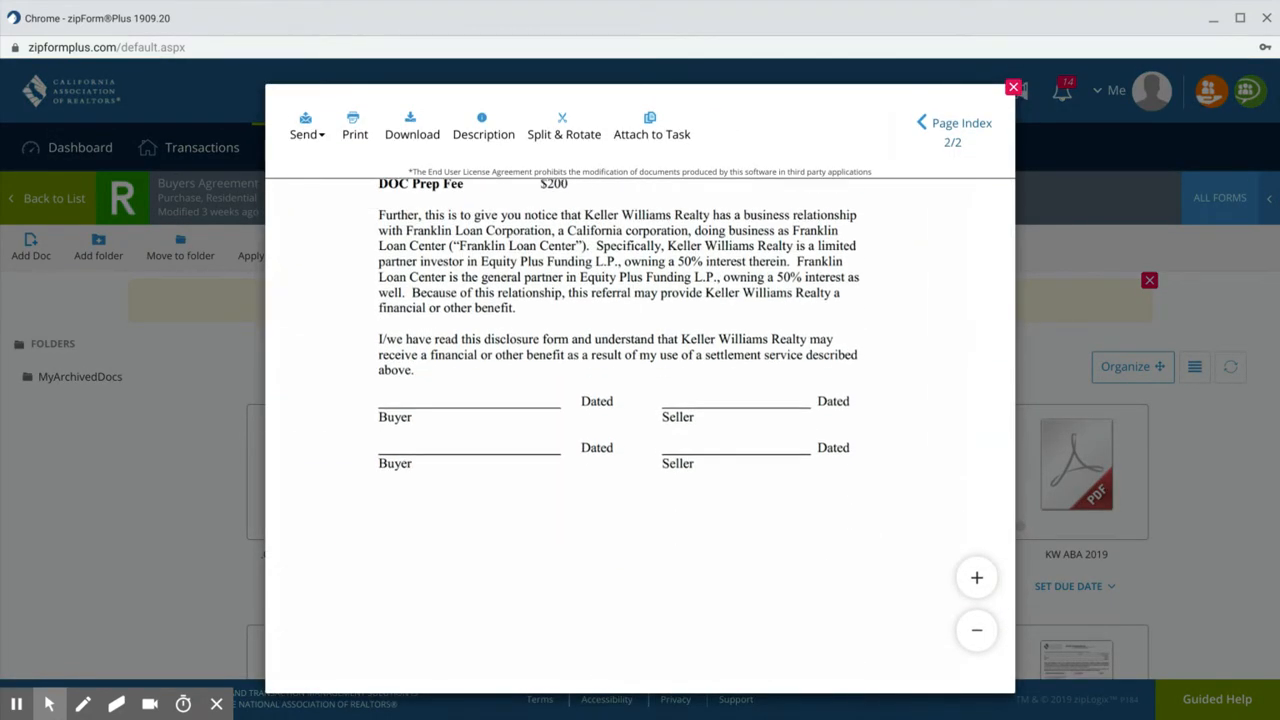
pyautogui.scroll(12, 807, 263)
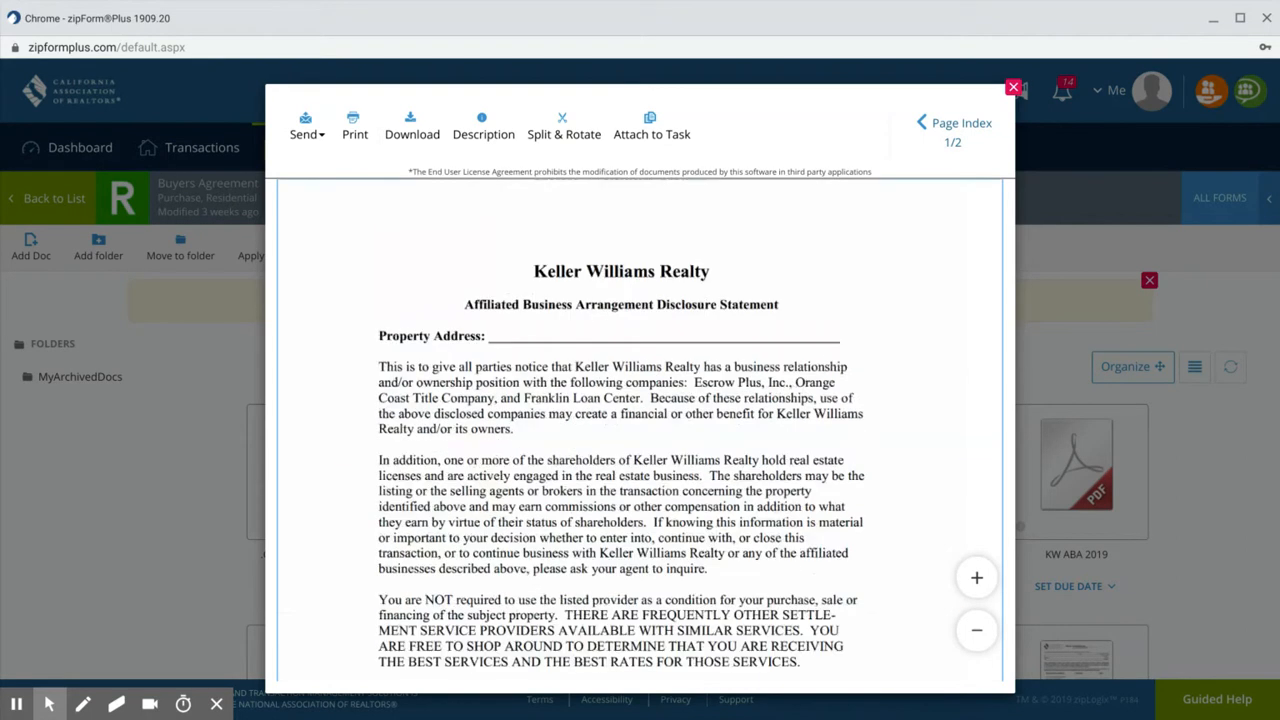
pyautogui.click(1013, 88)
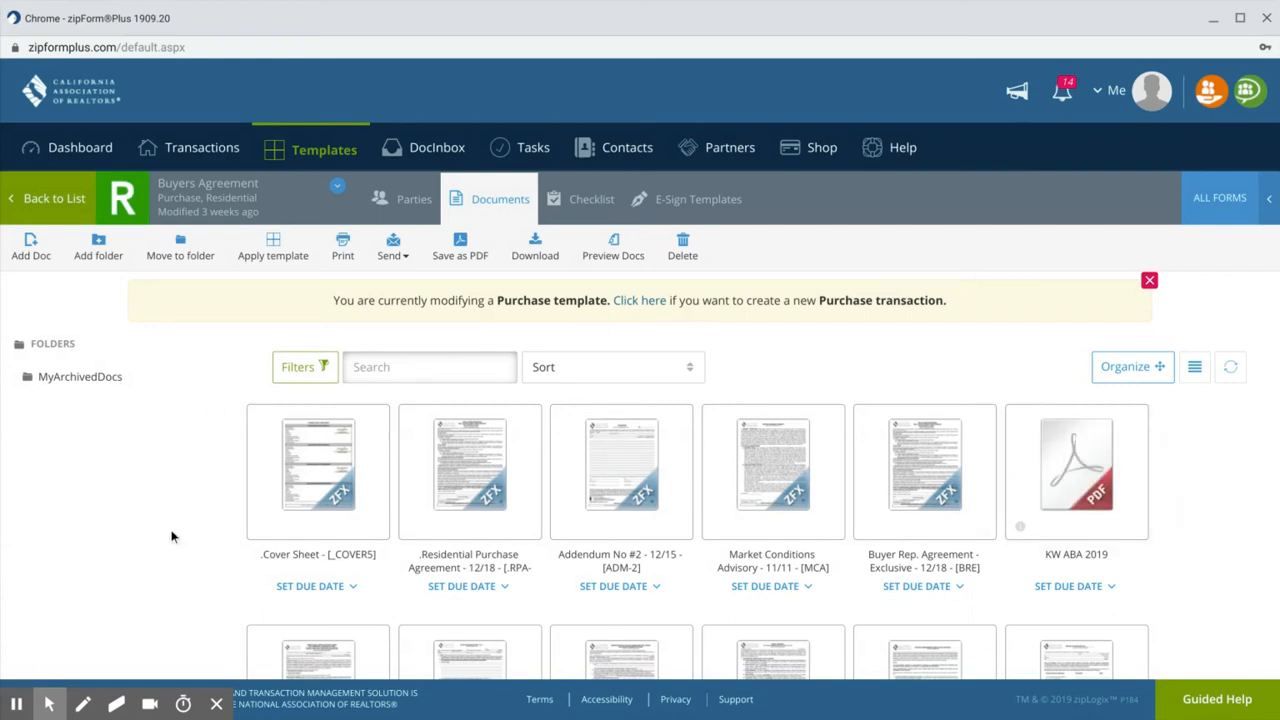
# View the available sources for adding a document, close them without adding anything, and look over the Buyers Agreement template's documents
pyautogui.click(31, 250)
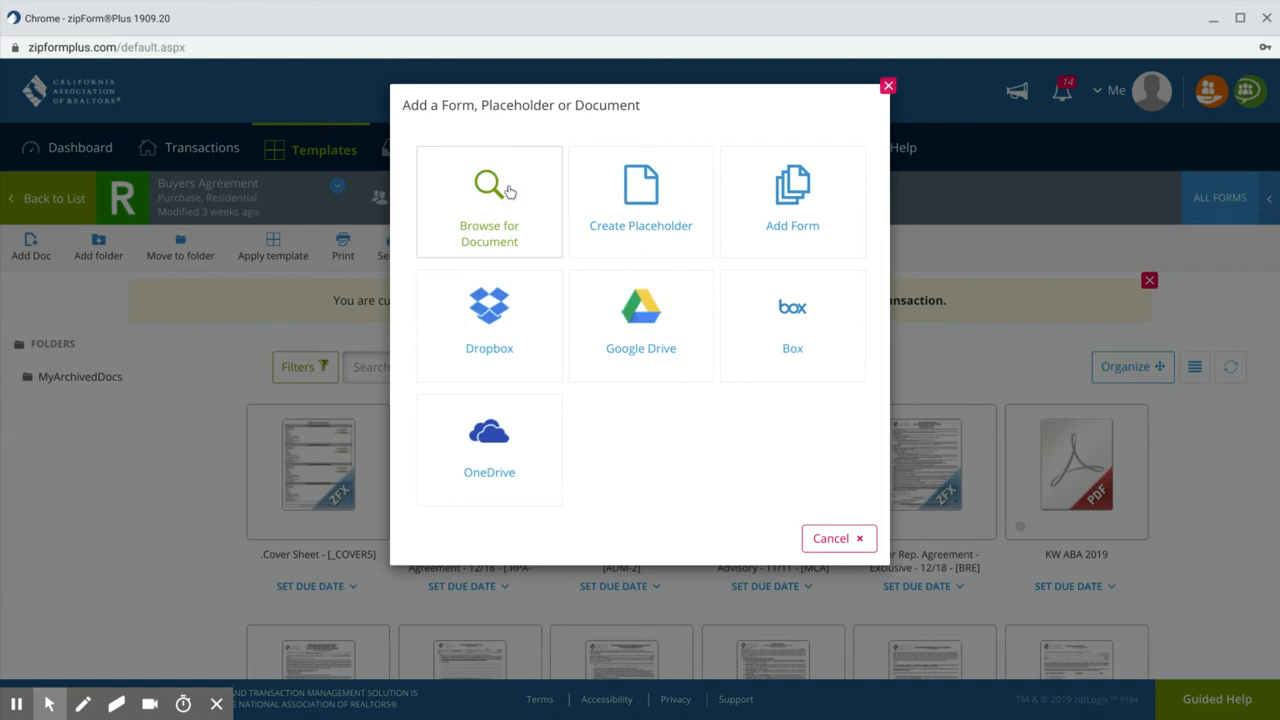
pyautogui.click(889, 87)
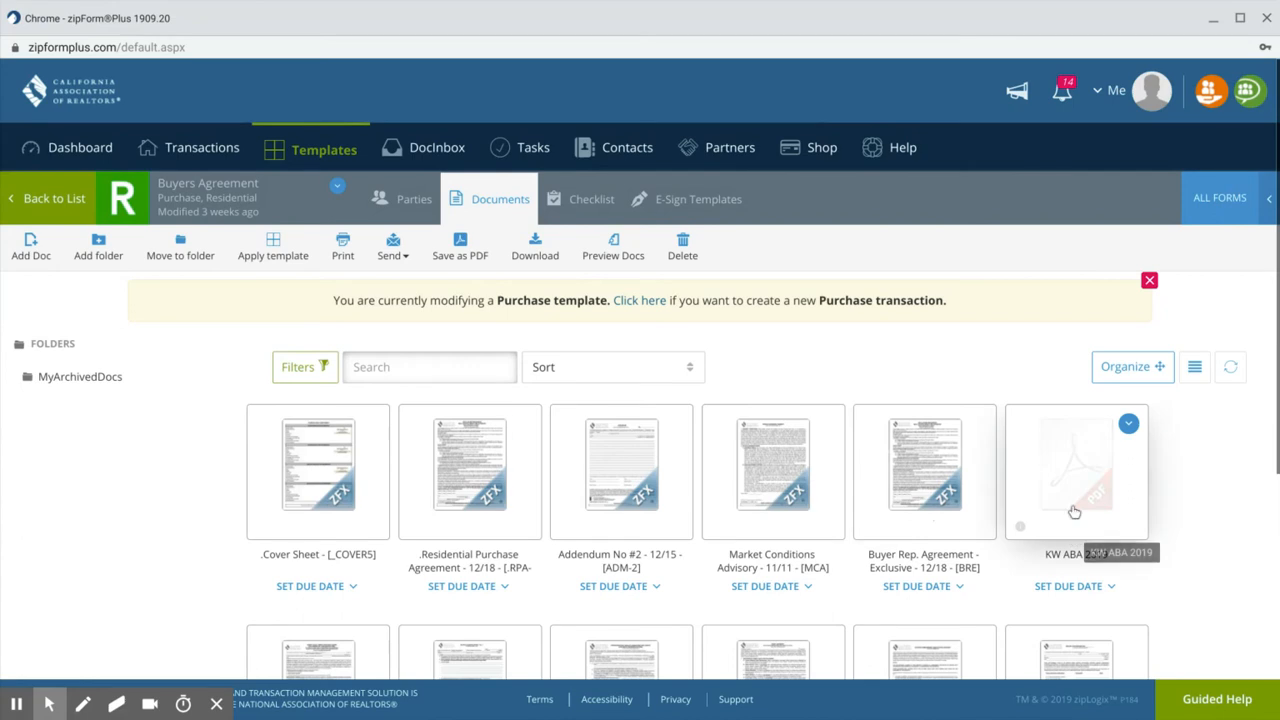
pyautogui.scroll(-4, 227, 513)
pyautogui.scroll(4, 227, 513)
pyautogui.scroll(-4, 227, 513)
pyautogui.scroll(4, 227, 513)
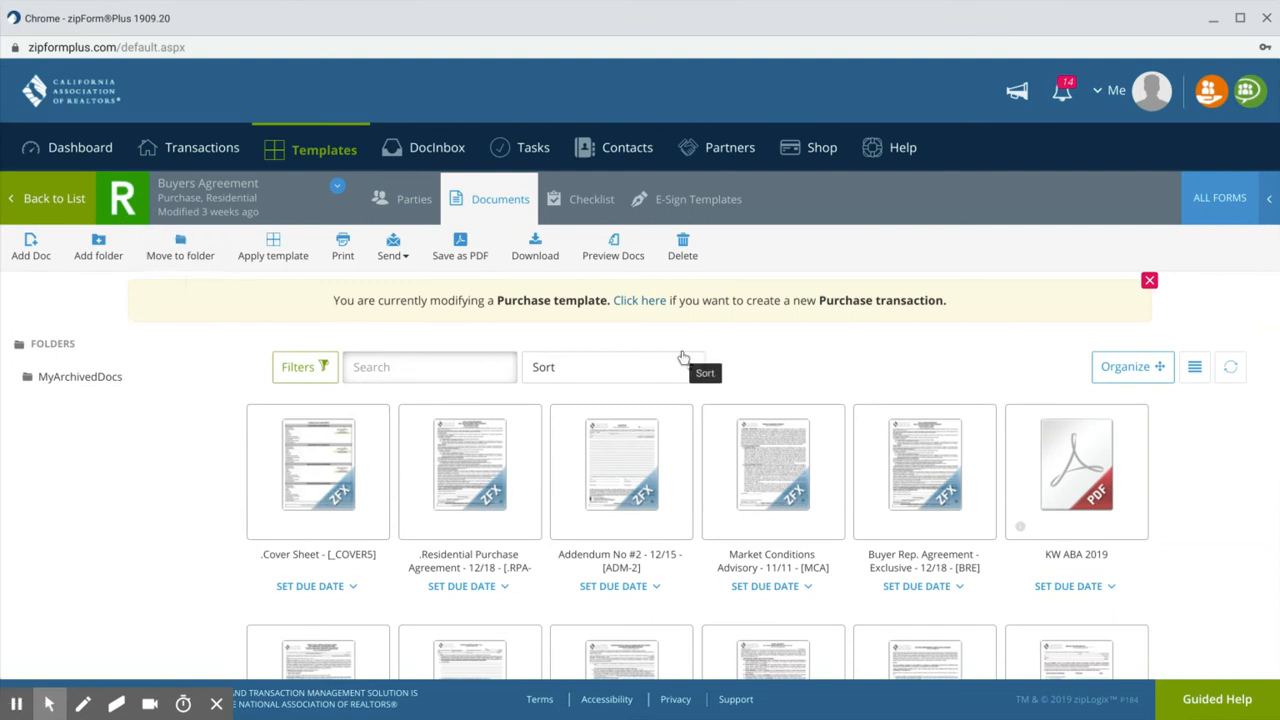
# Return to the list of templates and delete the Buyers Template, confirming the deletion
pyautogui.click(70, 203)
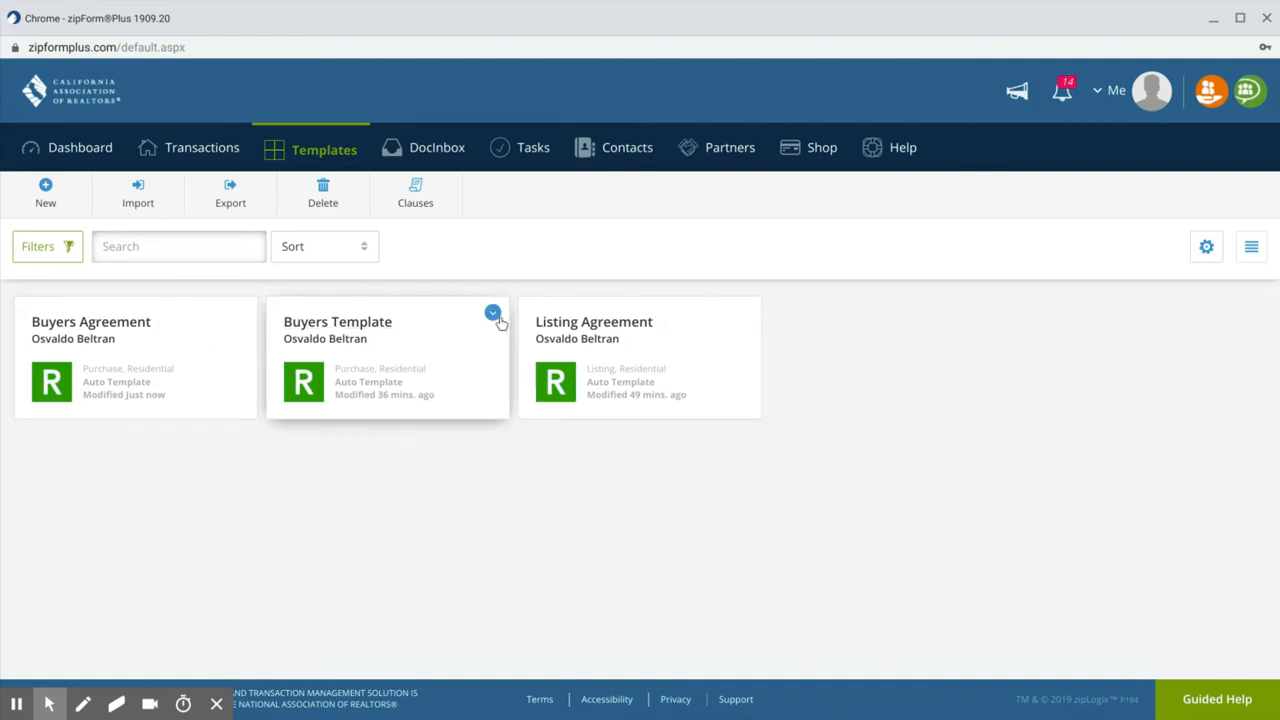
pyautogui.click(499, 321)
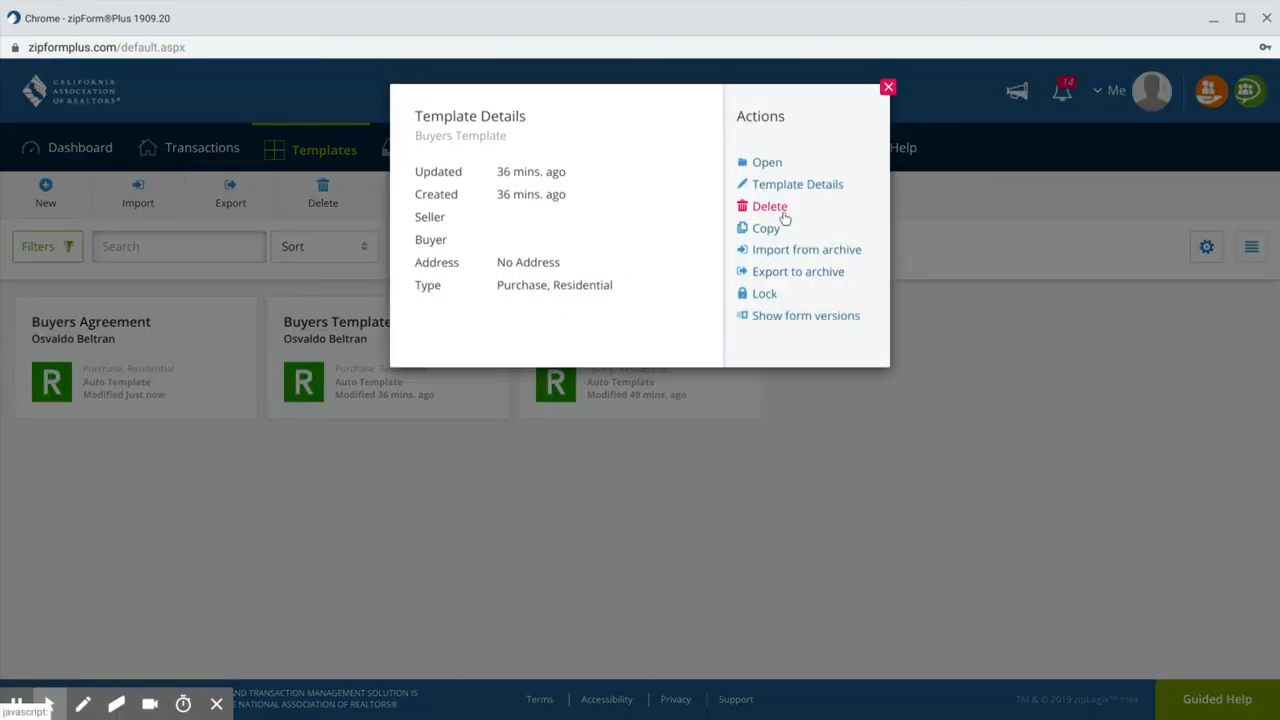
pyautogui.click(770, 207)
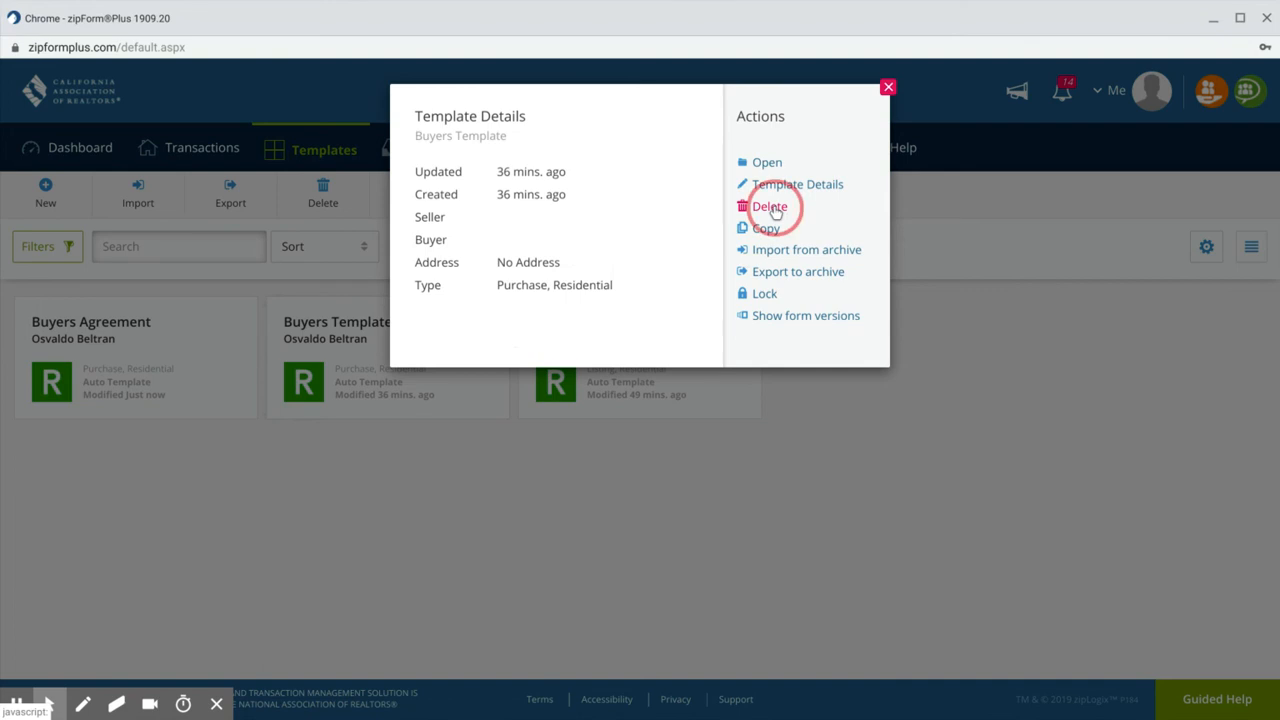
pyautogui.click(787, 213)
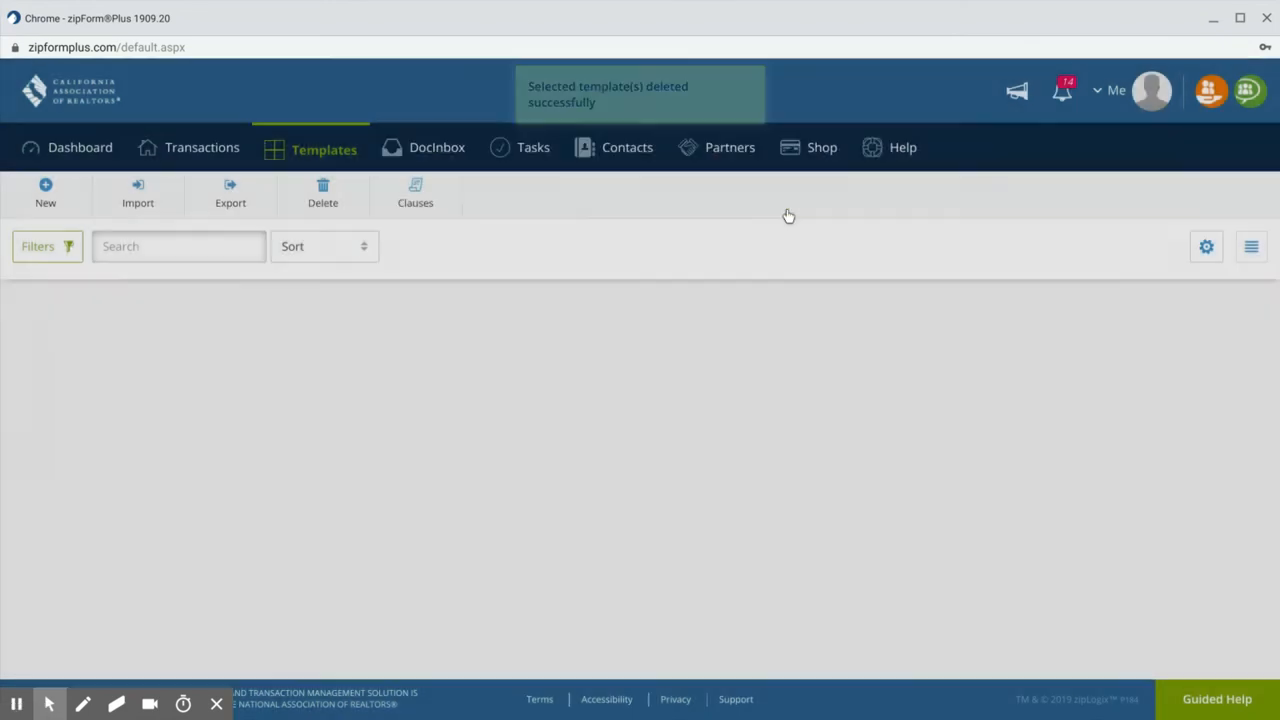